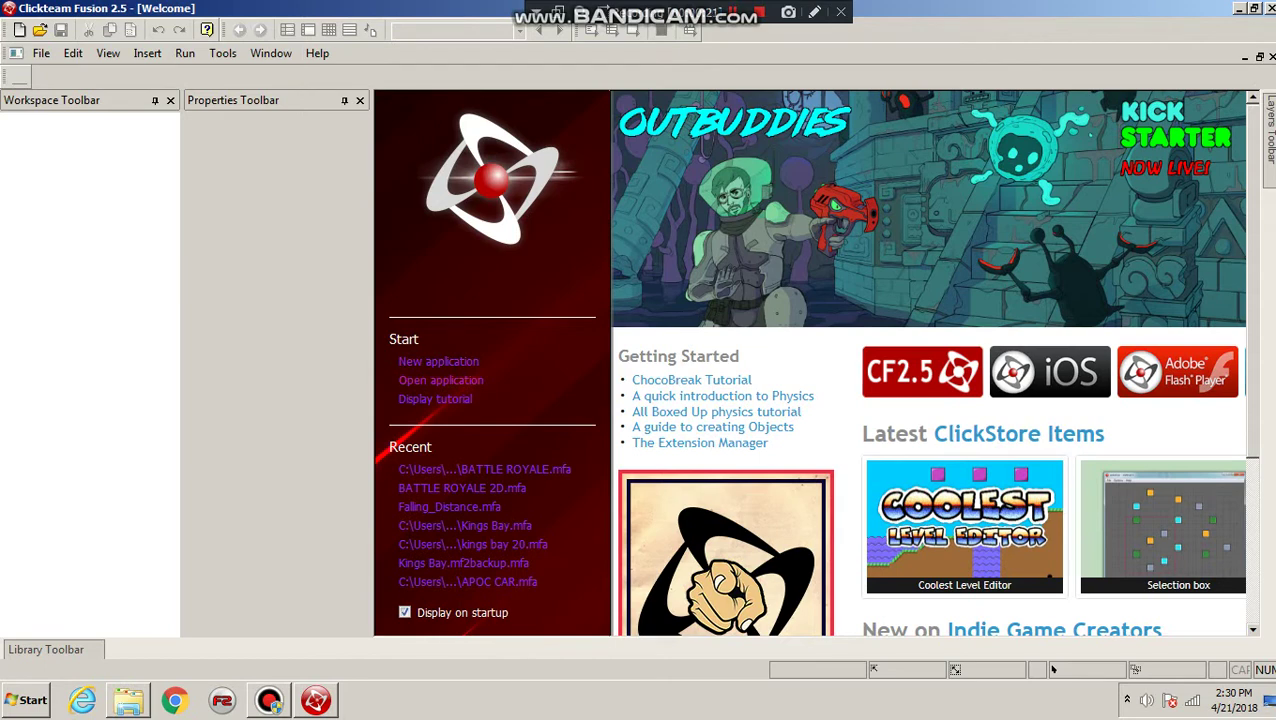
- Create a new application and open its Frame 1 in the frame editor
left_click(438, 362)
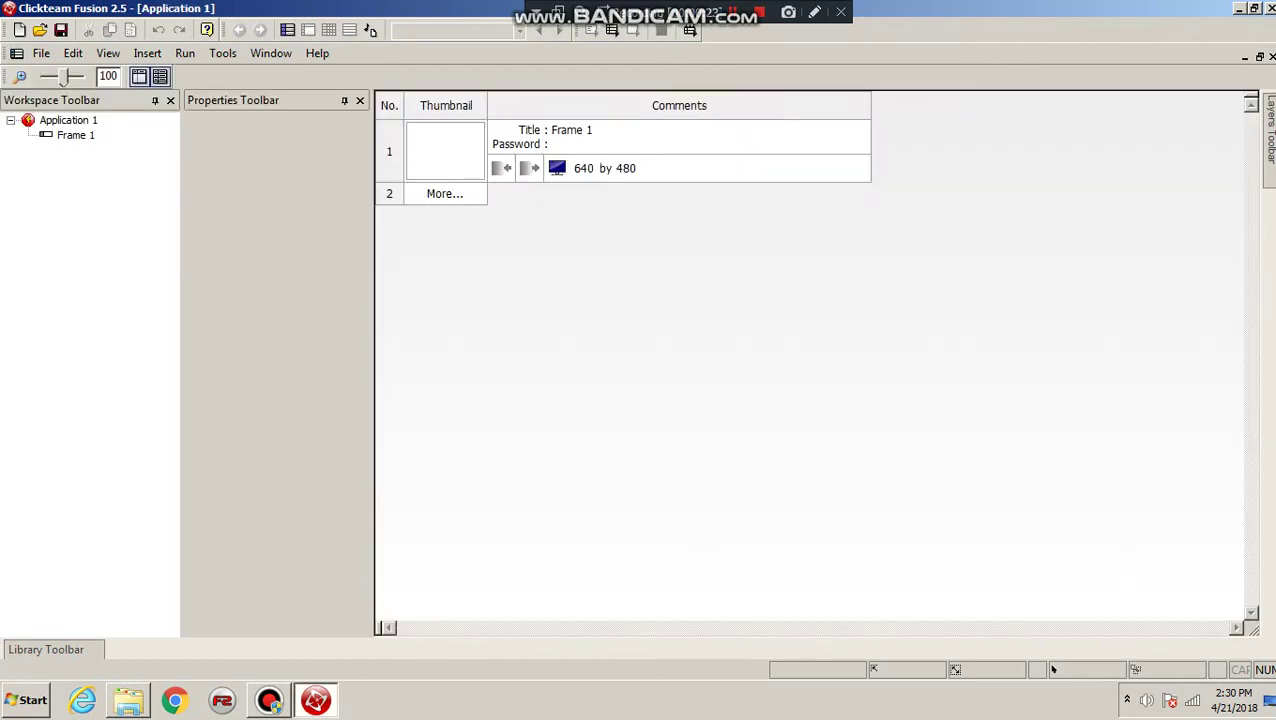
double_click(445, 151)
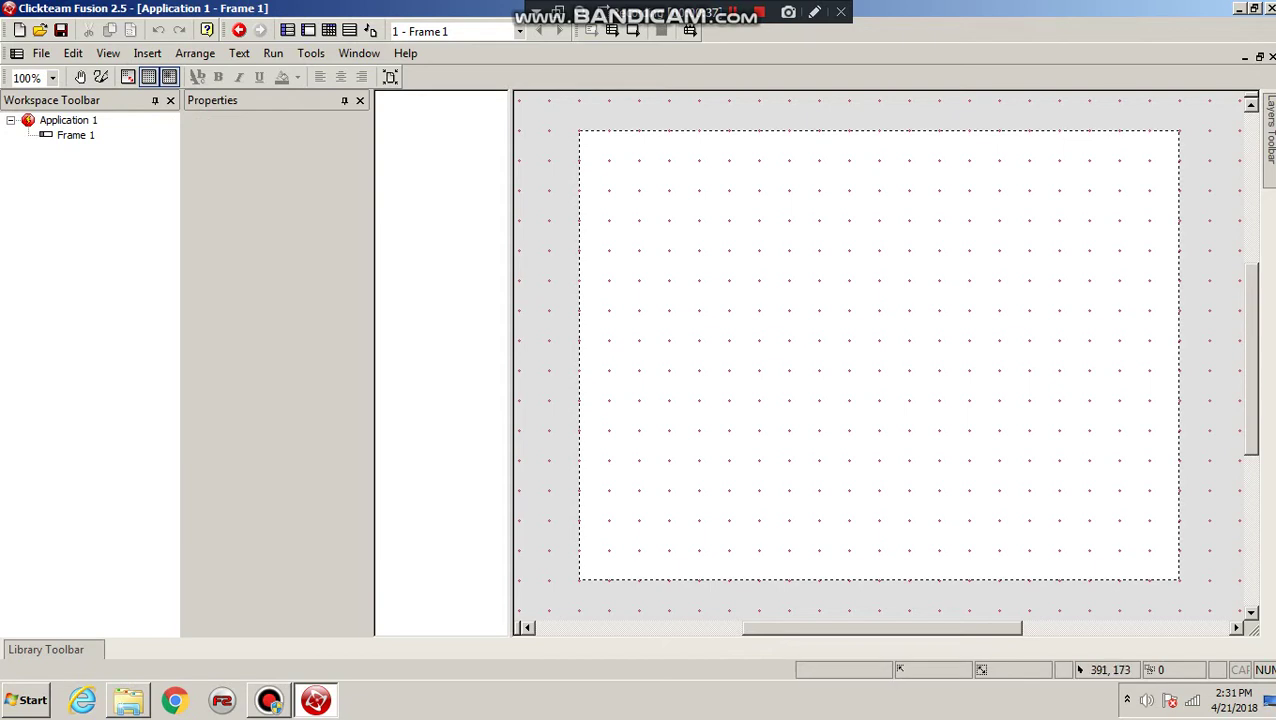
- Reduce the frame editor's zoom to 50% and finally to 25%
left_click(52, 77)
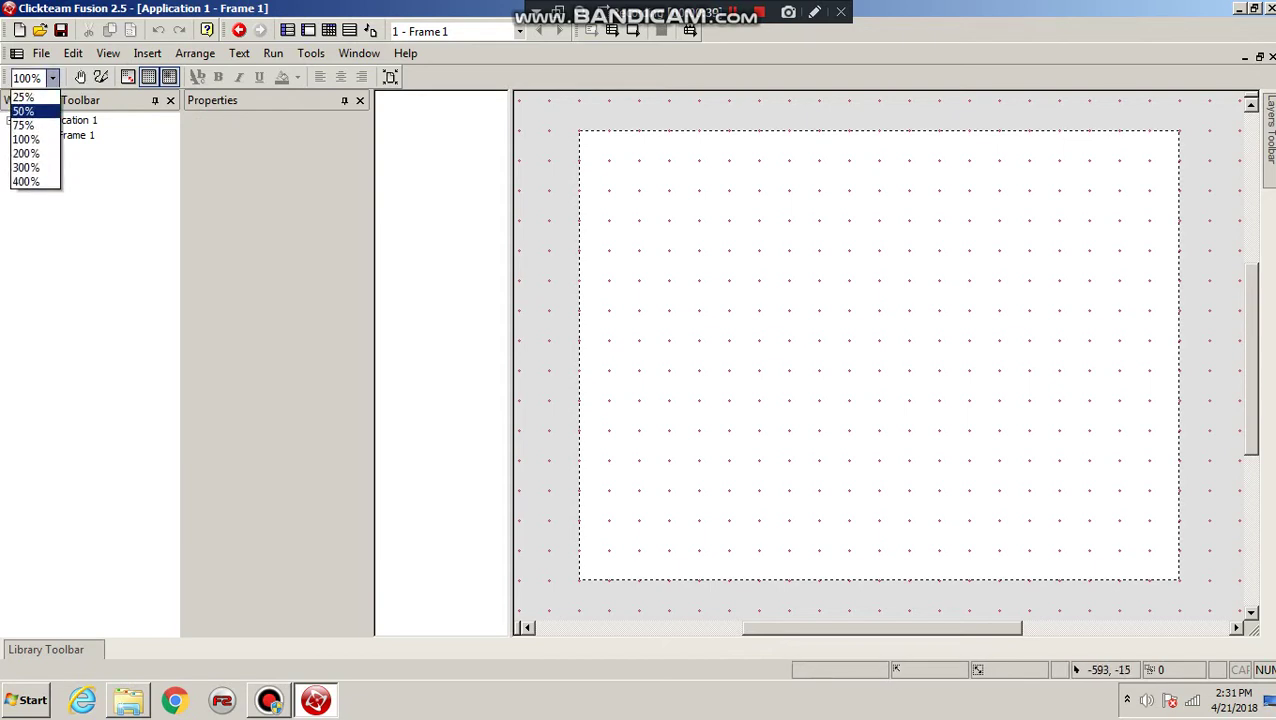
left_click(26, 108)
scroll(900, 567, "down", 2)
scroll(930, 560, "up", 3)
scroll(928, 500, "down", 2)
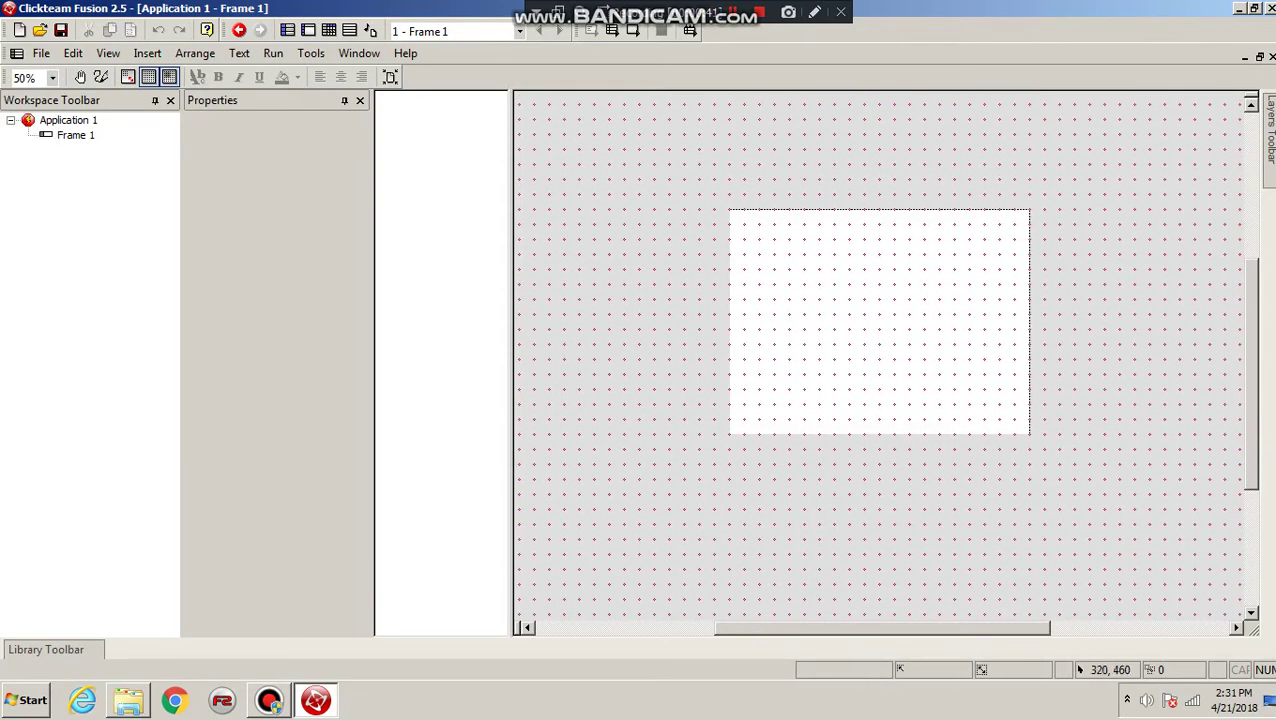
left_click(45, 78)
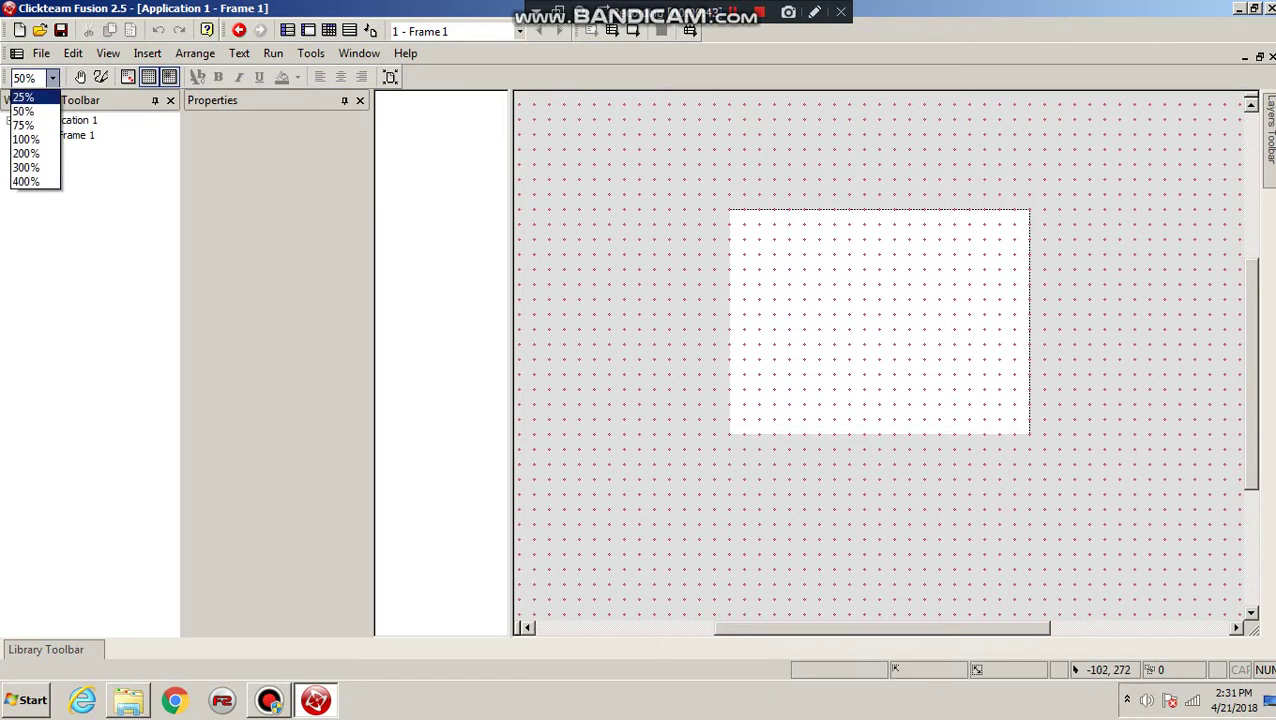
left_click(1119, 285)
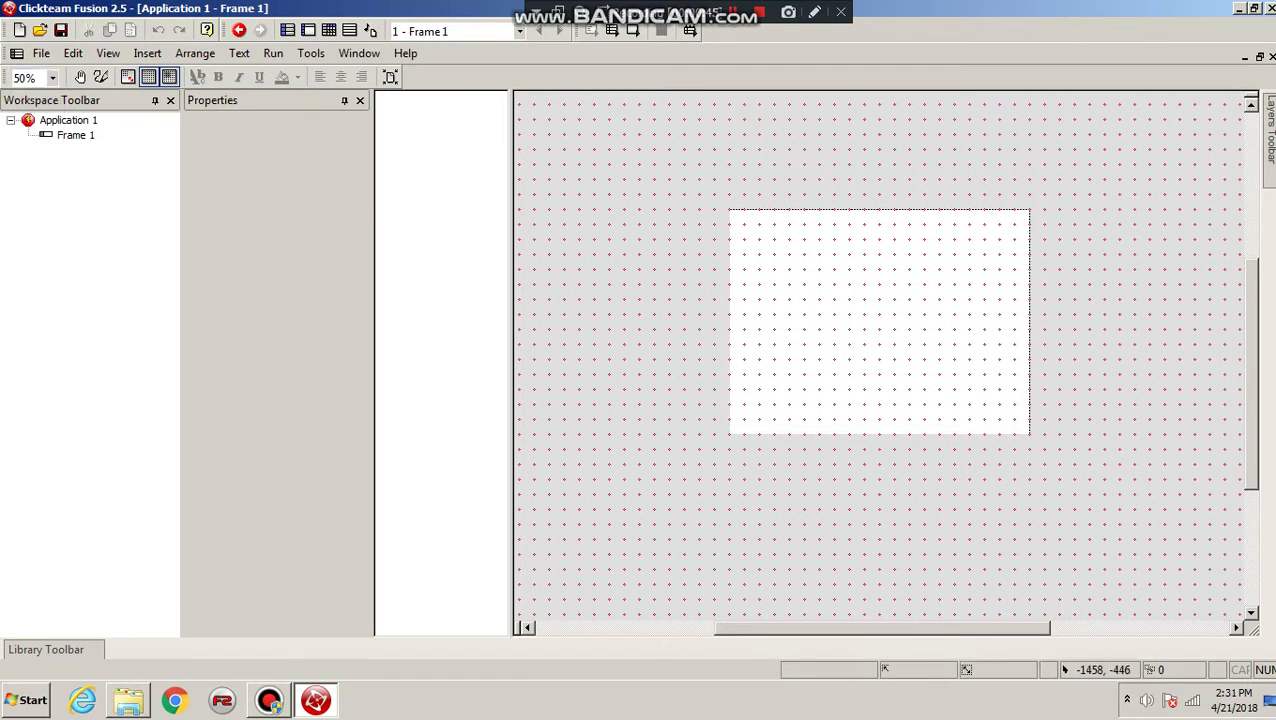
left_click(42, 79)
left_click(68, 120)
left_click(68, 120)
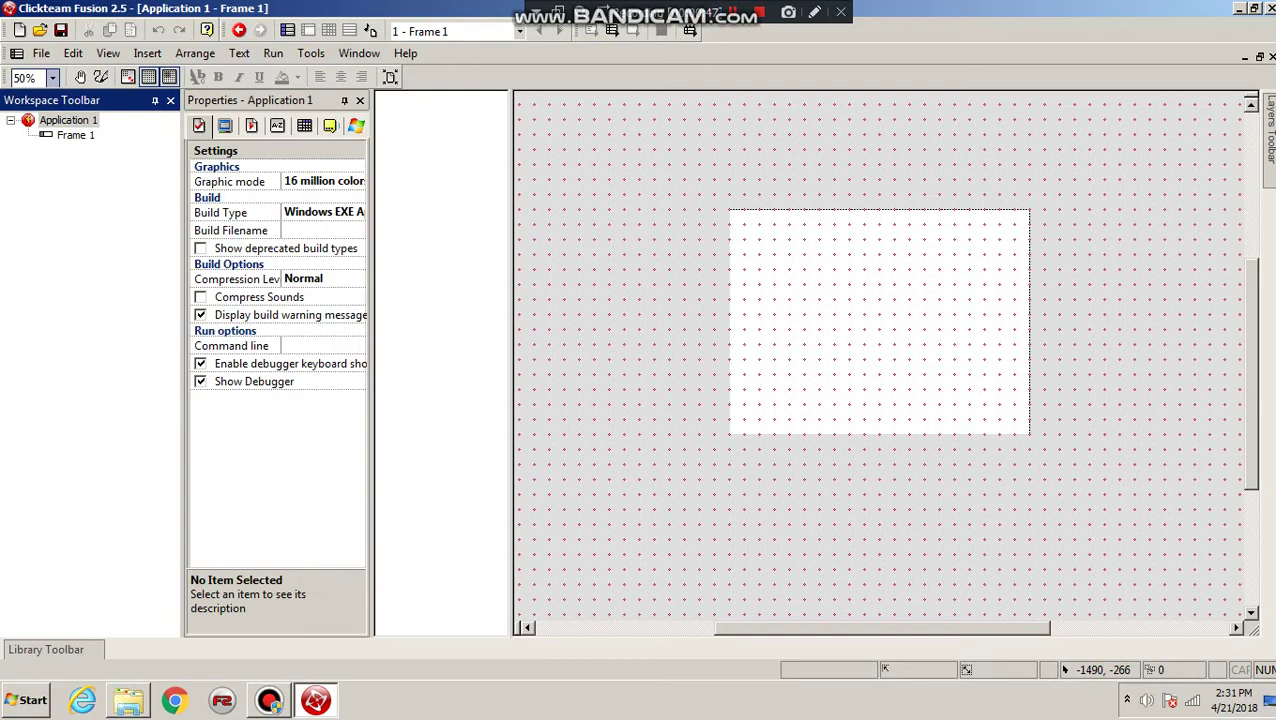
left_click(52, 77)
left_click(23, 97)
left_click(917, 315)
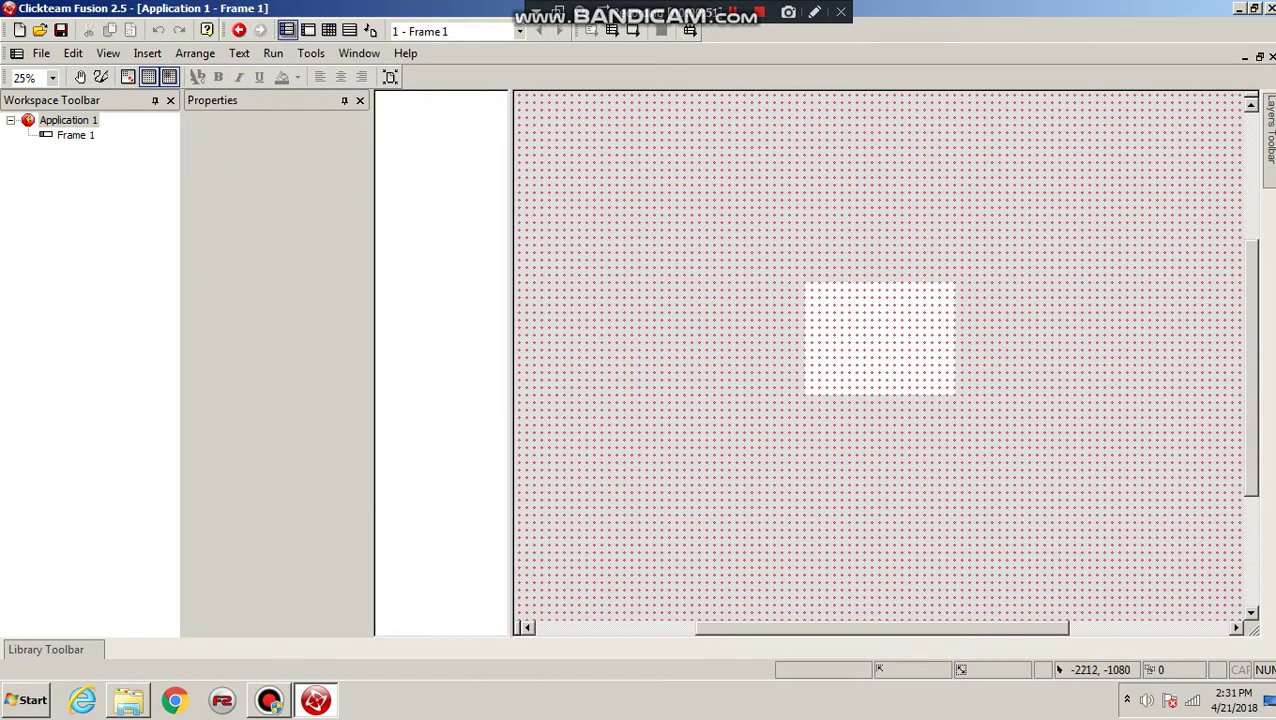
- Set Frame 1's size to 6401 by 4801 in the storyboard and look over the enlarged frame
left_click(287, 30)
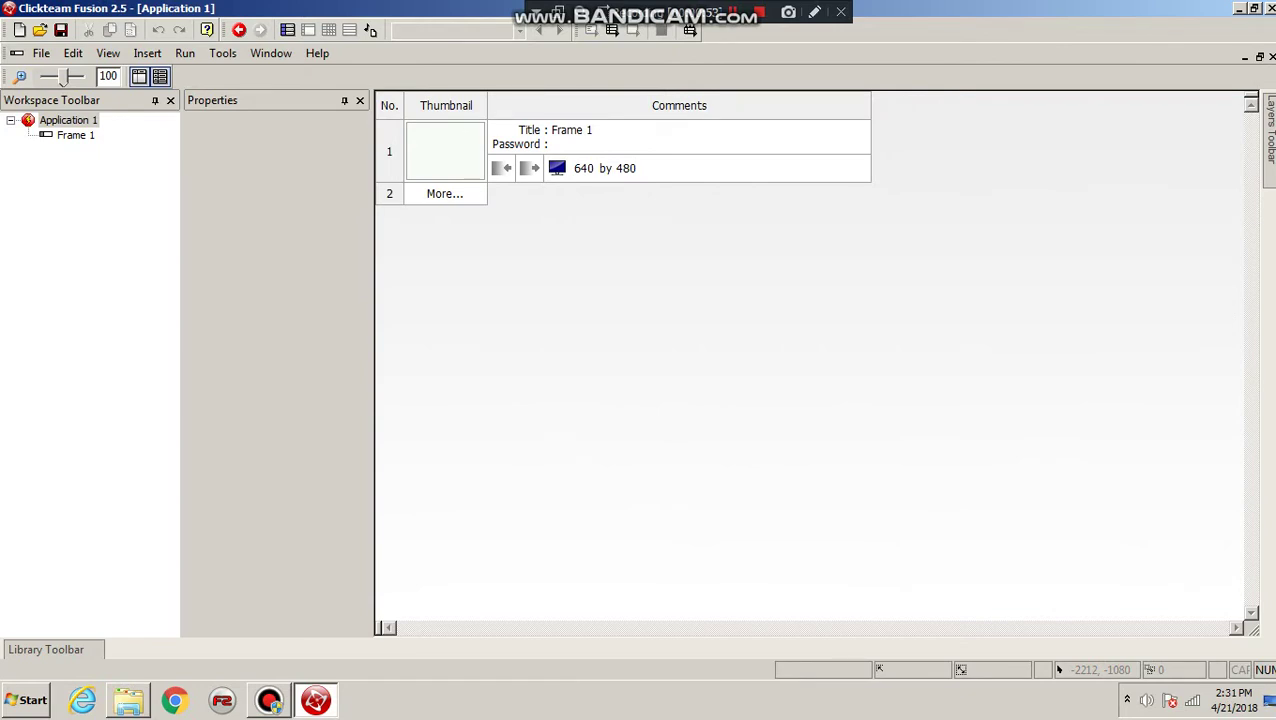
left_click(588, 168)
type("1")
key("Return")
key("Return")
left_click(389, 152)
scroll(804, 480, "down", 9)
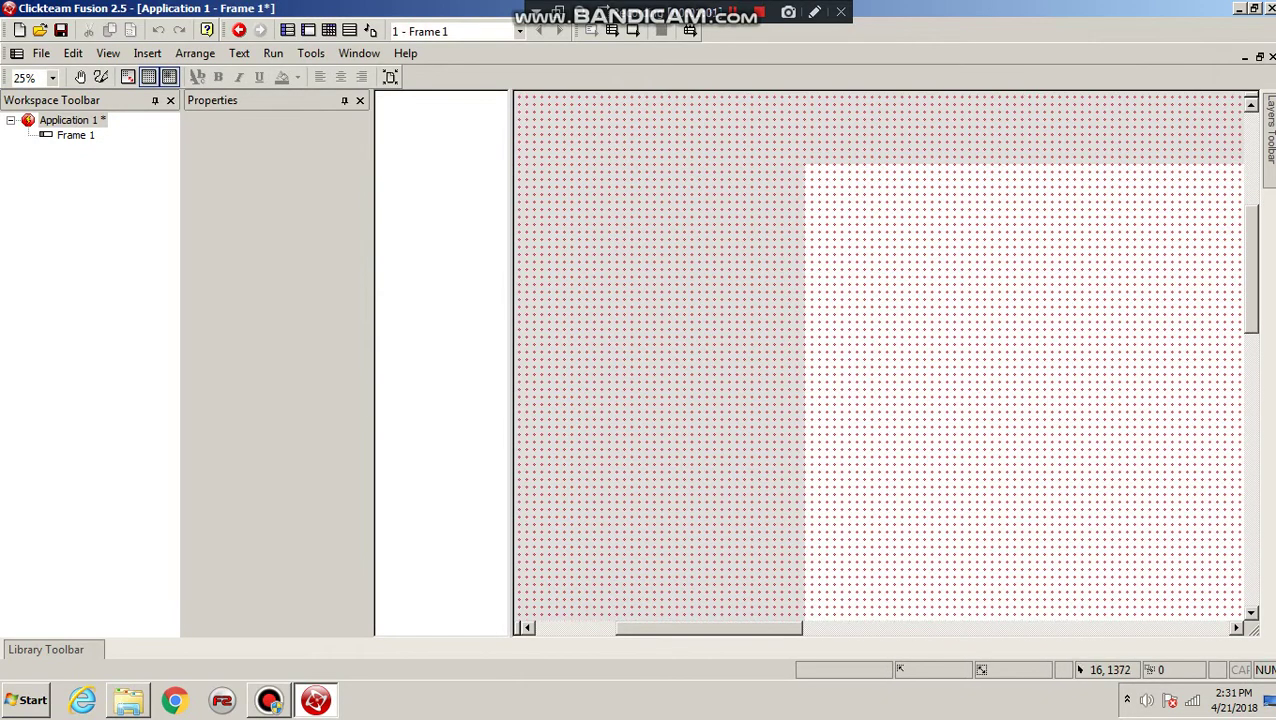
scroll(880, 355, "down", 2)
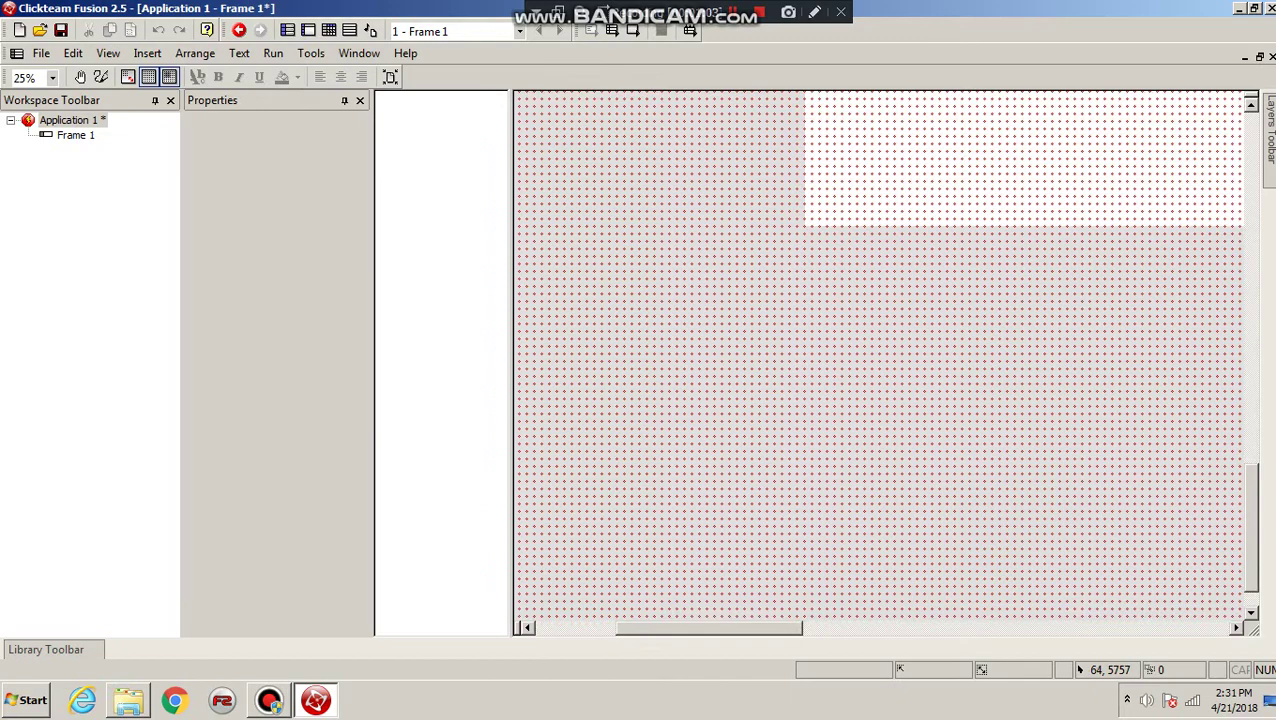
scroll(880, 355, "up", 8)
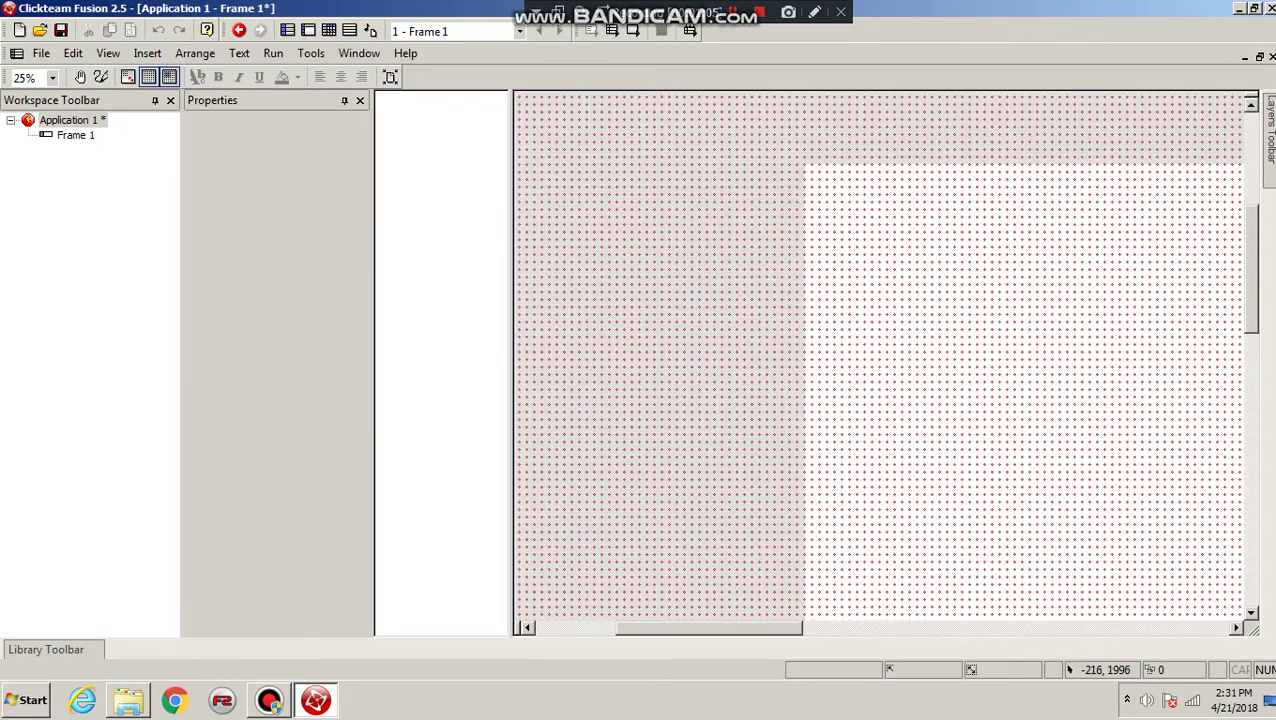
scroll(880, 355, "right", 5)
scroll(880, 355, "left", 6)
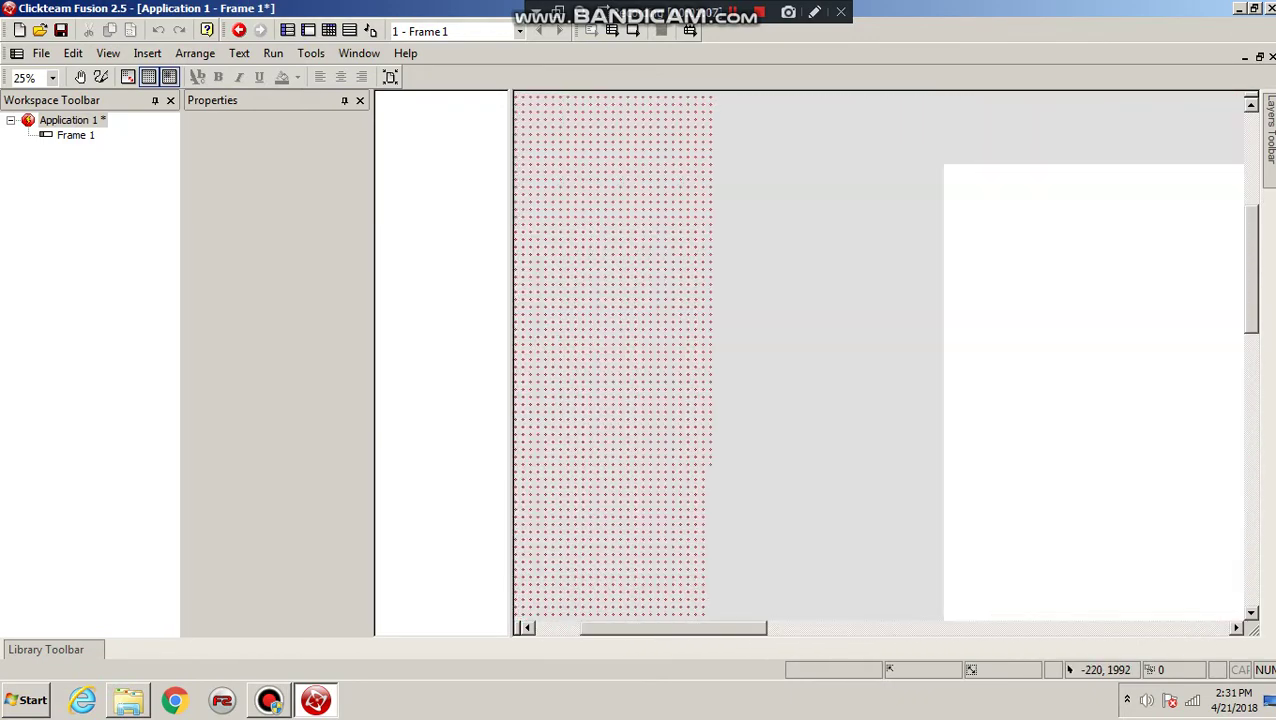
- Return to the storyboard and set Frame 1's size to 3000 by 5000
left_click(287, 30)
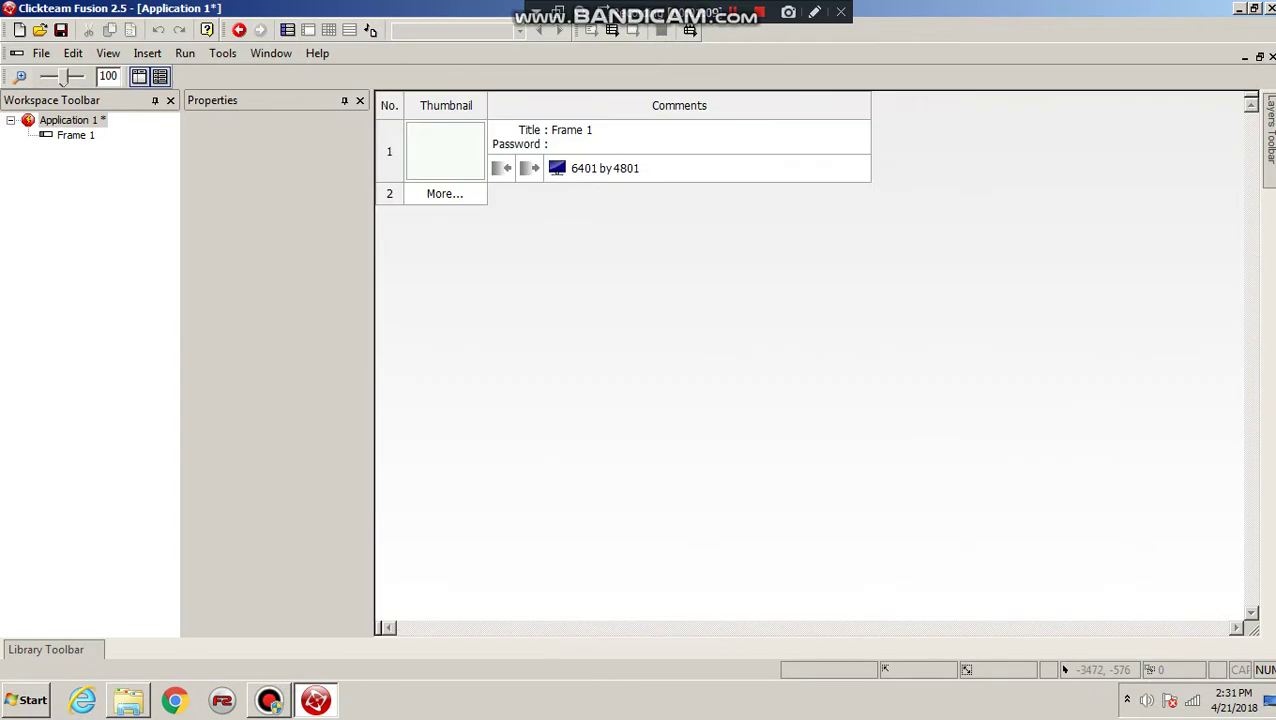
left_click(627, 168)
left_click(586, 168)
left_click(586, 168)
type("3000")
key("Tab")
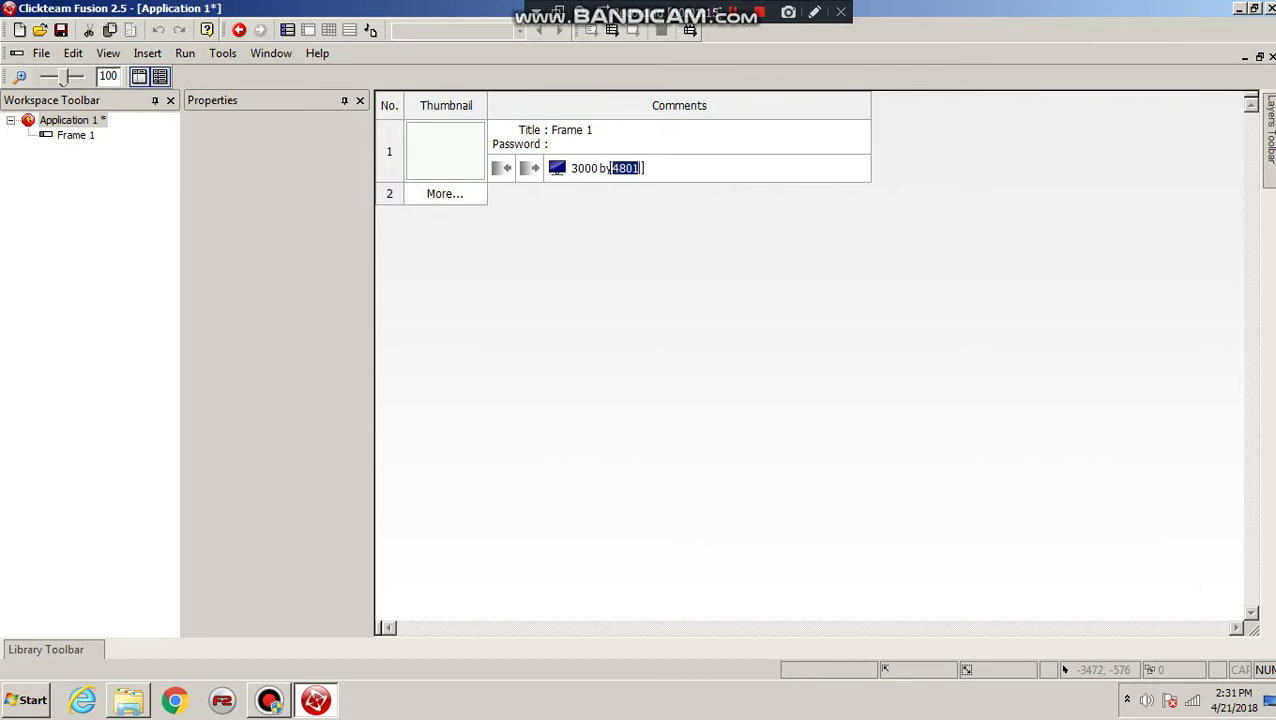
type("5000")
key("Return")
- Set Frame 1's height to 6000 and inspect the taller frame in the frame editor
left_click(626, 168)
double_click(626, 168)
type("6000")
key("Return")
double_click(445, 151)
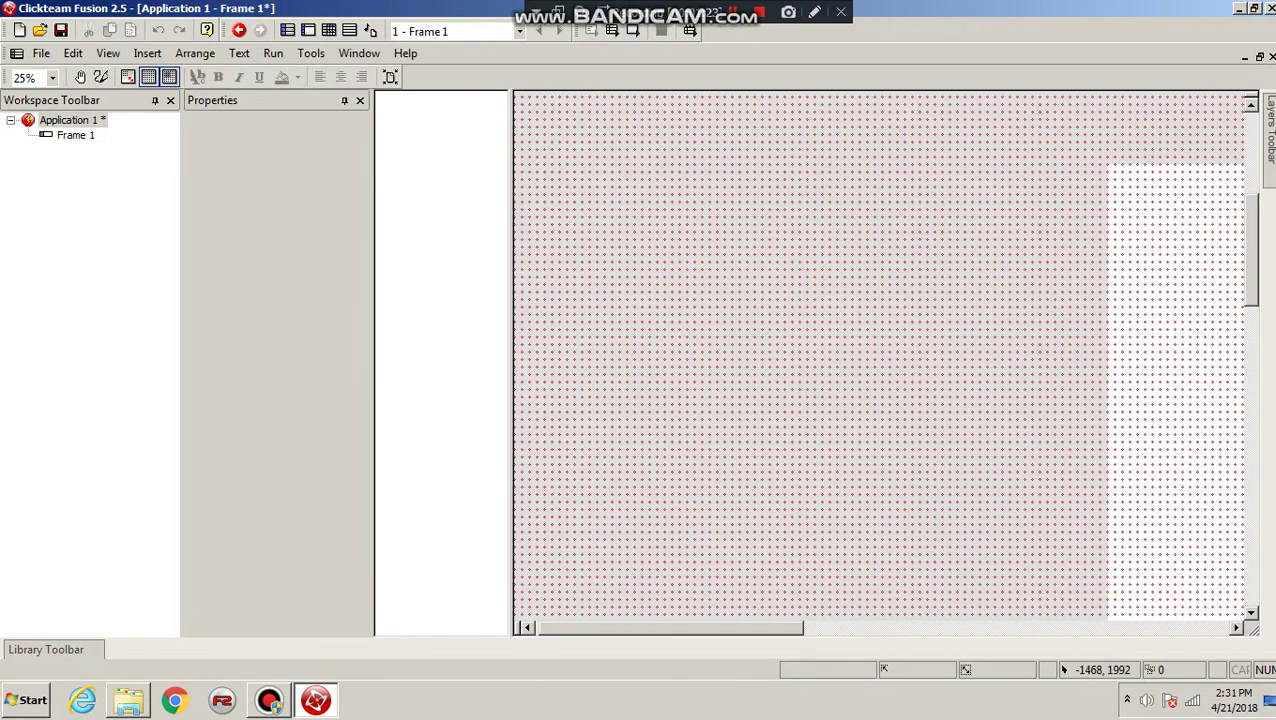
left_click_drag(761, 630, 987, 630)
scroll(880, 355, "left", 2)
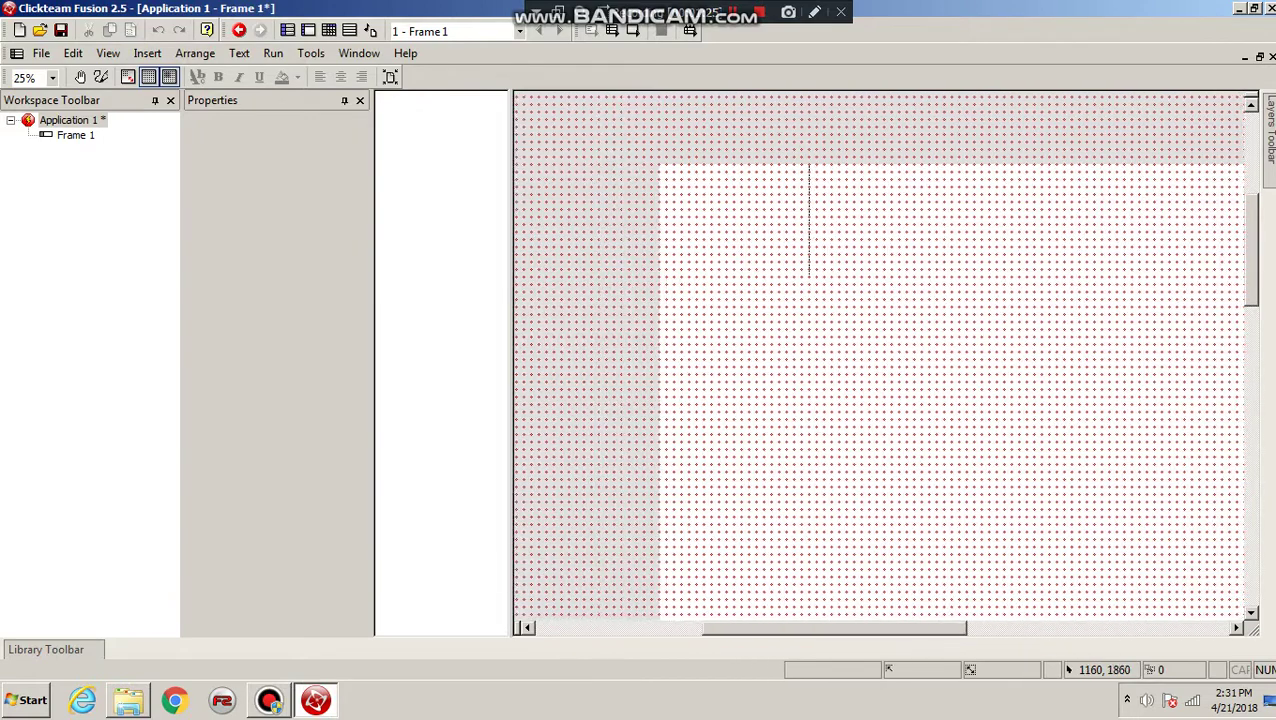
scroll(880, 355, "down", 10)
scroll(950, 352, "up", 5)
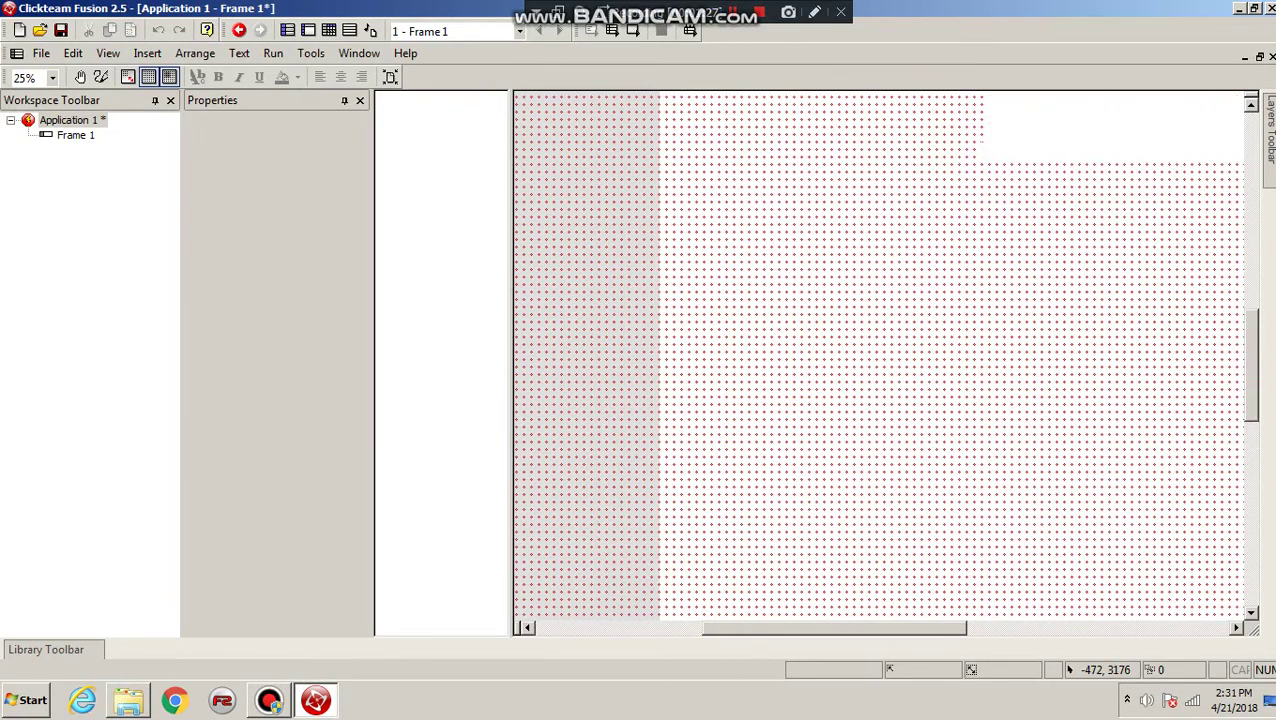
- Set Frame 1's size to 6000 by 3000 in the storyboard and reopen the frame editor
left_click(329, 31)
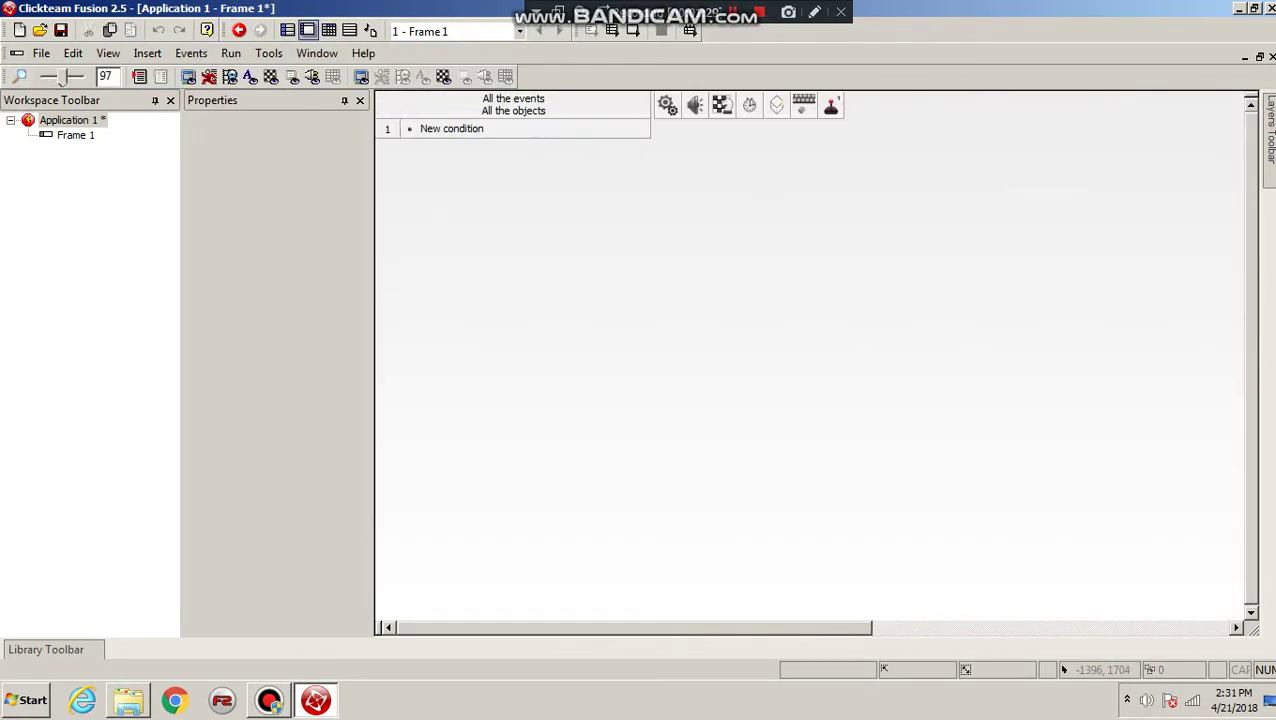
left_click(308, 31)
left_click(287, 31)
left_click(595, 168)
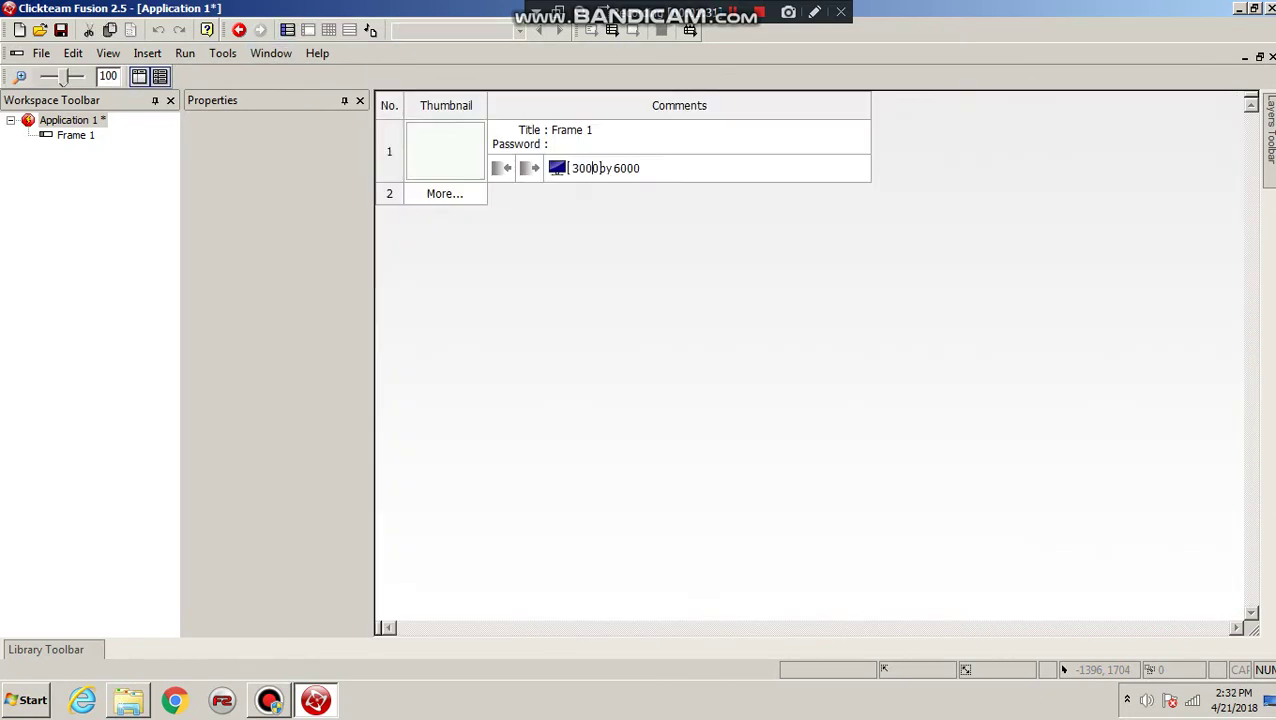
left_click_drag(596, 168, 568, 168)
type("6000")
key("Return")
left_click(626, 168)
type("3000")
key("Return")
left_click(308, 31)
- Examine the extent of the resized frame from its far right edge back to its left edge
scroll(880, 360, "up", 10)
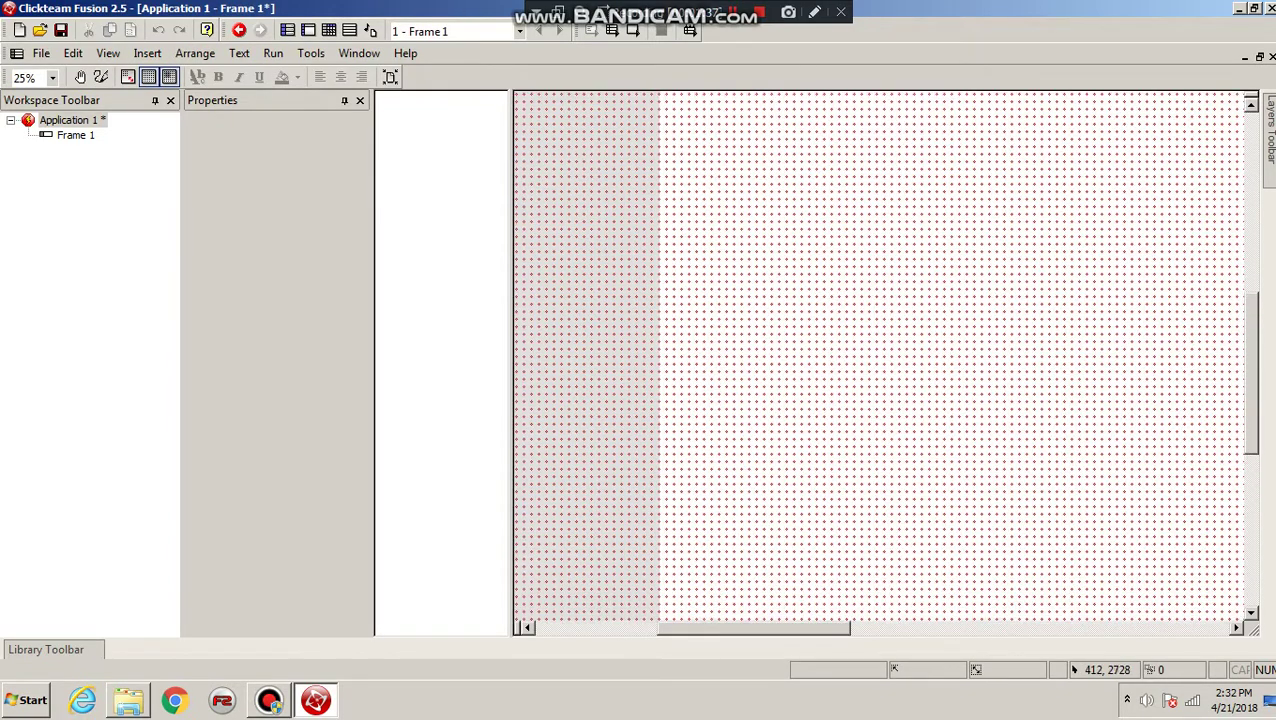
left_click_drag(751, 628, 1029, 631)
scroll(1030, 632, "down", 4)
scroll(880, 360, "up", 6)
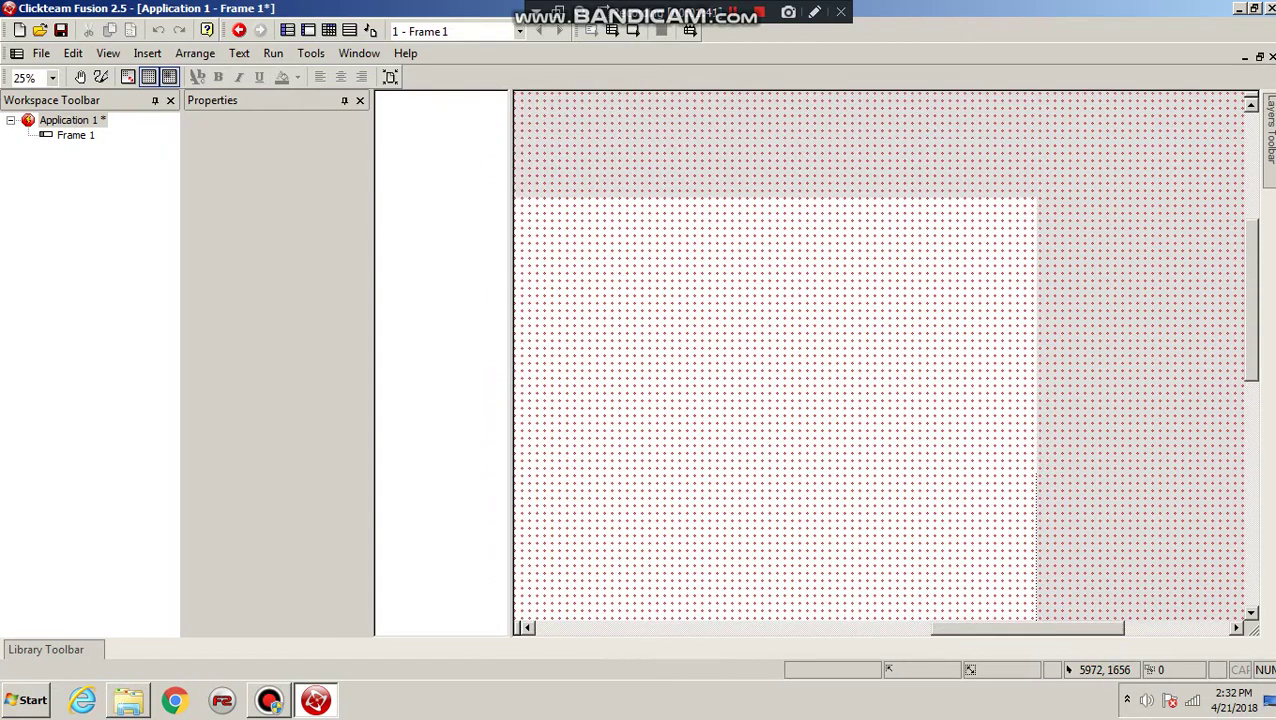
scroll(880, 360, "down", 2)
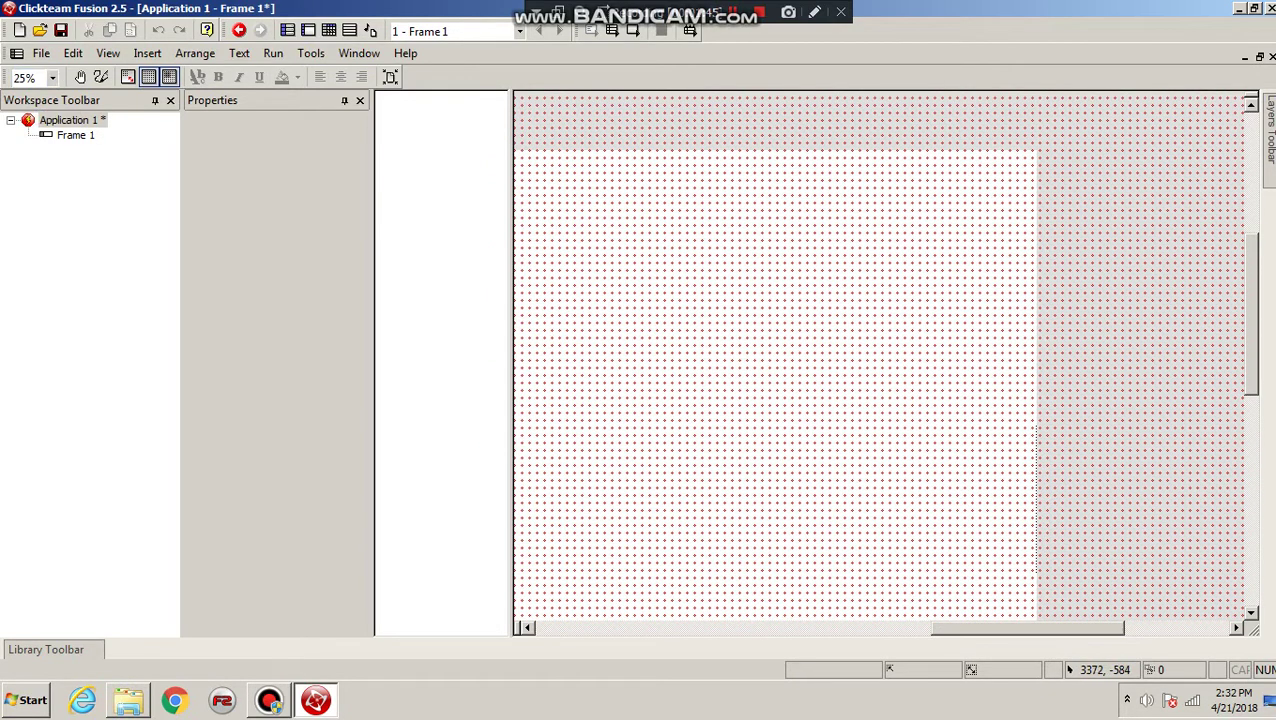
scroll(880, 360, "left", 5)
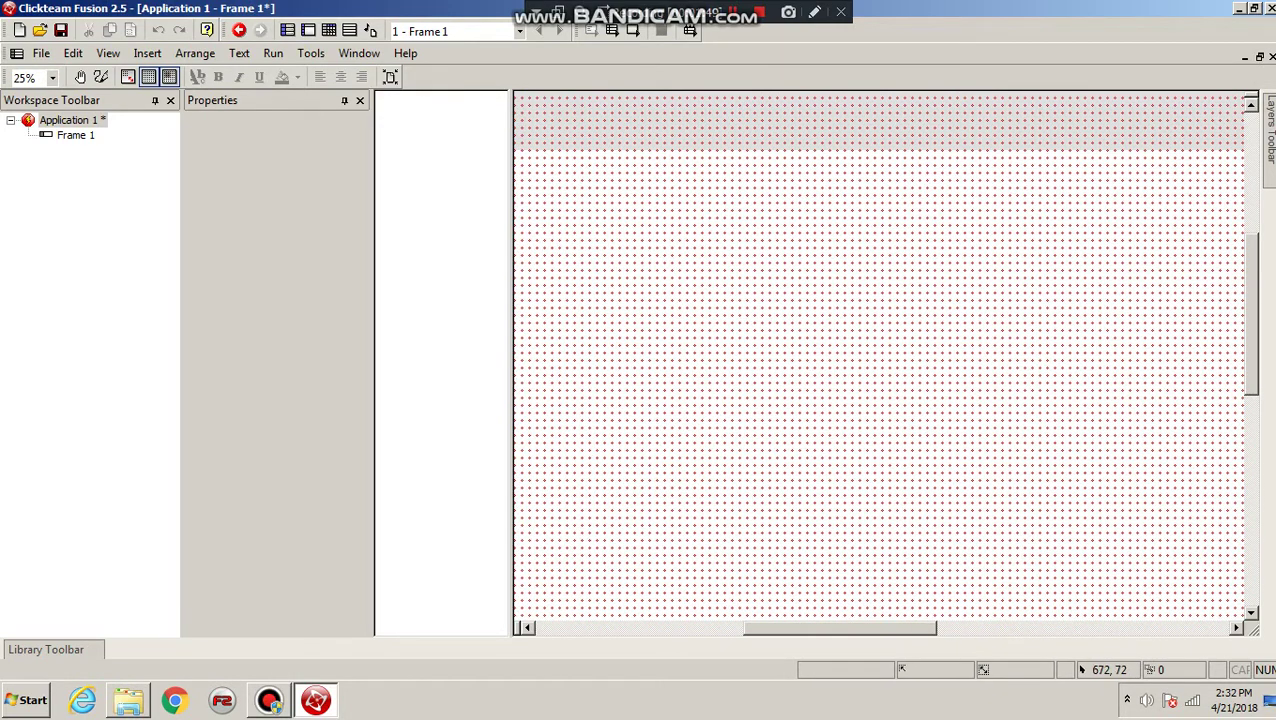
scroll(880, 380, "left", 3)
scroll(880, 360, "left", 3)
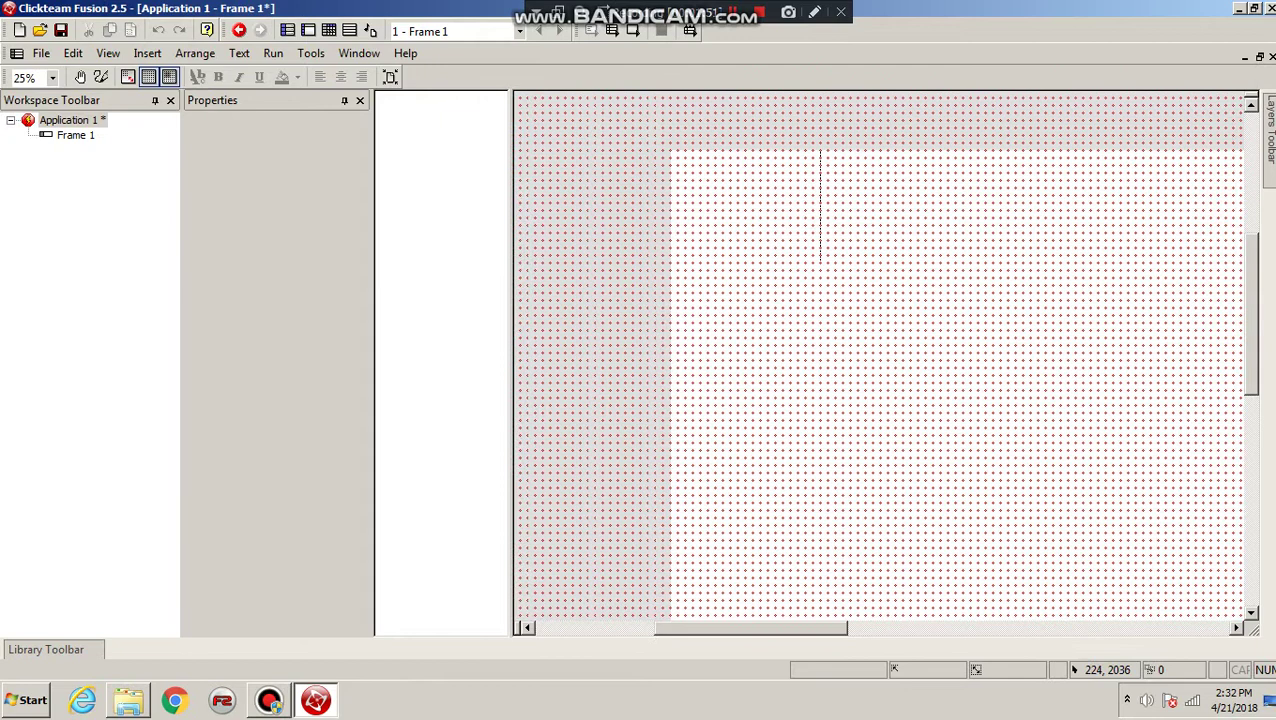
- Set the zoom to 75% and bring the frame's top-left corner into view
left_click(52, 77)
left_click(24, 125)
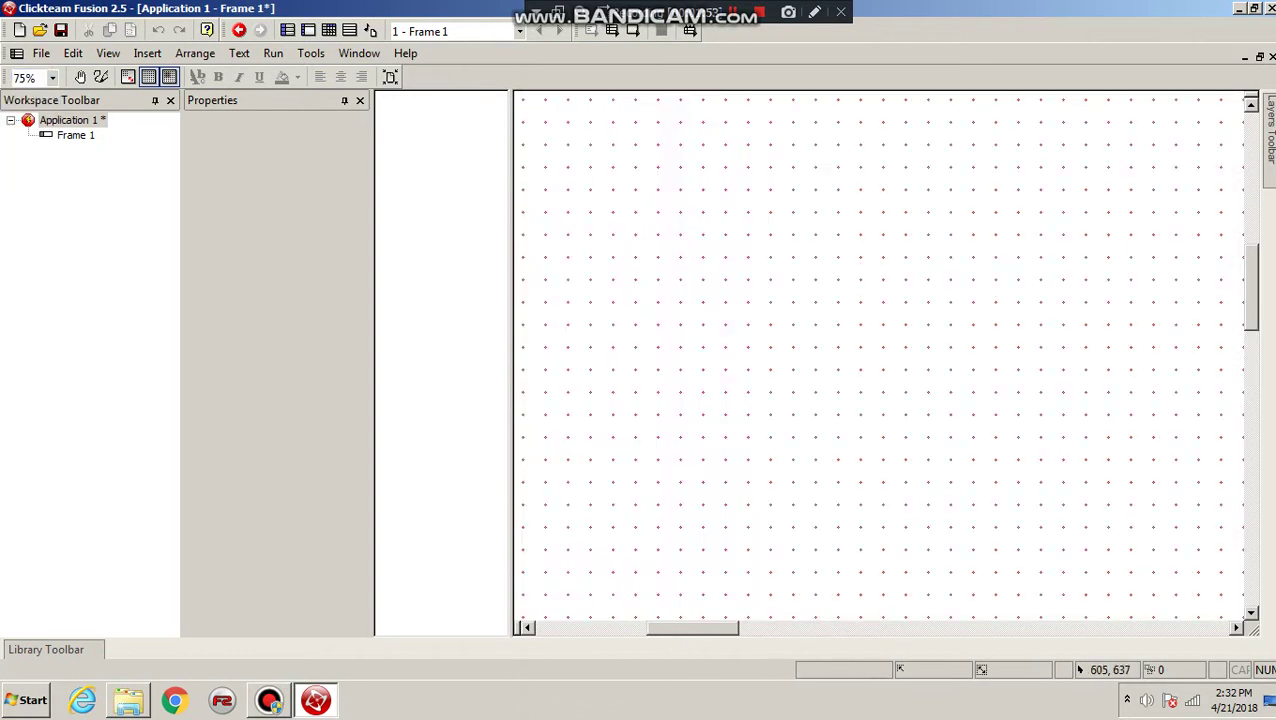
scroll(880, 360, "up", 5)
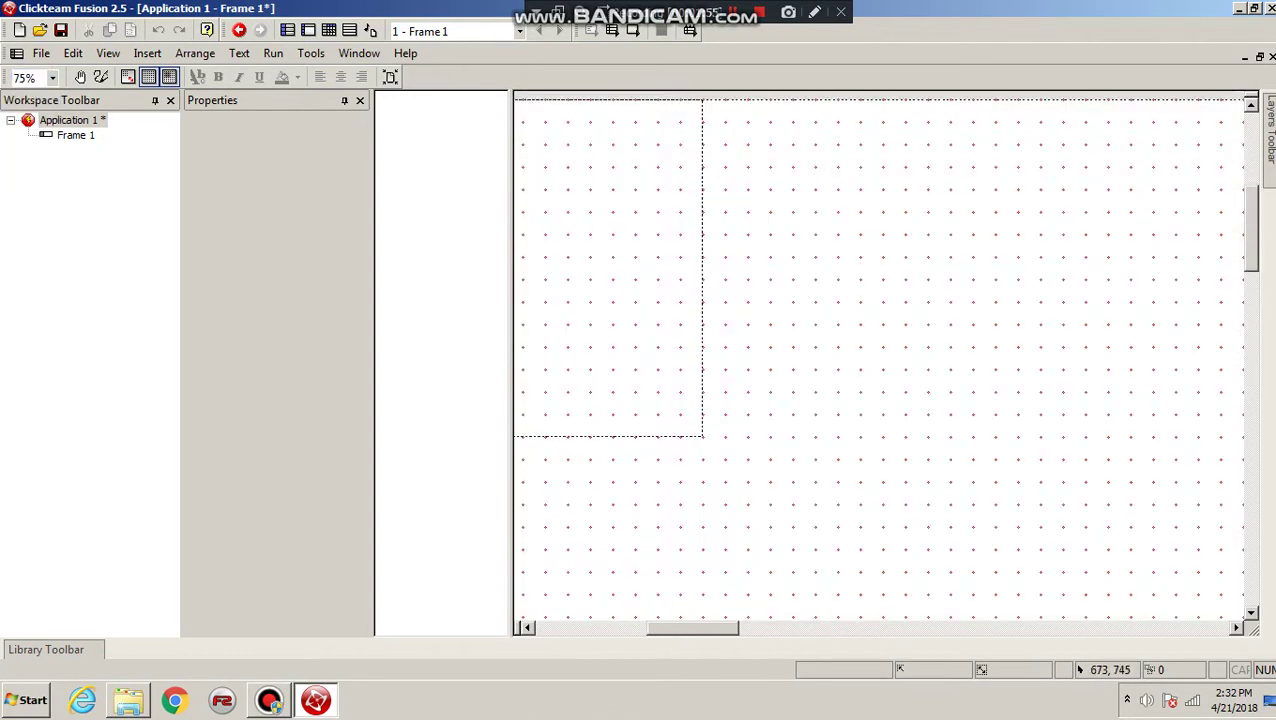
scroll(880, 360, "left", 3)
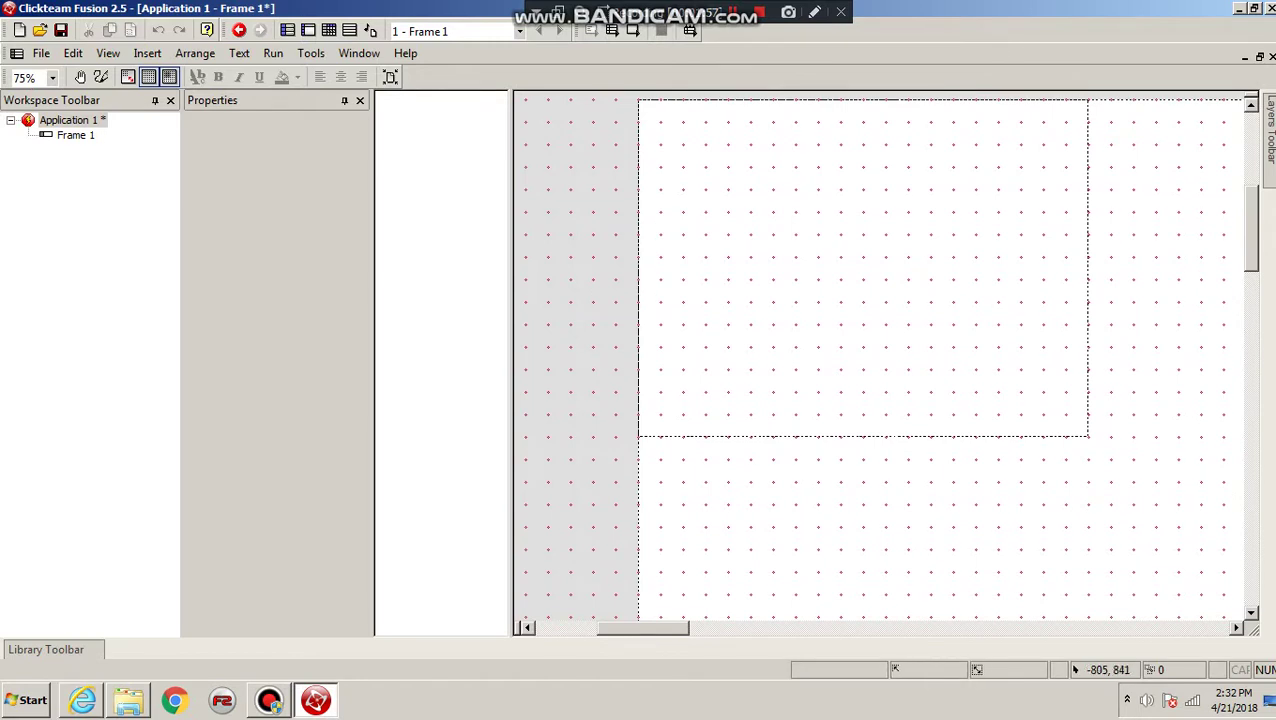
- Open the AllBoxedUp-Library in the Tutorials category of the local library
mouse_move(63, 648)
left_click(12, 537)
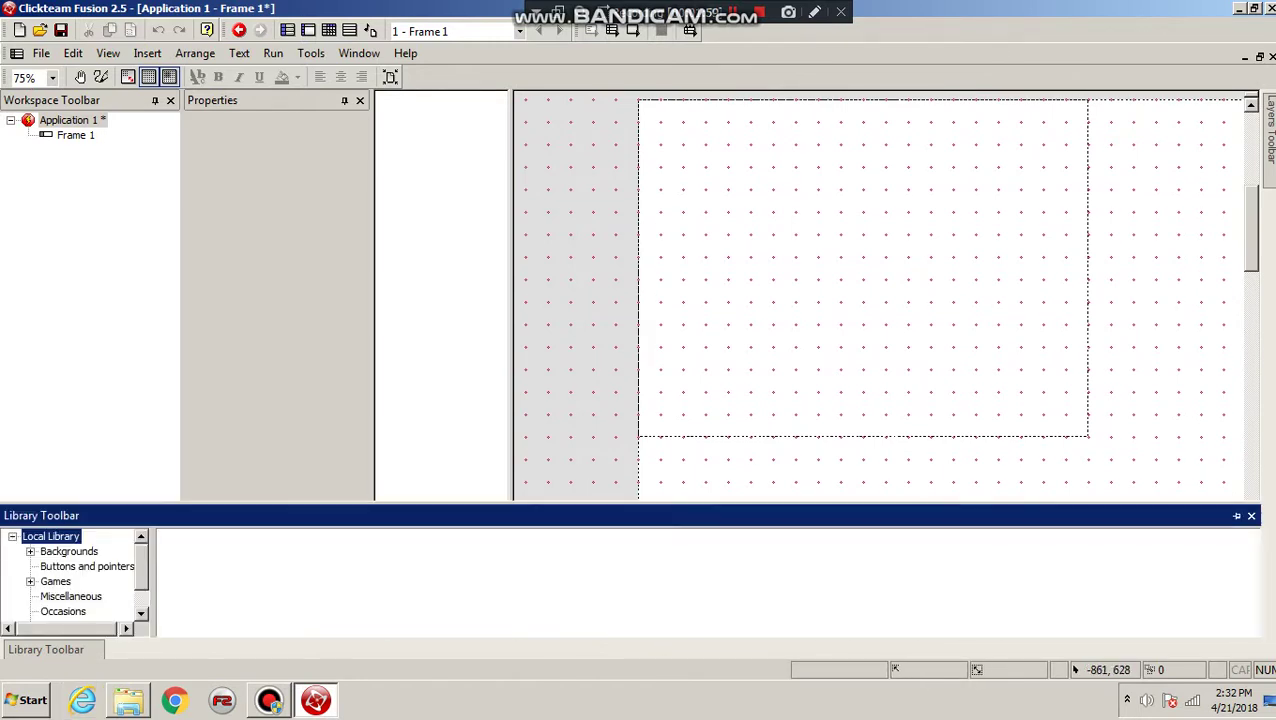
left_click(30, 581)
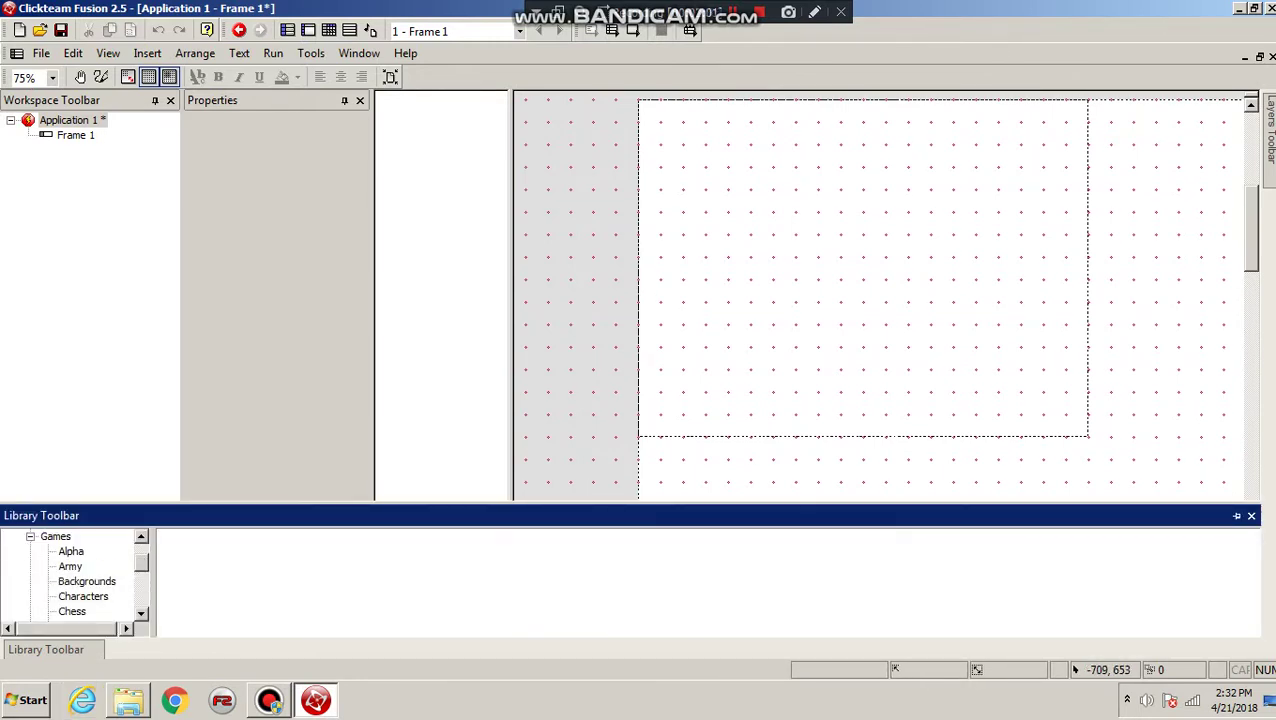
scroll(70, 575, "down", 5)
left_click(59, 609)
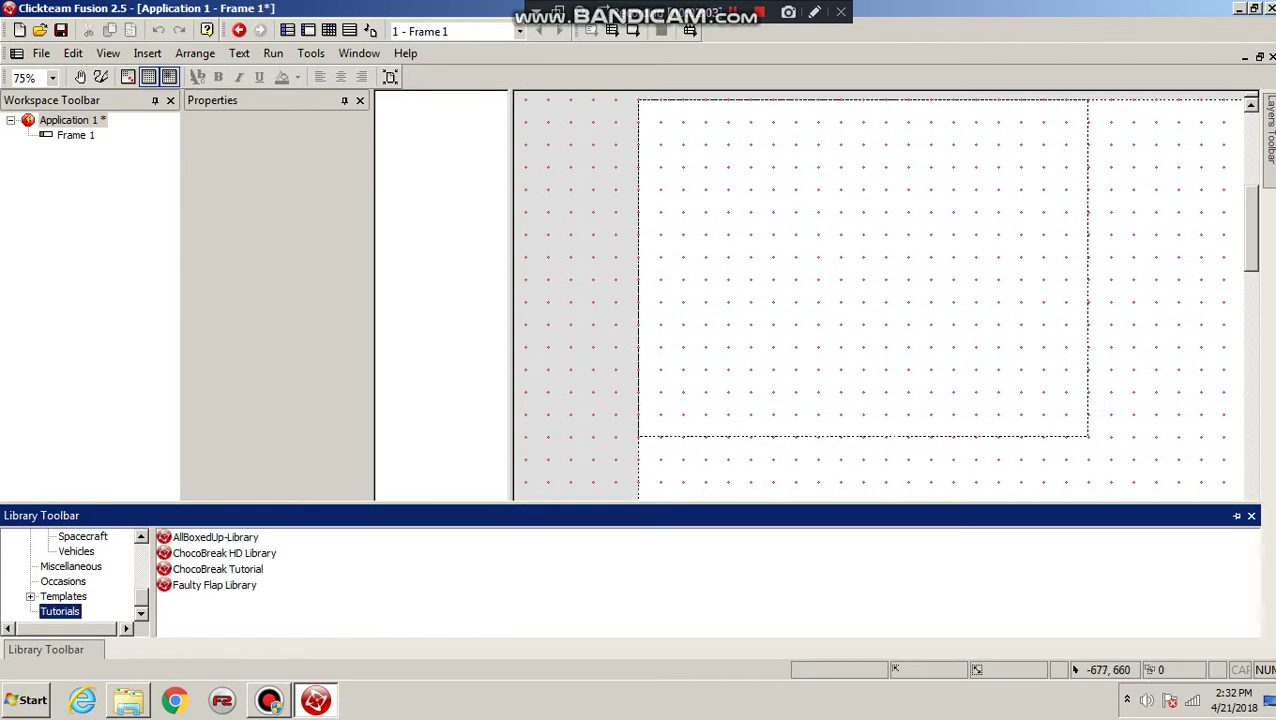
double_click(215, 537)
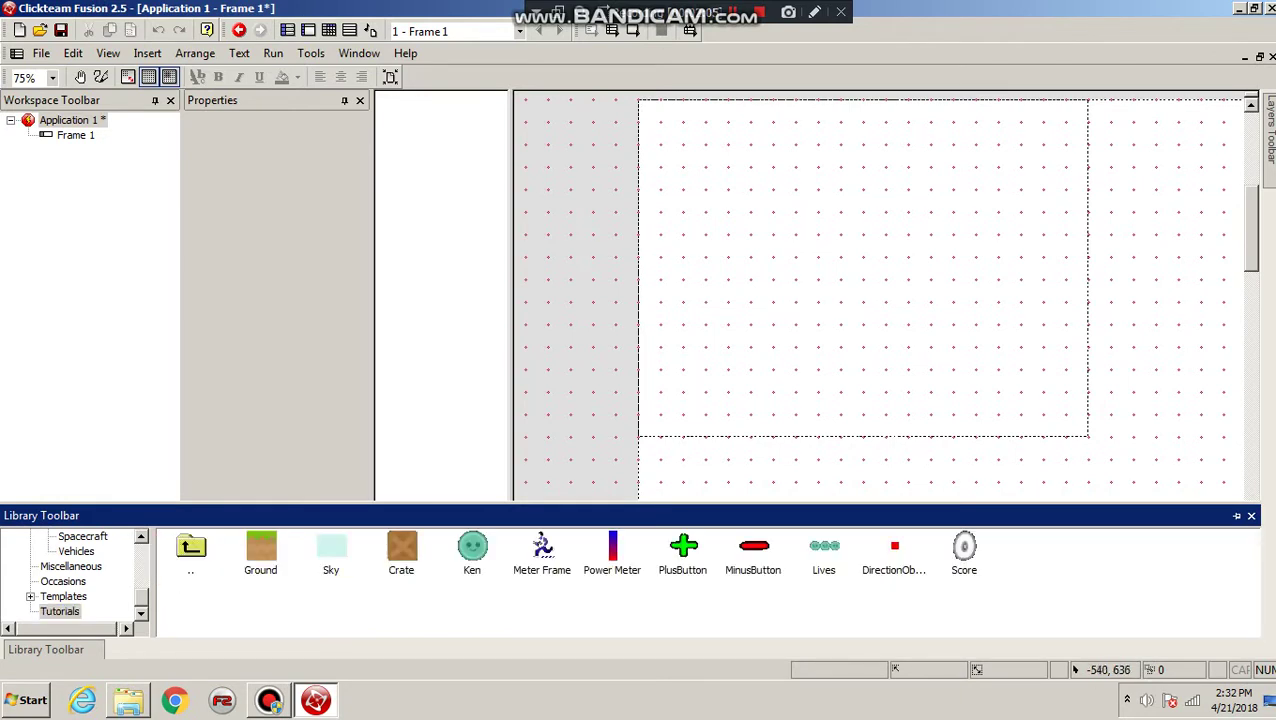
- Place the Ground object from the library in the frame and move it to the left edge, just above the bottom of the window outline
left_click_drag(260, 548, 677, 363)
left_click(677, 363)
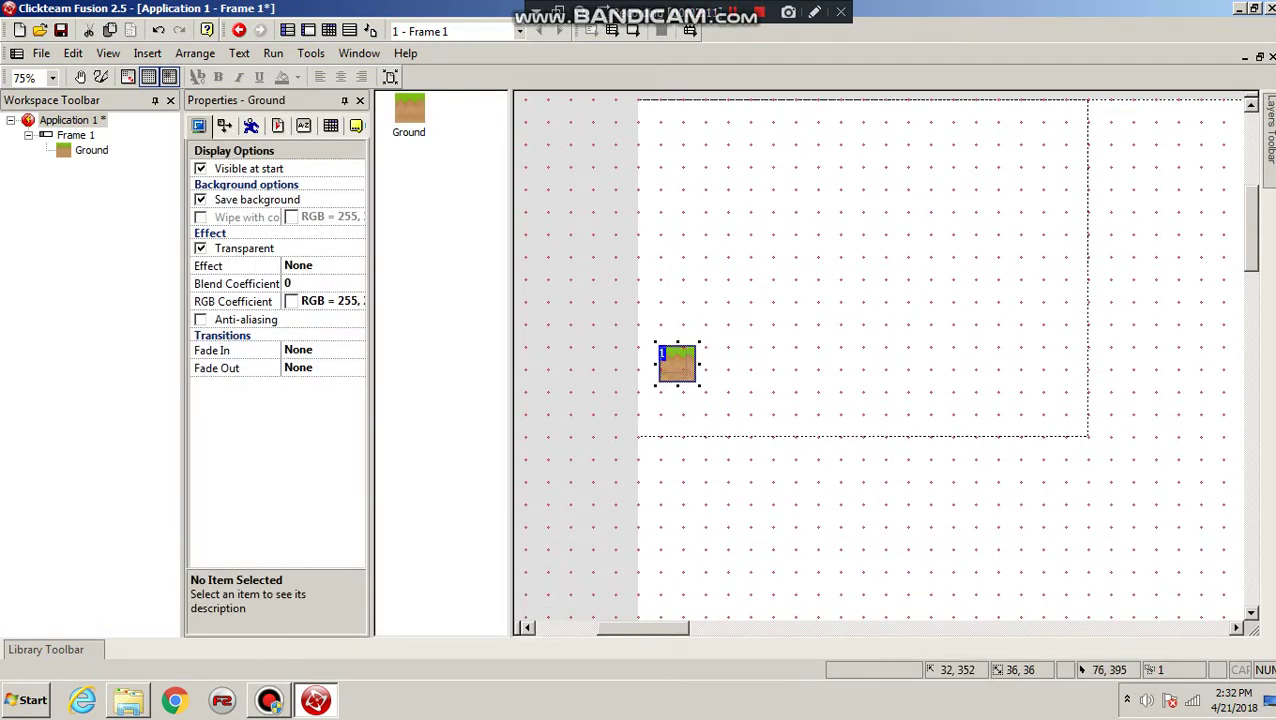
left_click_drag(691, 376, 650, 427)
left_click(720, 401)
left_click(741, 372)
left_click(684, 388)
mouse_move(650, 427)
left_mouse_down()
mouse_move(787, 427)
mouse_move(651, 427)
mouse_move(655, 402)
left_mouse_up()
left_click(748, 403)
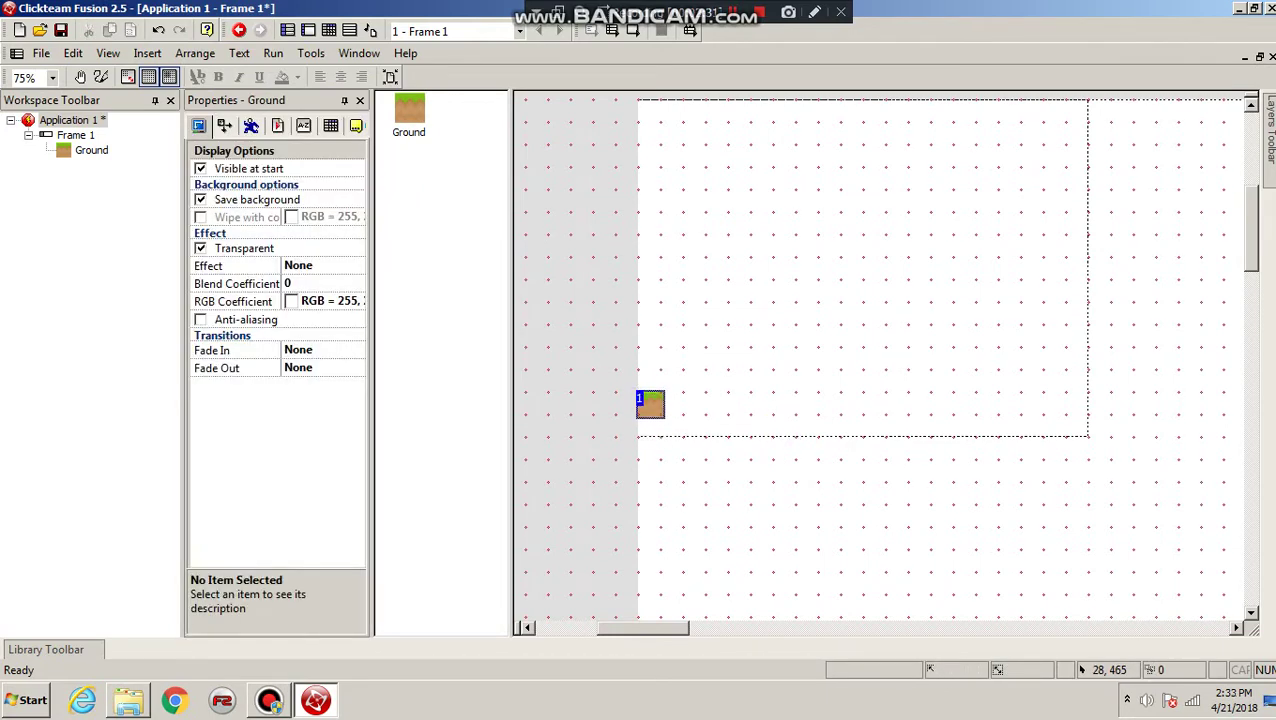
- Open the Ground object's image and copy the full-width dirt area below the grass
left_click(653, 423)
double_click(650, 404)
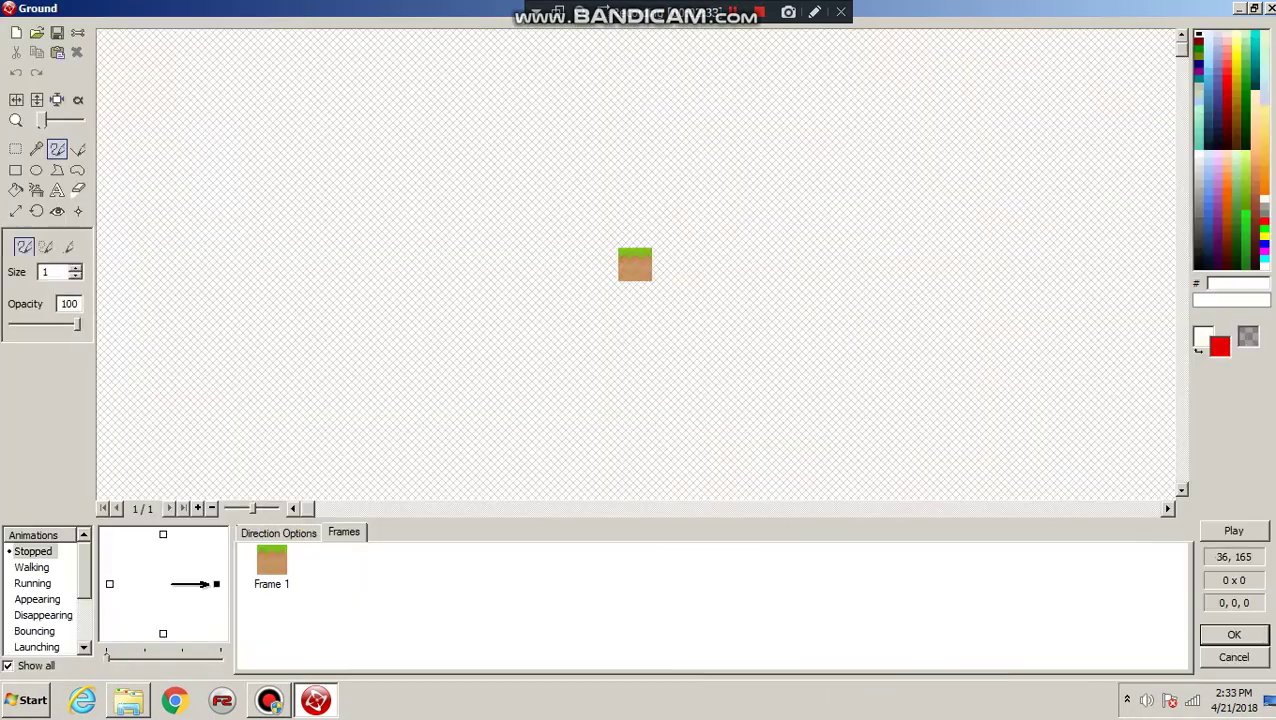
left_click_drag(40, 120, 57, 120)
left_click(15, 148)
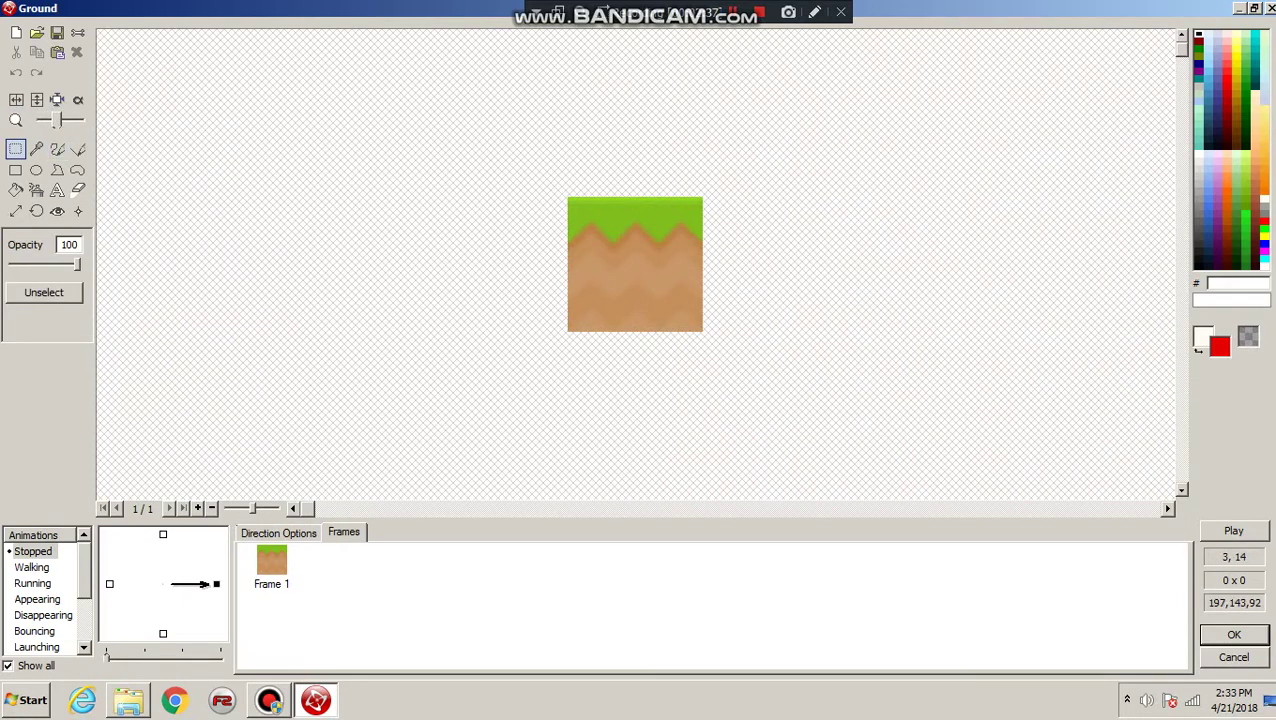
left_click_drag(556, 250, 776, 350)
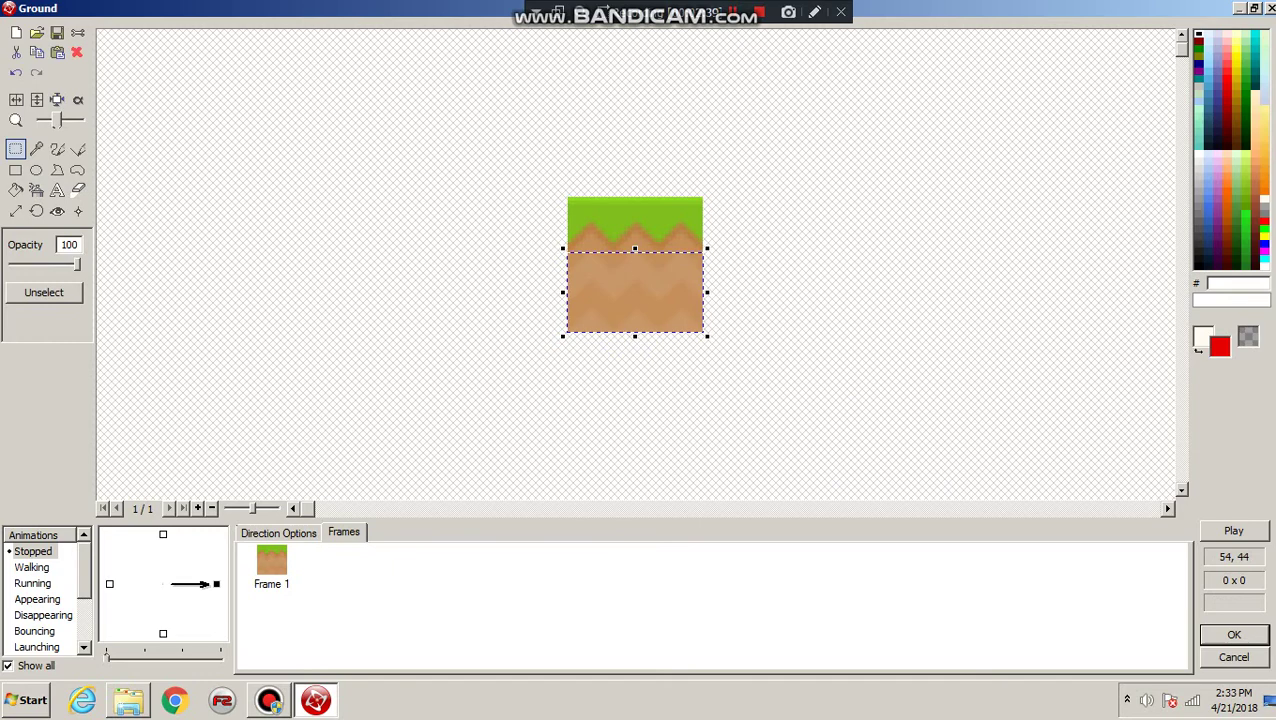
left_click(1234, 634)
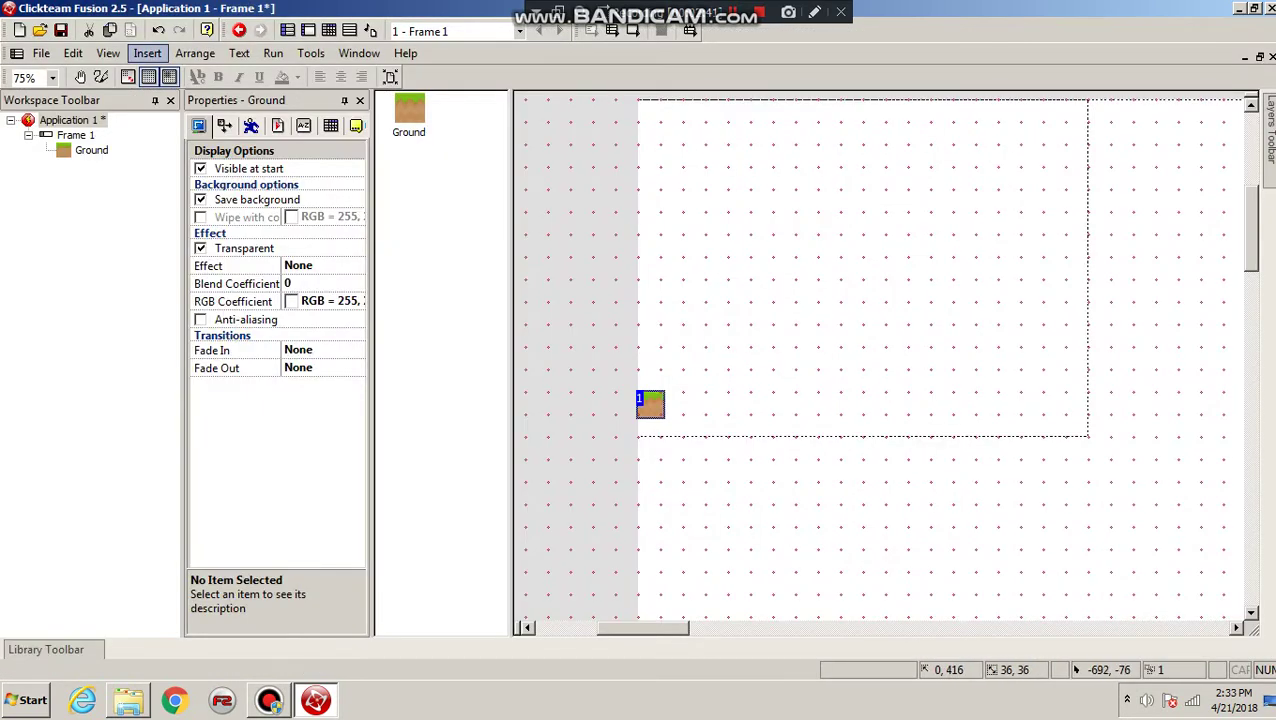
- Insert a new Active object into the frame, inside the window outline and above Ground
left_click(147, 53)
left_click(186, 116)
double_click(627, 208)
left_click(769, 299)
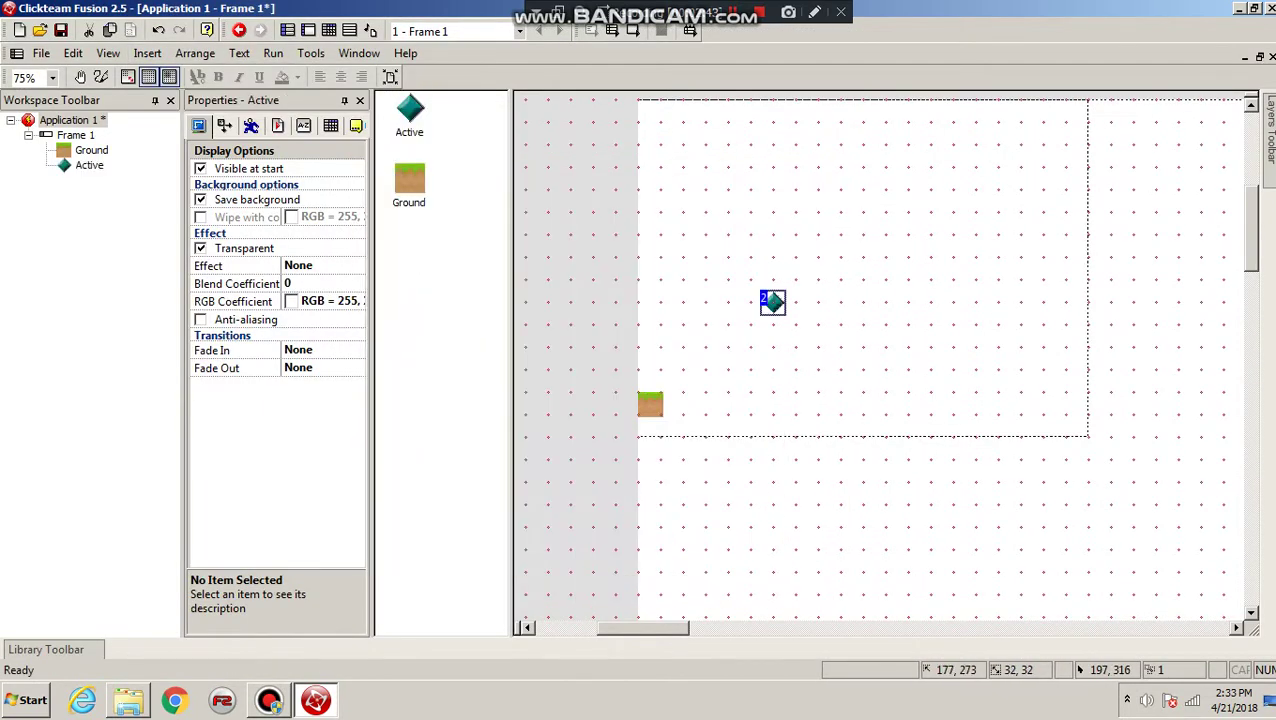
- Clear the Active object's image, paste the copied dirt into it and stretch it to fill the canvas
double_click(769, 299)
left_click(16, 33)
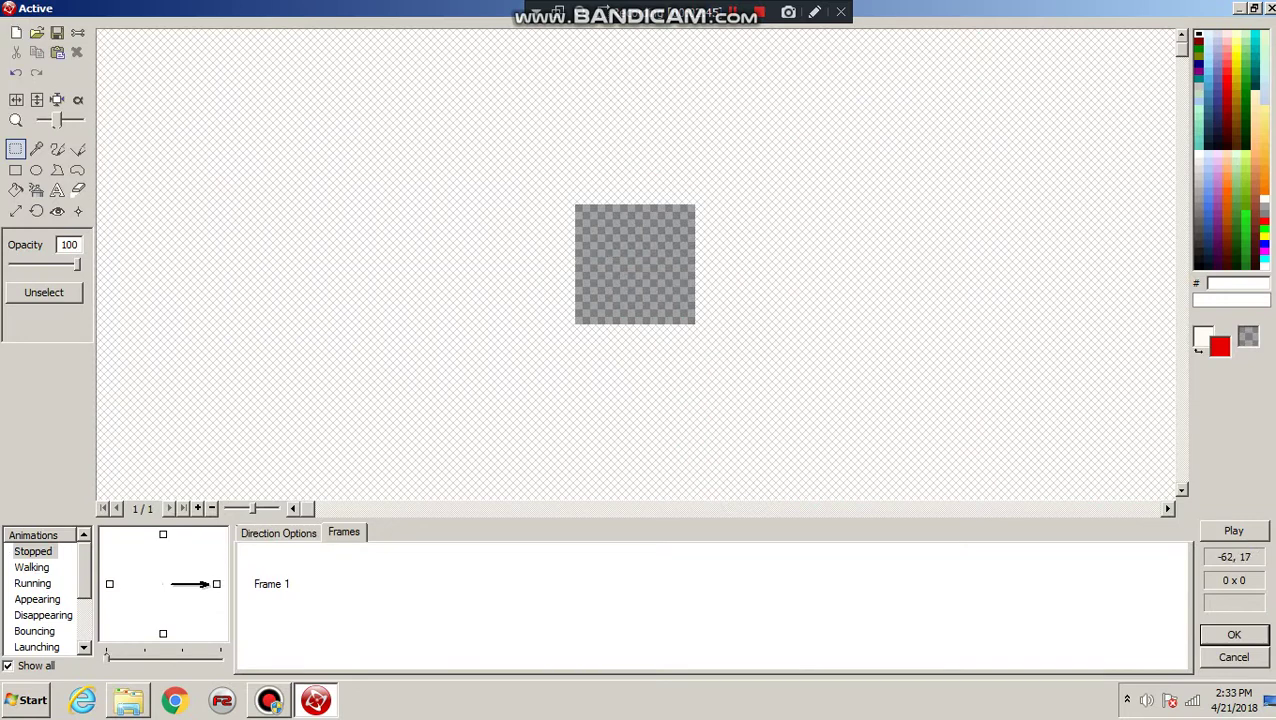
key("ctrl+v")
key("Return")
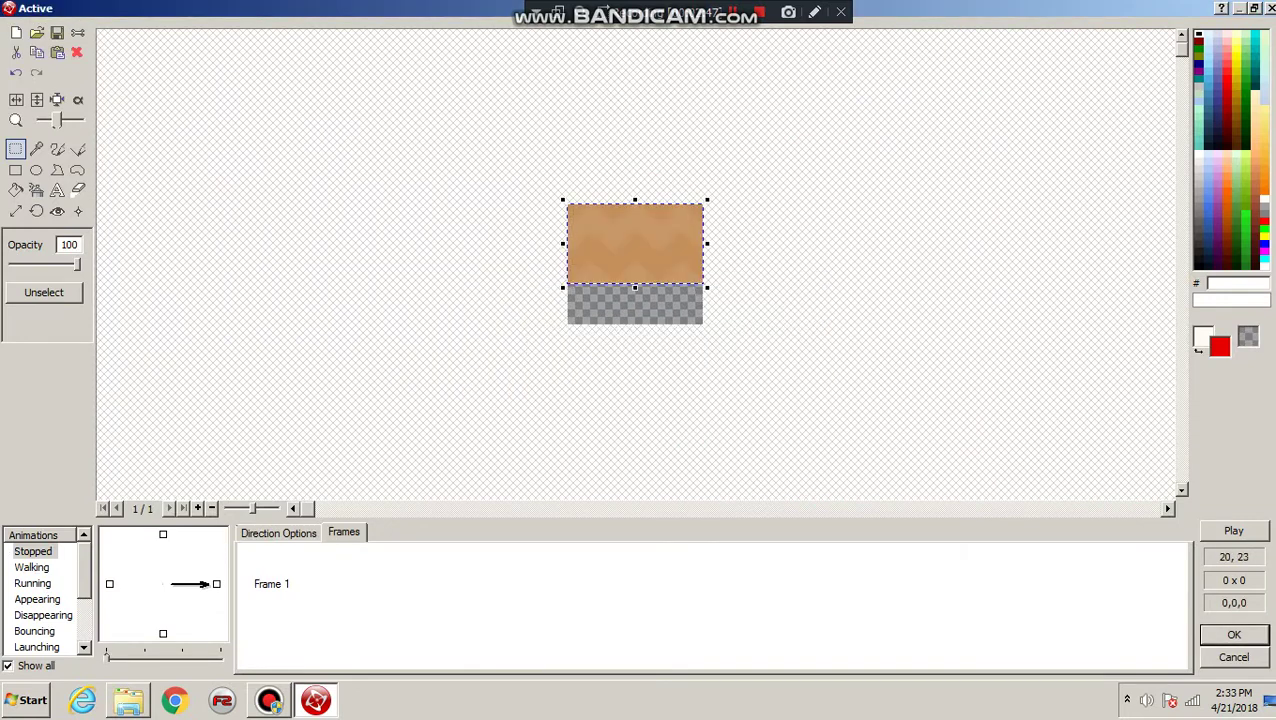
left_click_drag(635, 288, 635, 329)
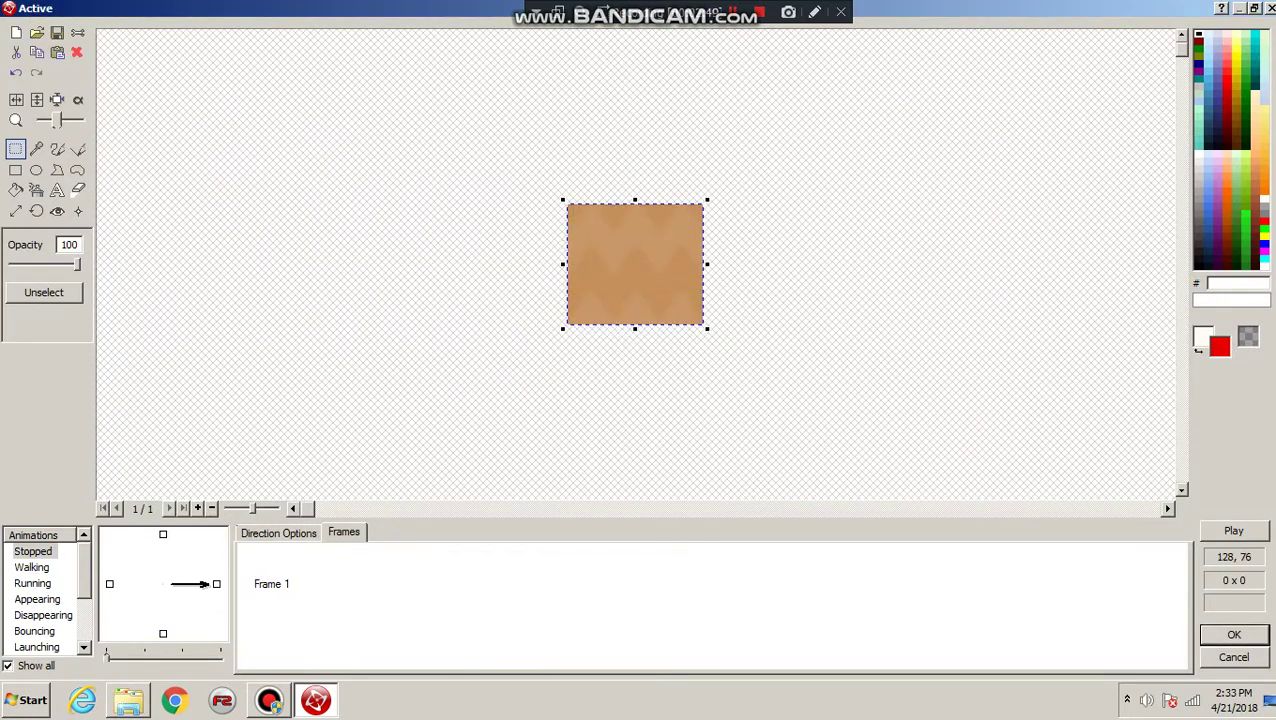
left_click(1234, 634)
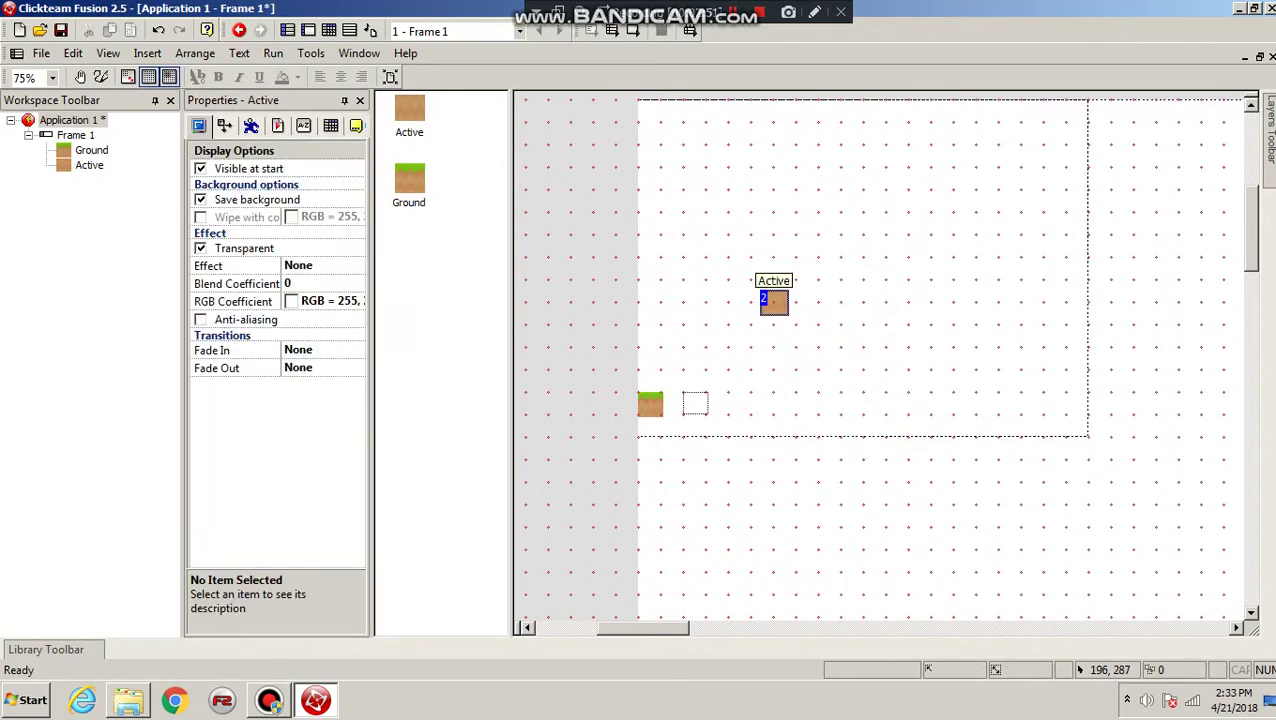
- Move the dirt object beside Ground and set its height to 36 to match Ground
left_click_drag(695, 403, 675, 421)
left_click(710, 412)
left_click(667, 406)
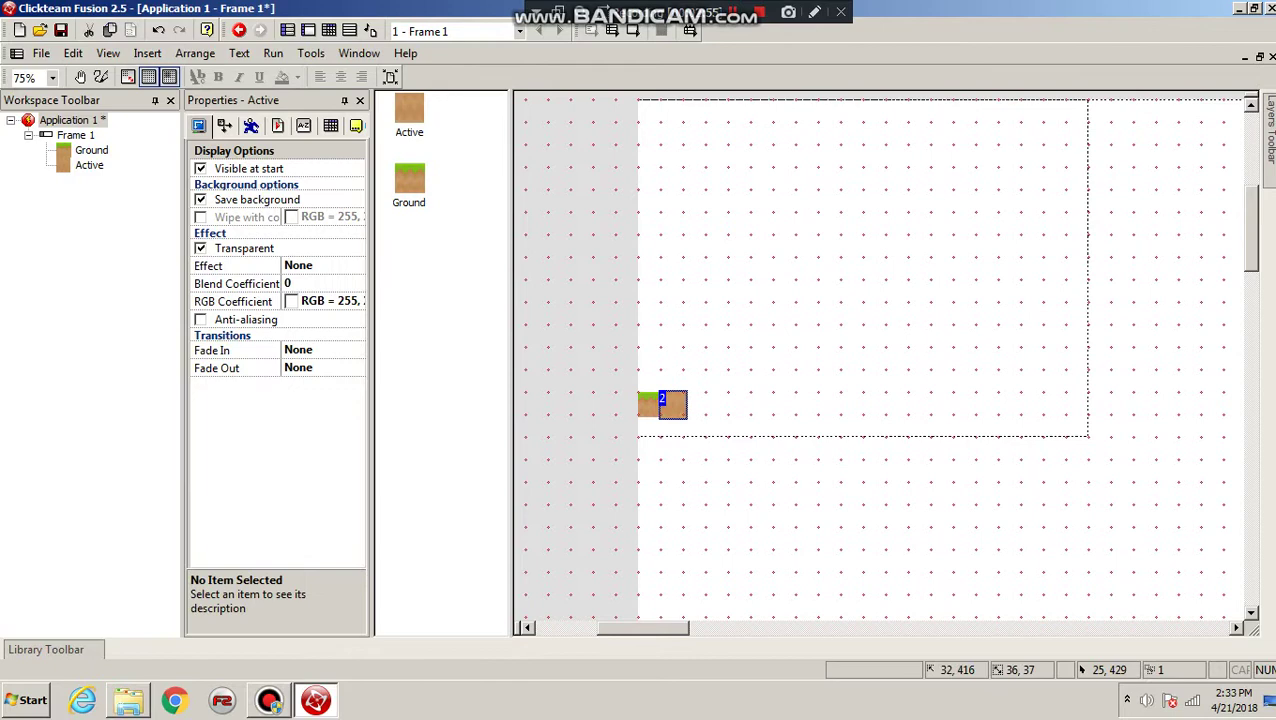
left_click(646, 403)
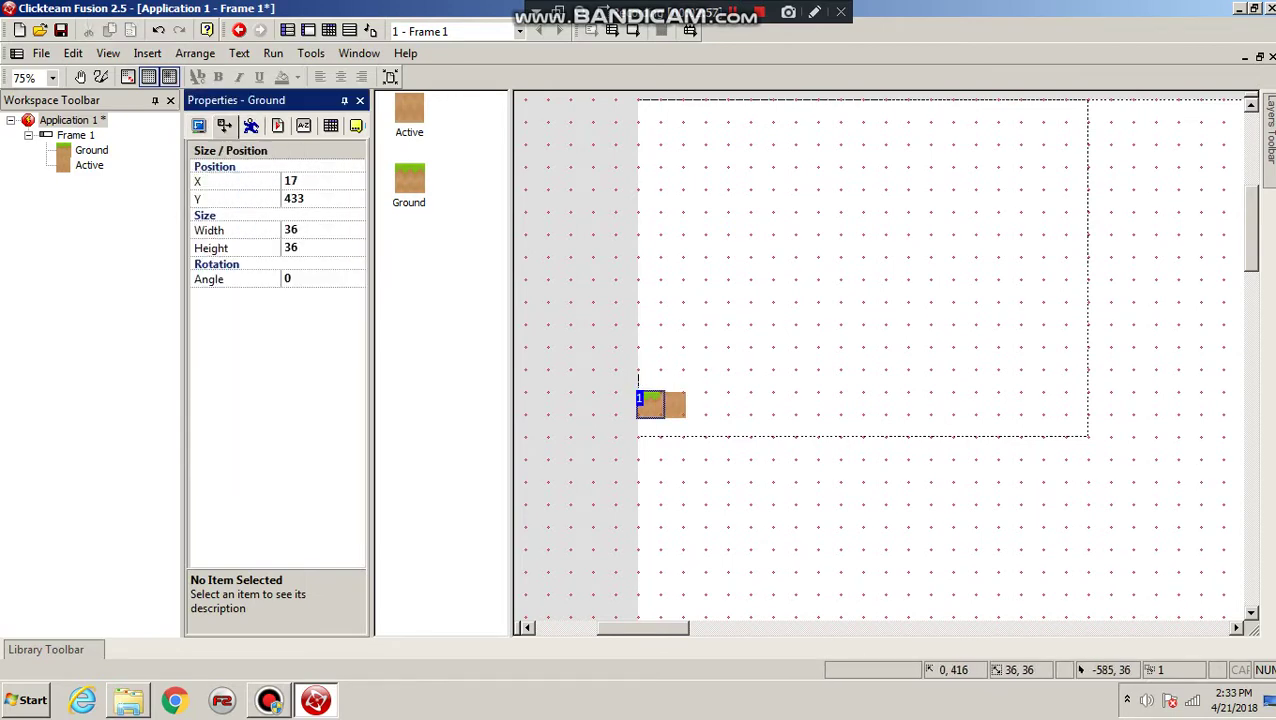
left_click(319, 248)
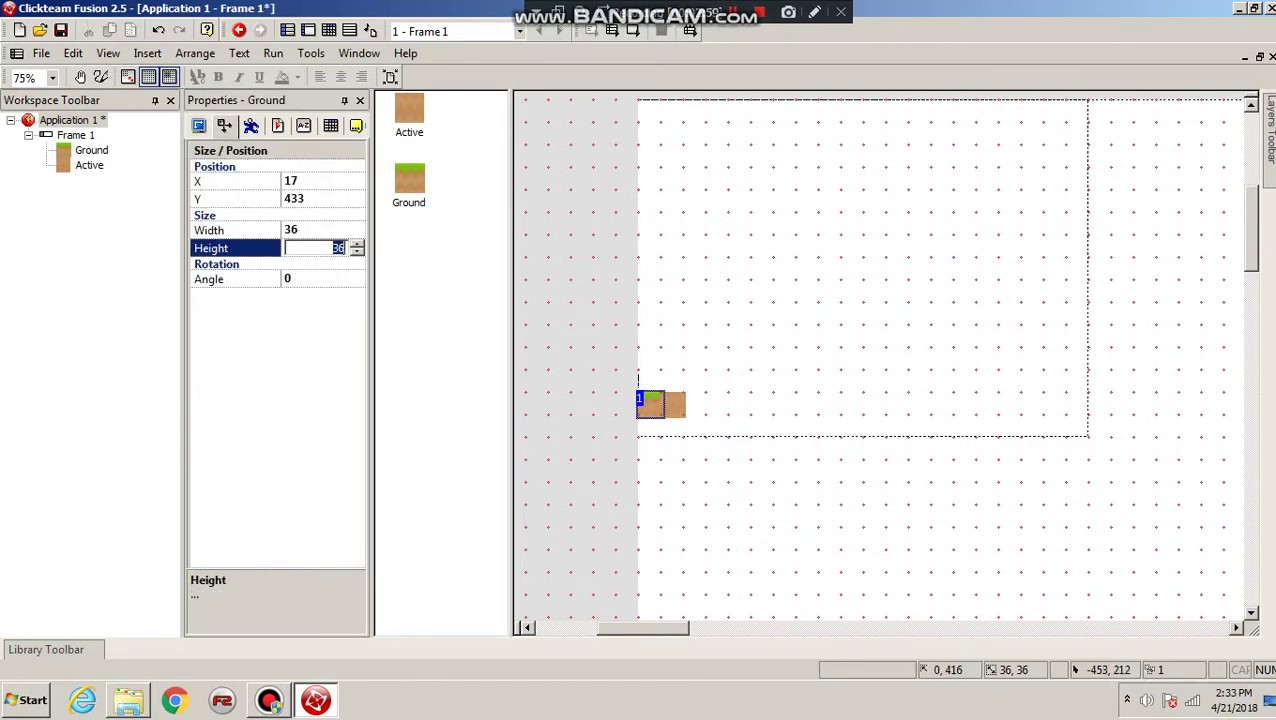
left_click(674, 404)
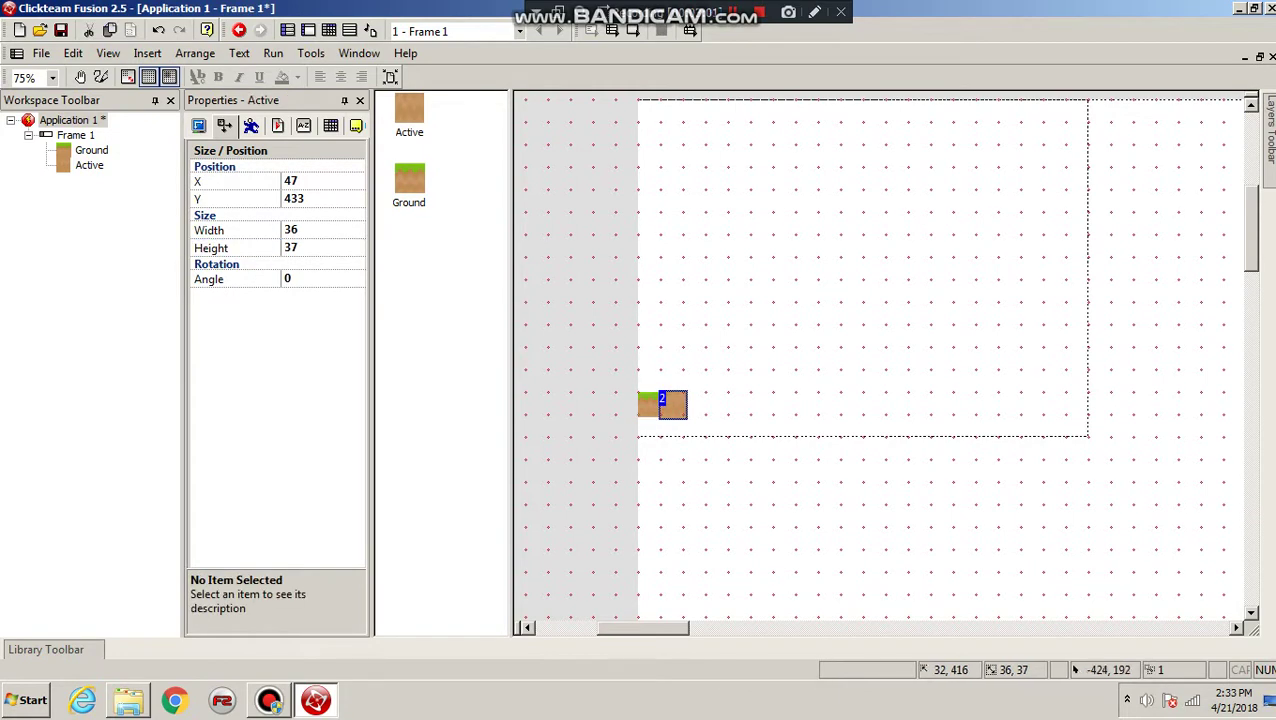
left_click(318, 248)
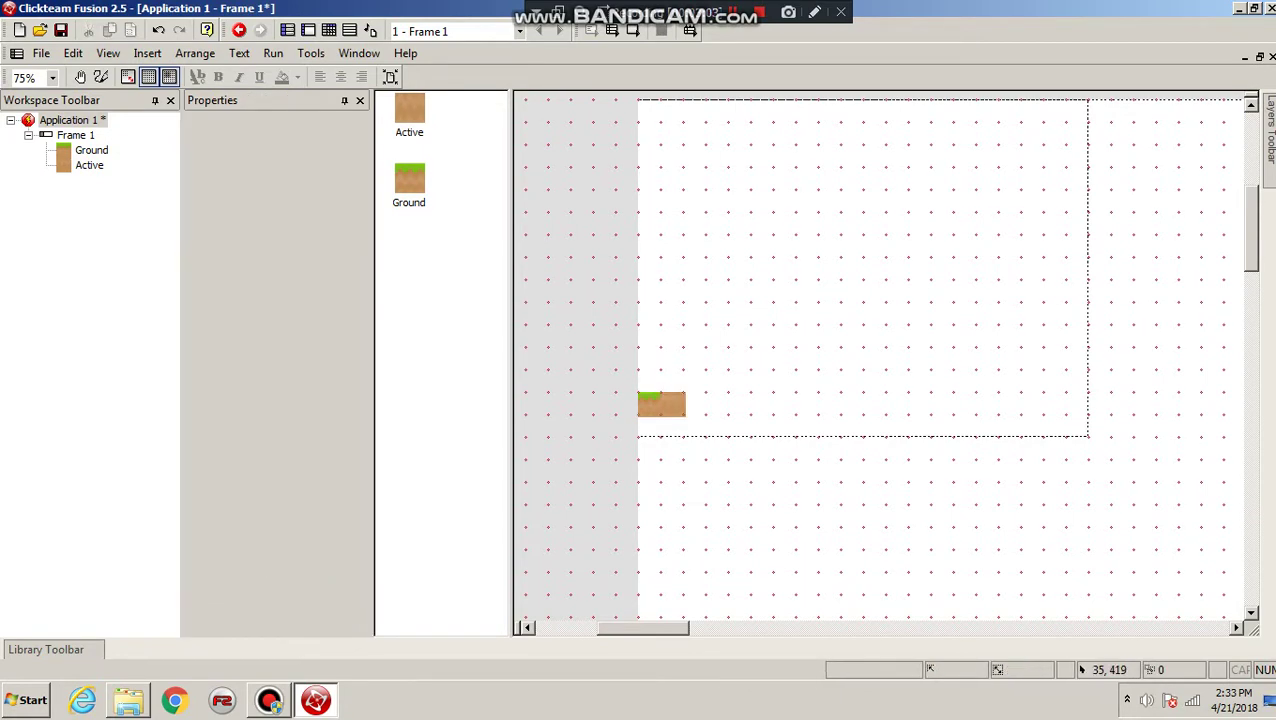
- Move the dirt object further right so that a gap separates it from Ground
left_click(640, 405)
left_click(677, 408)
left_click(654, 405)
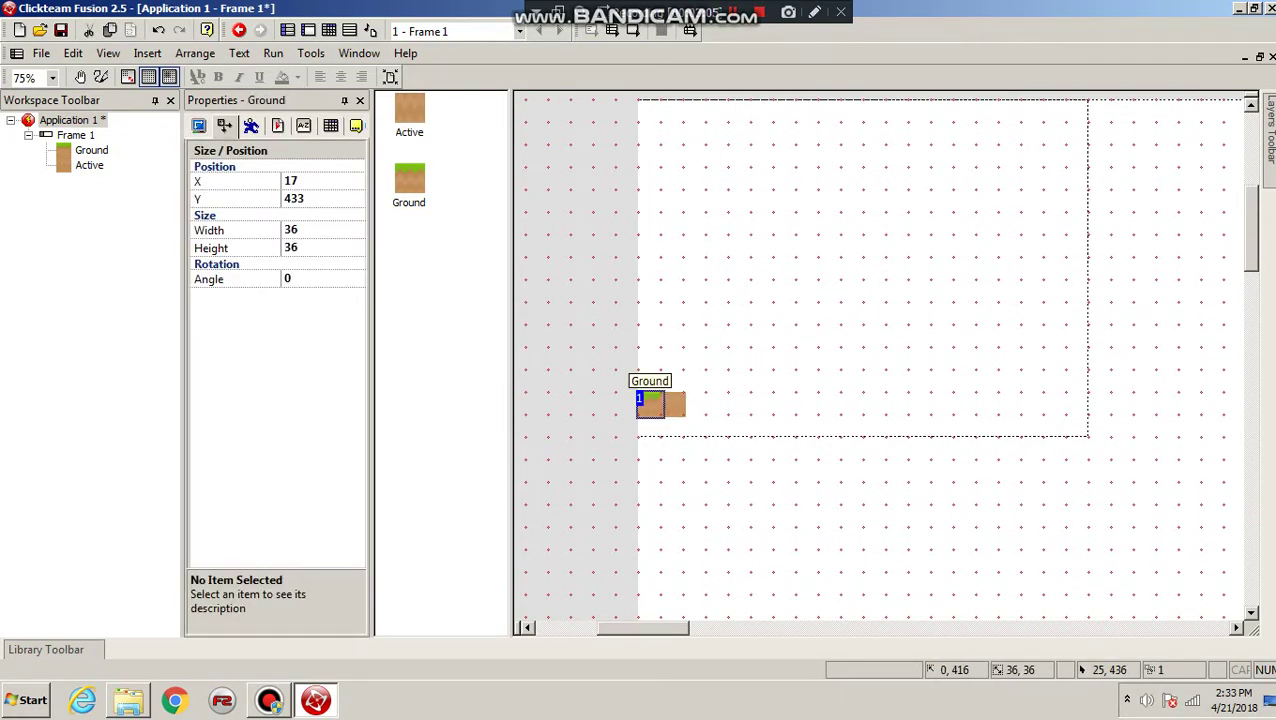
left_click(705, 404)
left_click_drag(667, 406, 697, 407)
left_click(713, 412)
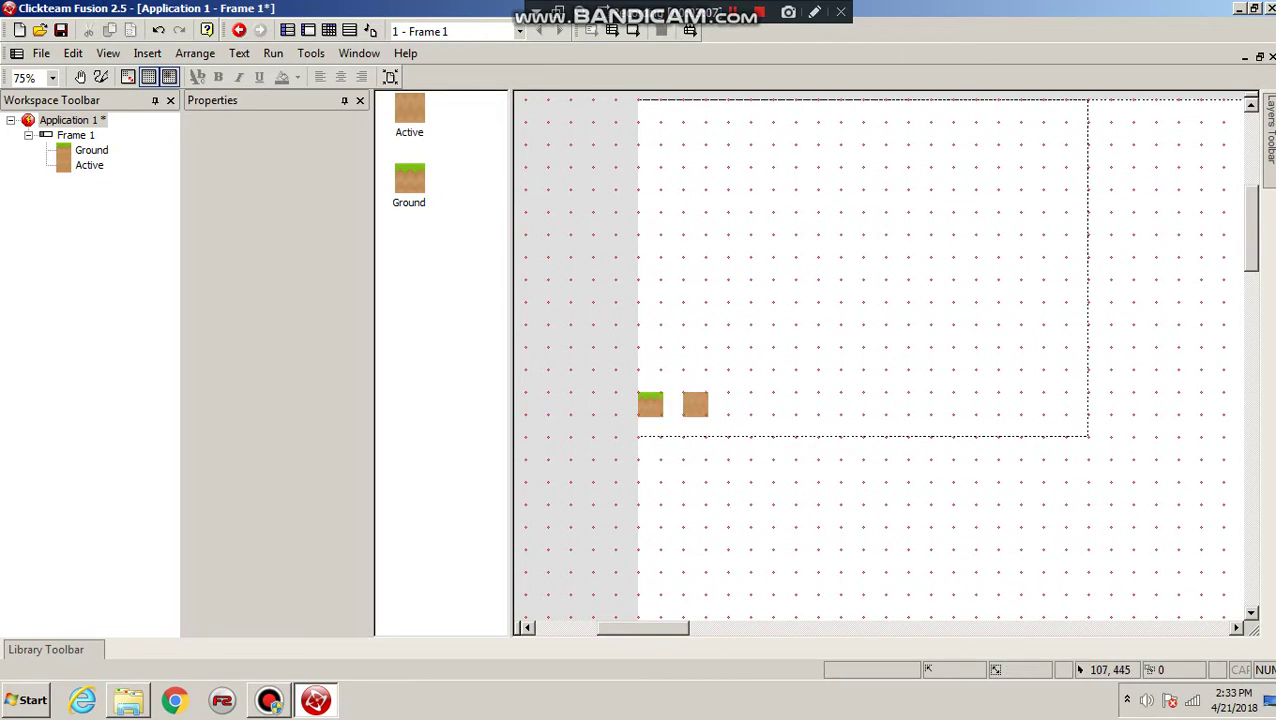
- Set the frame's grid to 36 by 36 so it matches the dimensions of the dirt and Ground objects
left_click(690, 399)
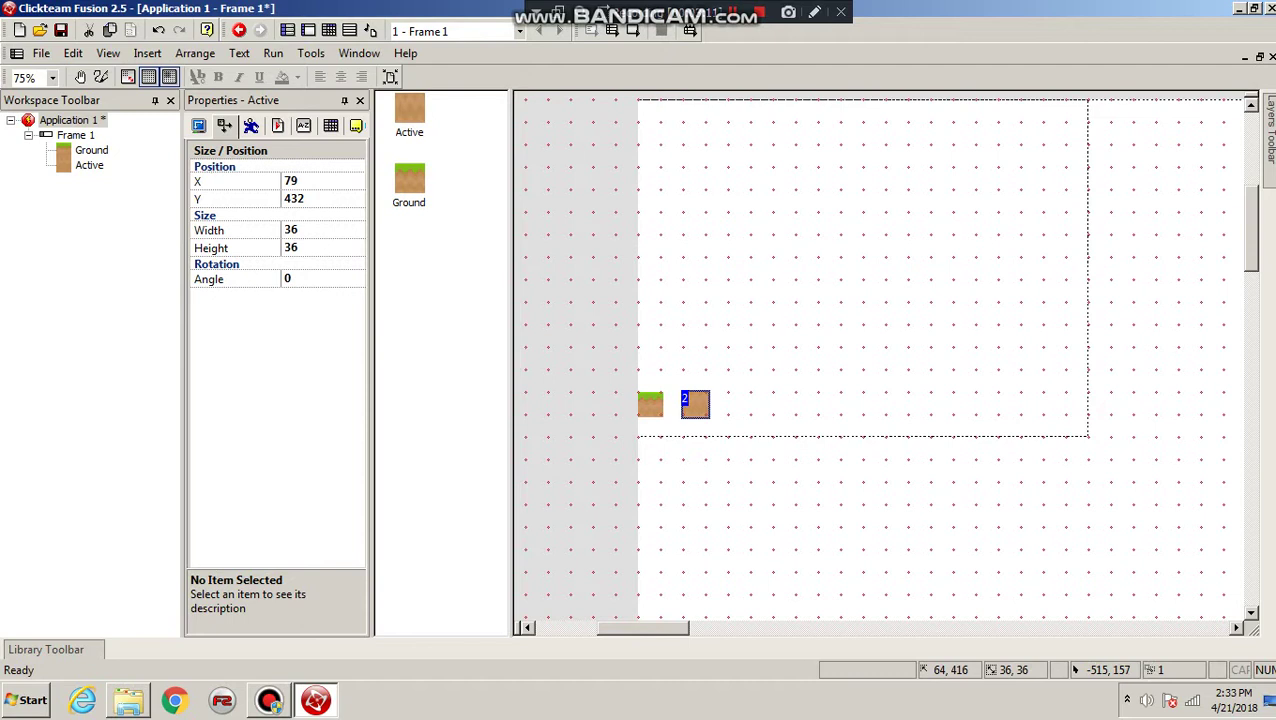
left_click(651, 405)
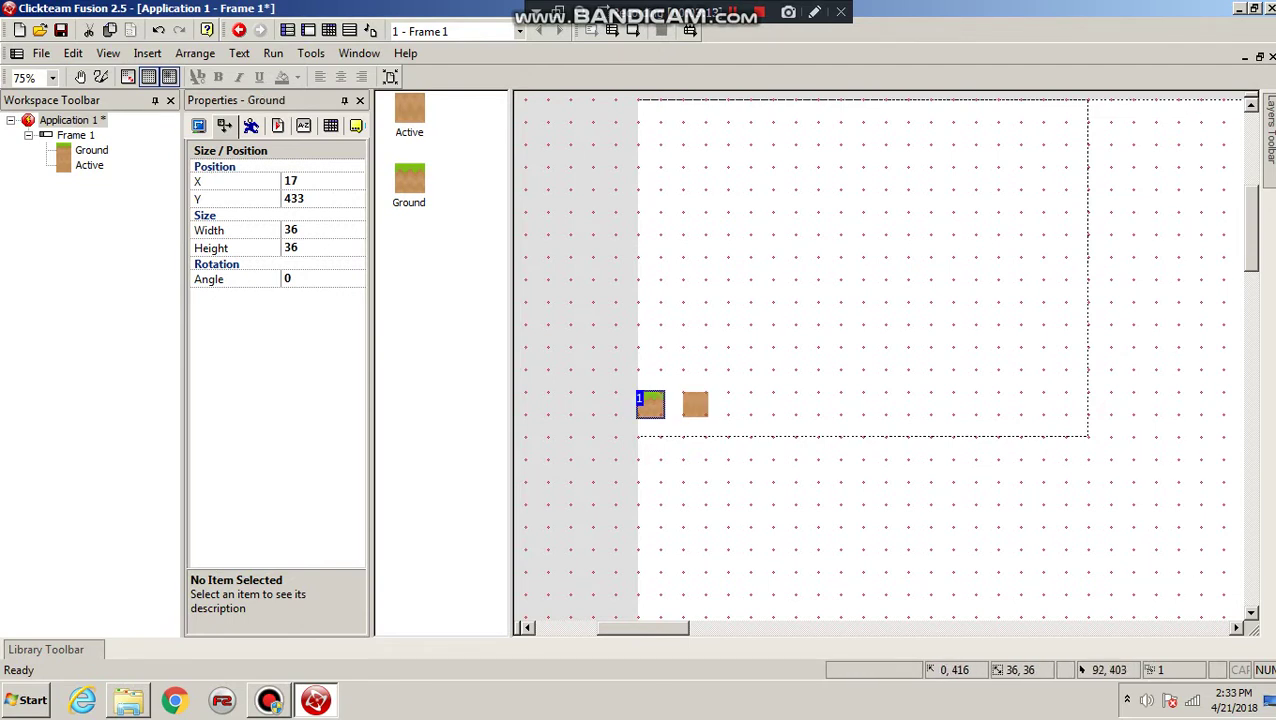
left_click(703, 403)
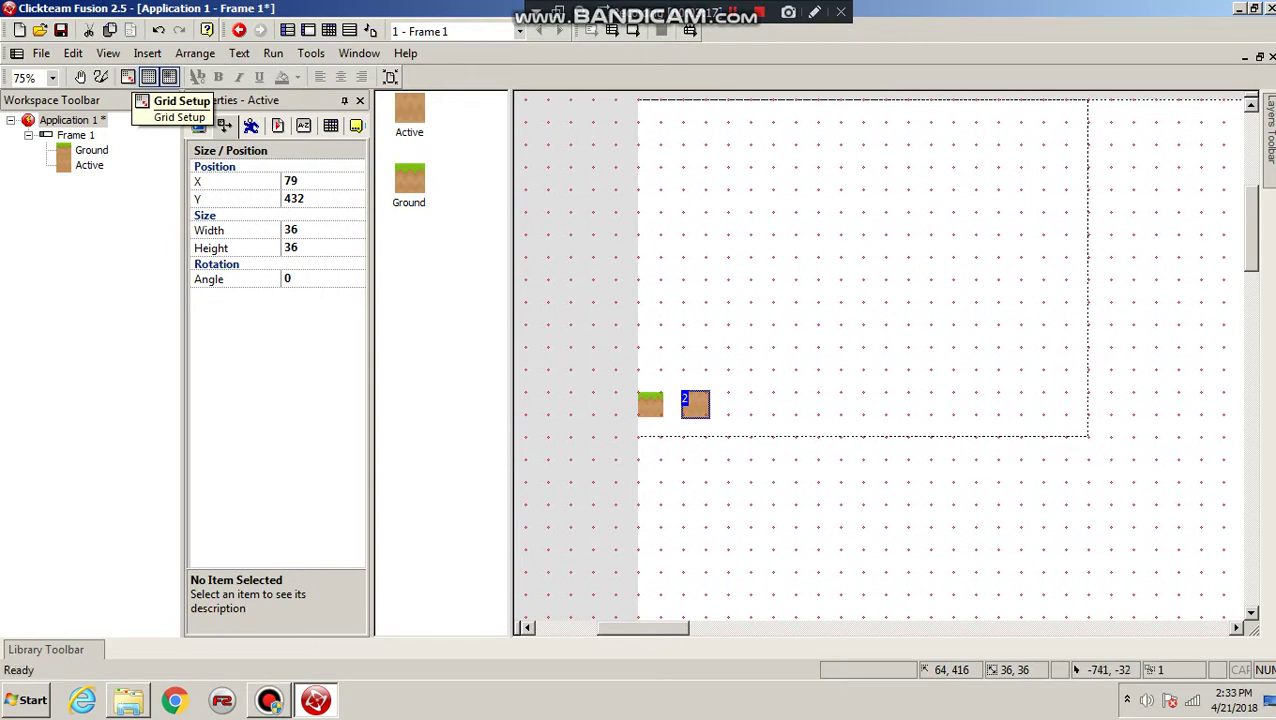
left_click(130, 78)
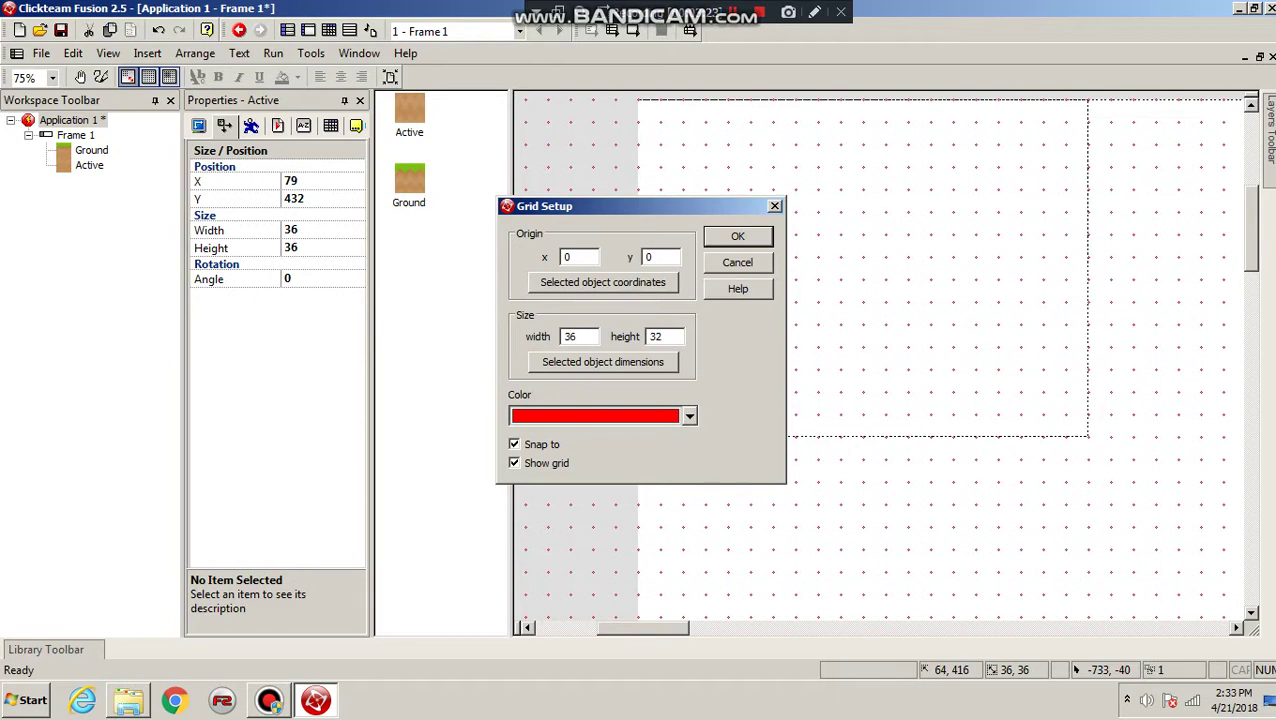
left_click(738, 236)
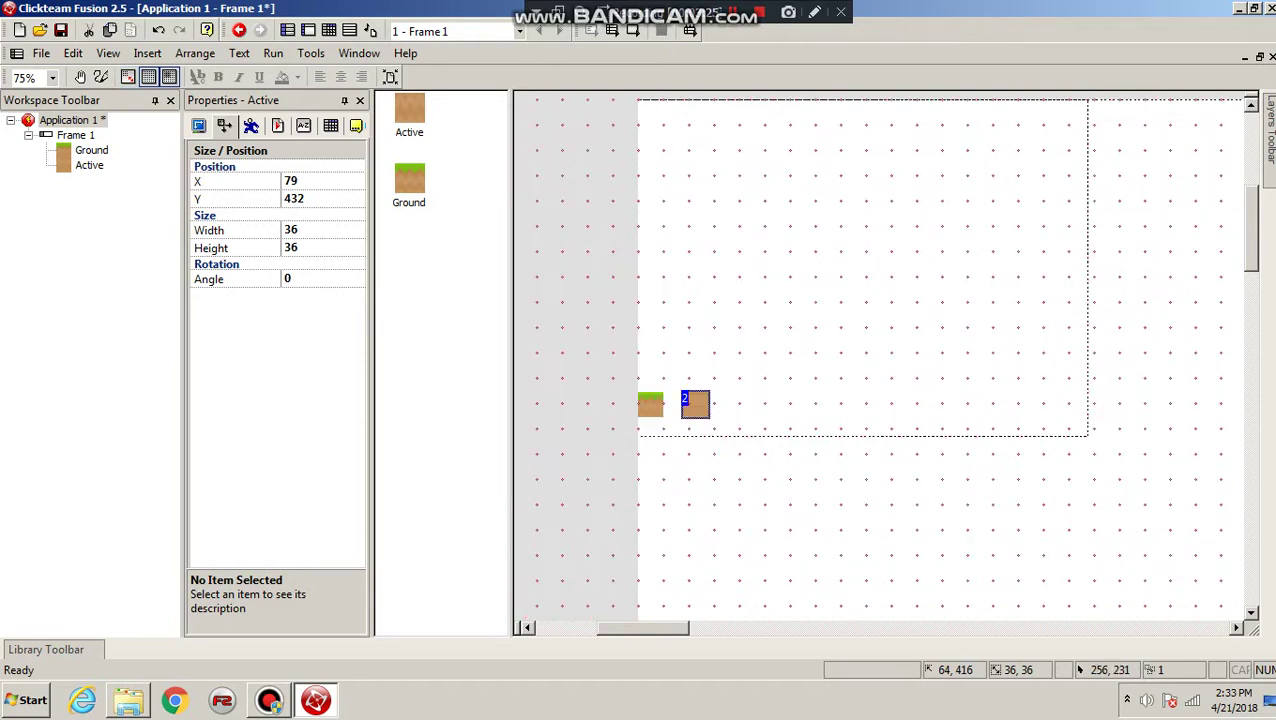
- Realign Ground and the dirt object to the new grid, with Ground at the frame's left edge and one empty cell between them
left_click(815, 263)
left_click(651, 404)
left_click_drag(651, 404, 702, 393)
left_click(698, 404)
left_click(810, 378)
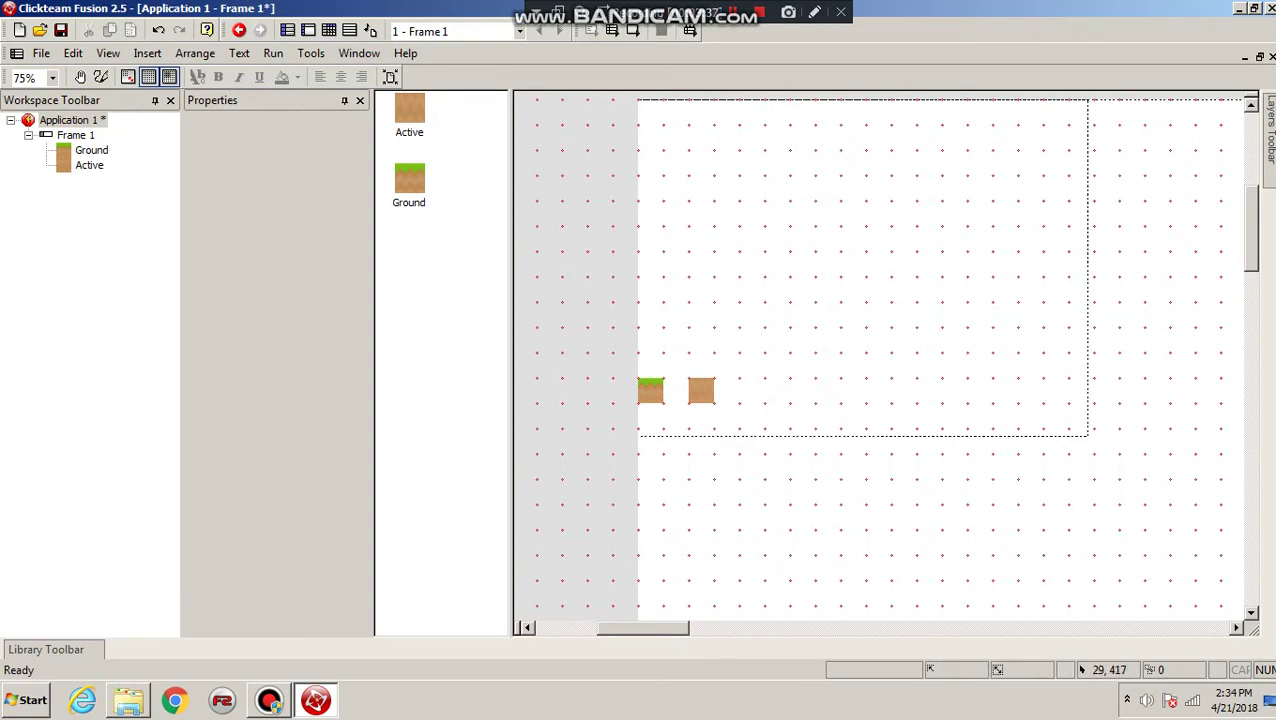
- Move the Ground object up two grid cells along the frame's left edge
scroll(638, 366, "up", 3)
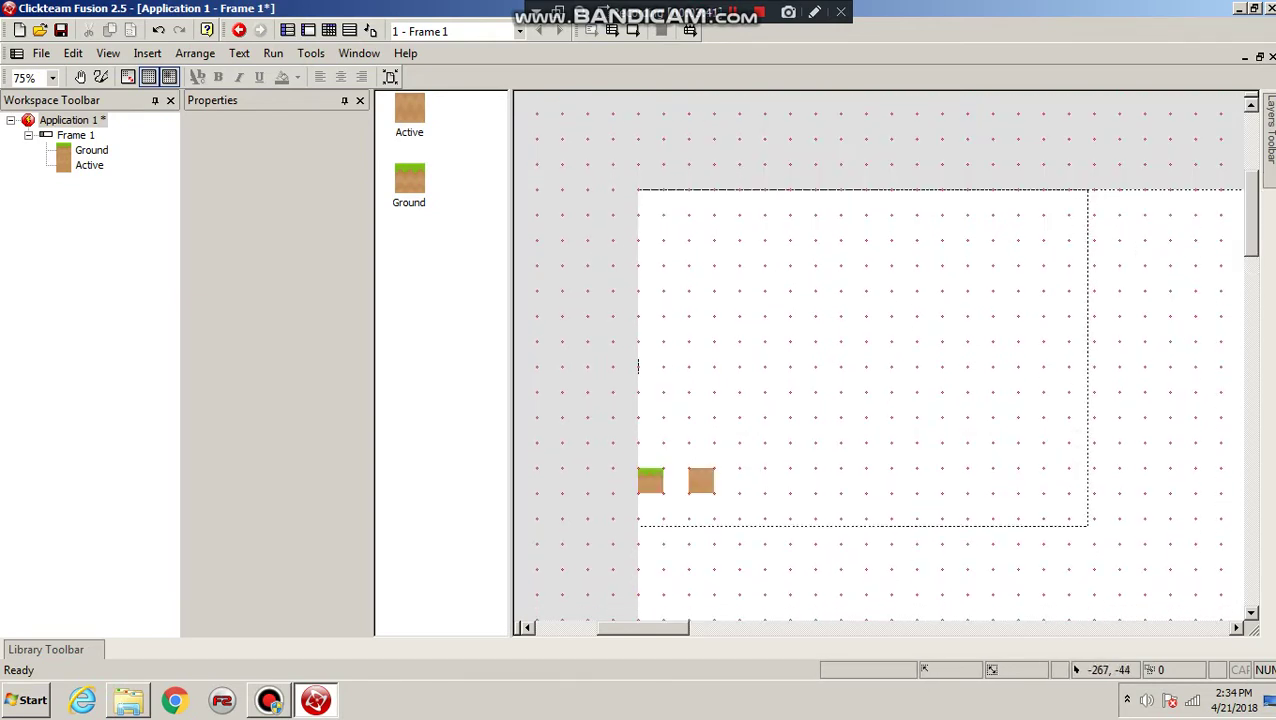
left_click(641, 475)
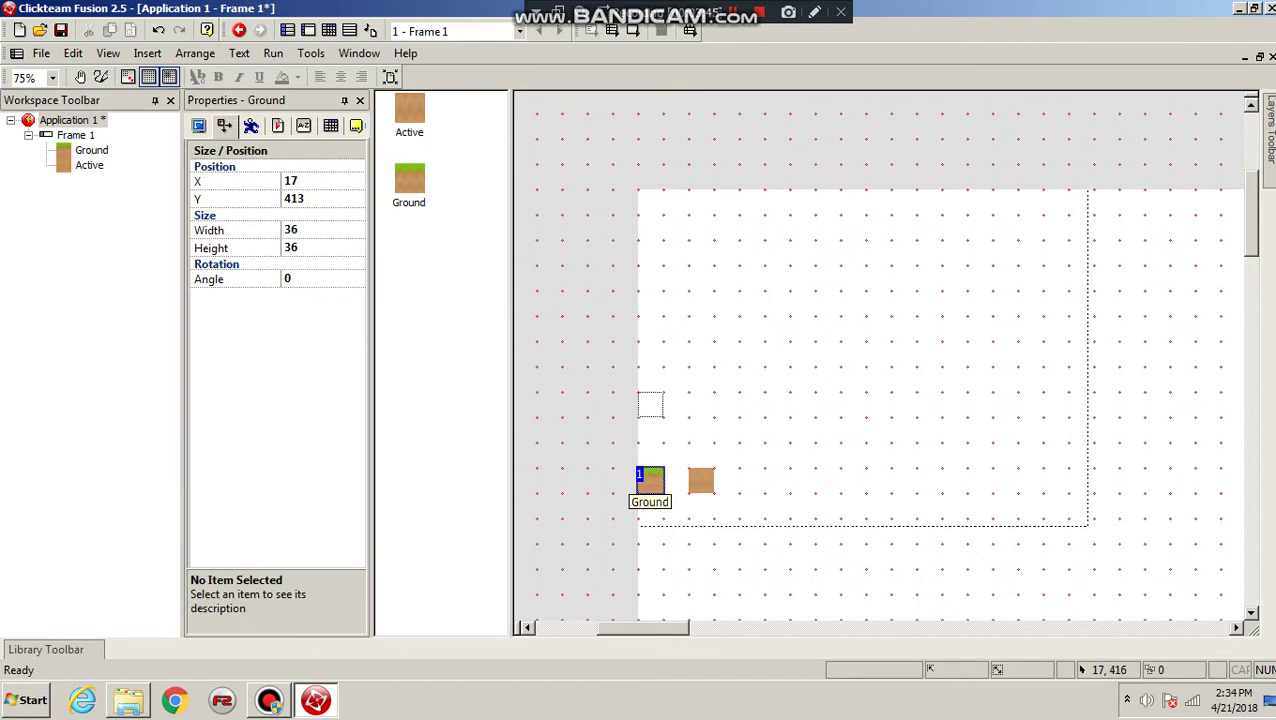
left_click_drag(641, 470, 640, 425)
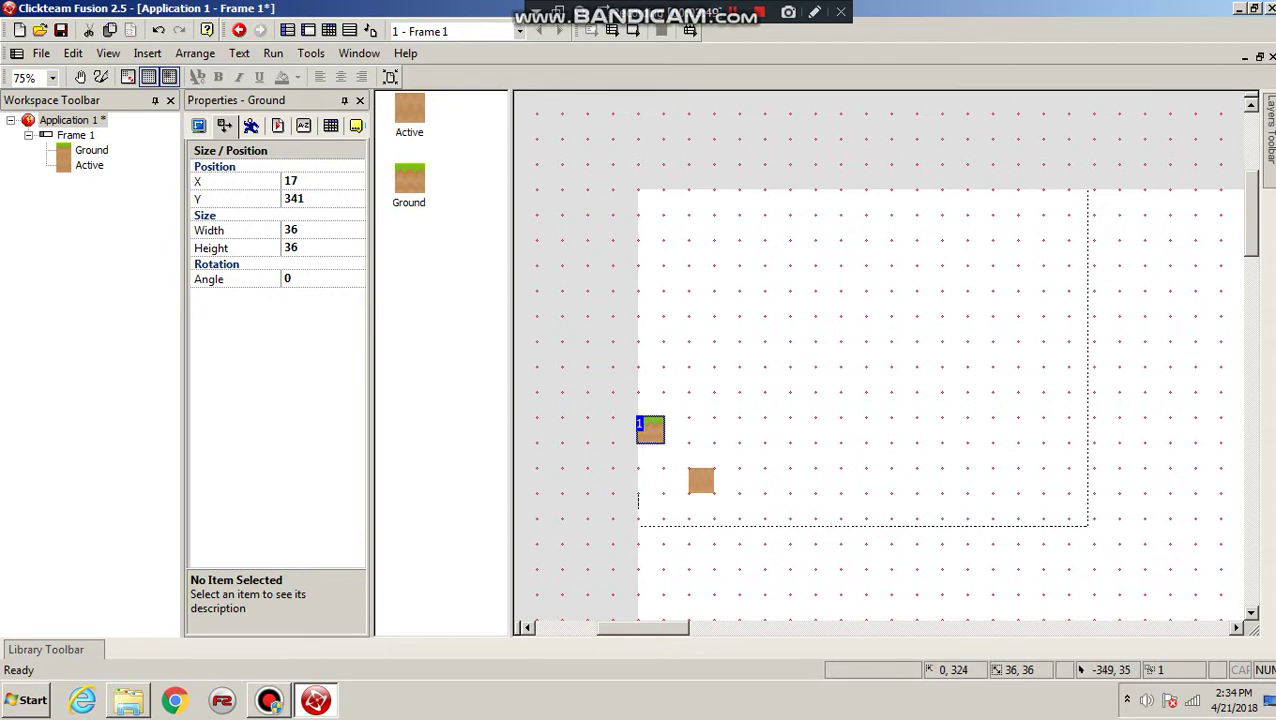
- Place seven more Ground tiles side by side to extend the first one into a row of eight
left_click_drag(409, 180, 701, 303)
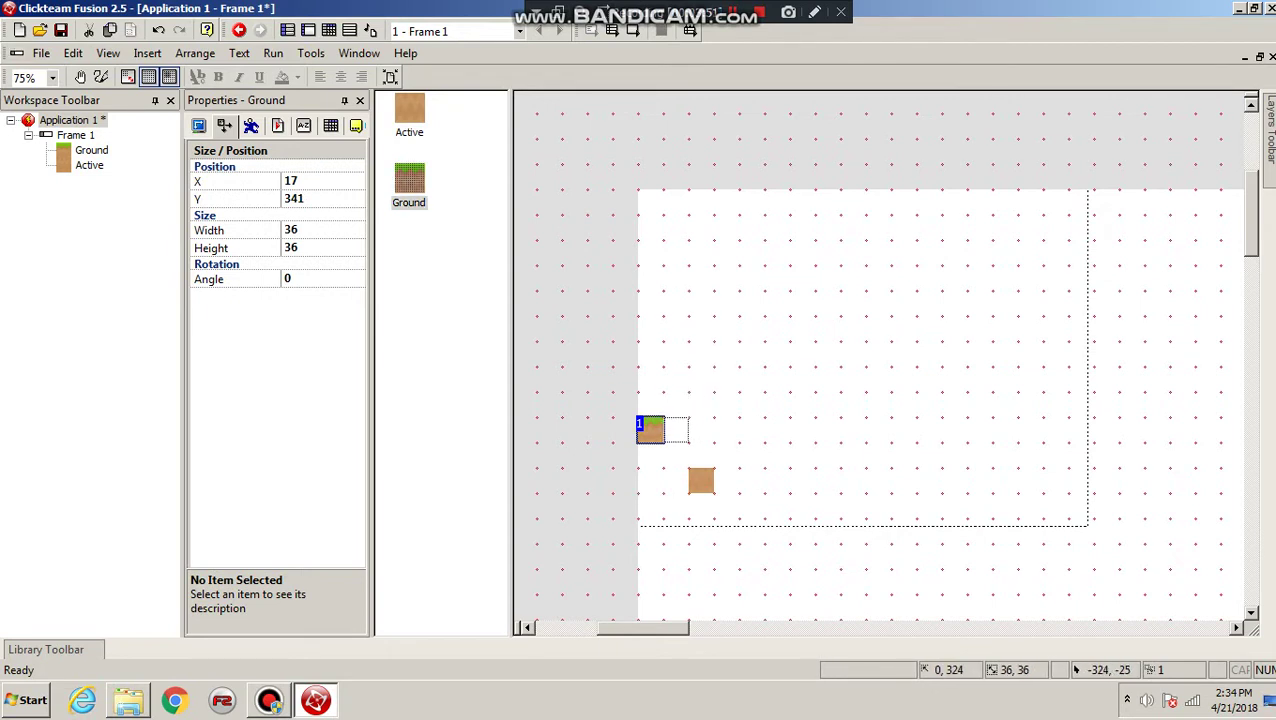
left_click(676, 430)
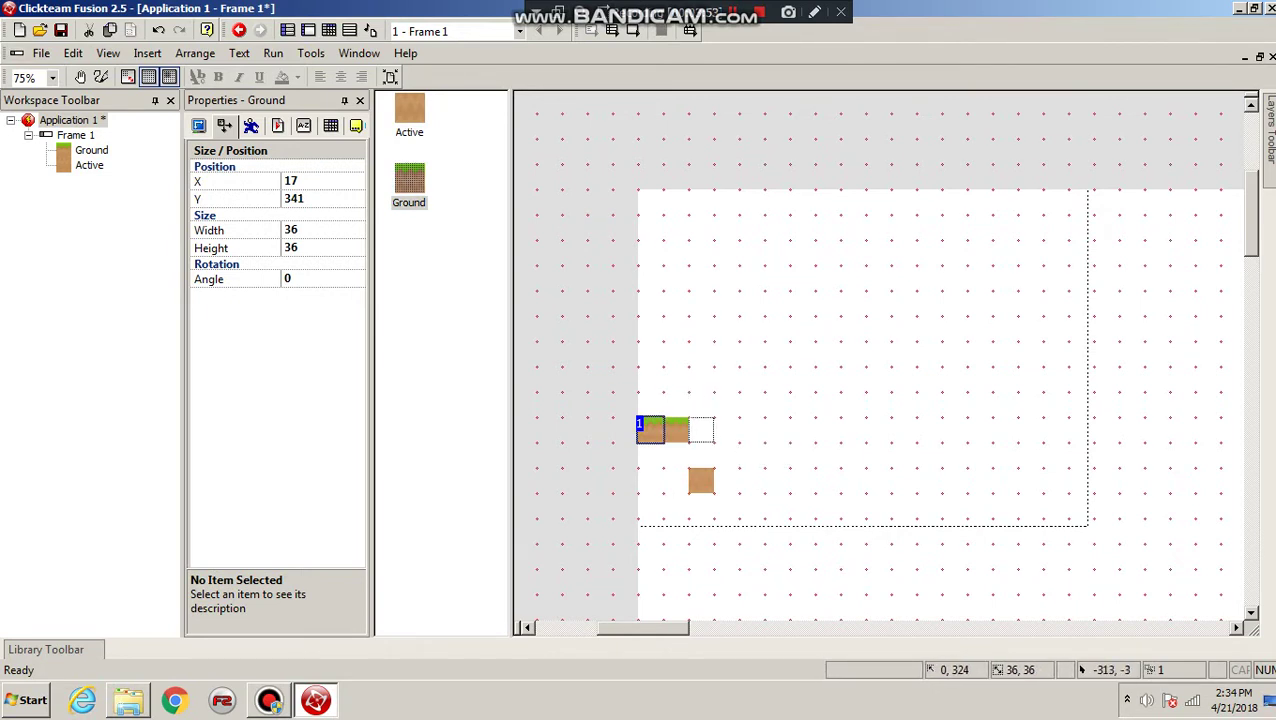
left_click(701, 430)
left_click(726, 430)
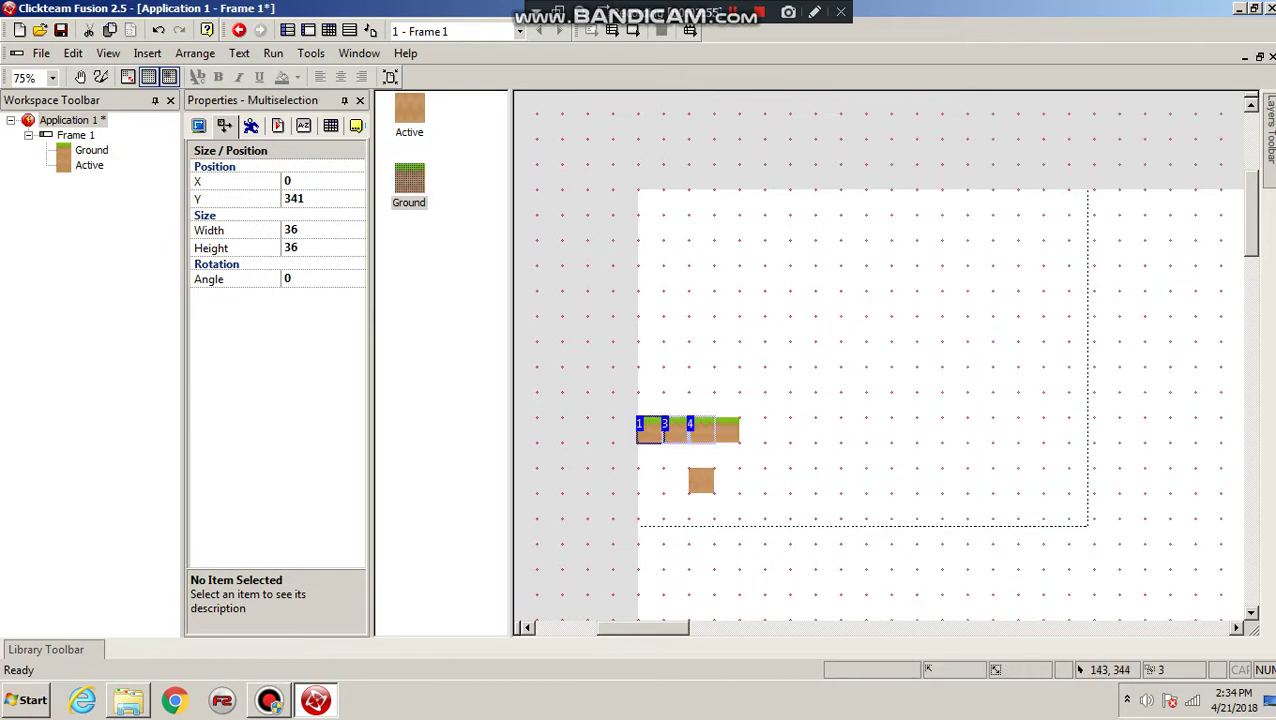
left_click(751, 430)
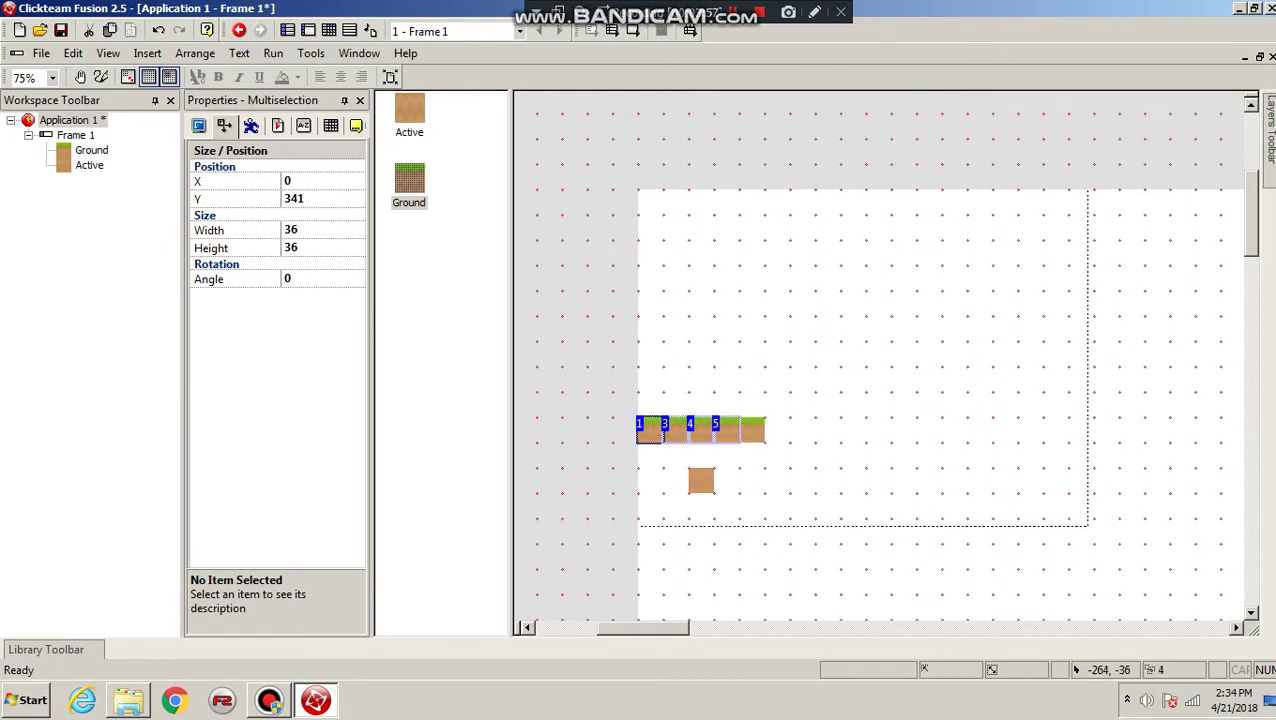
left_click(777, 430)
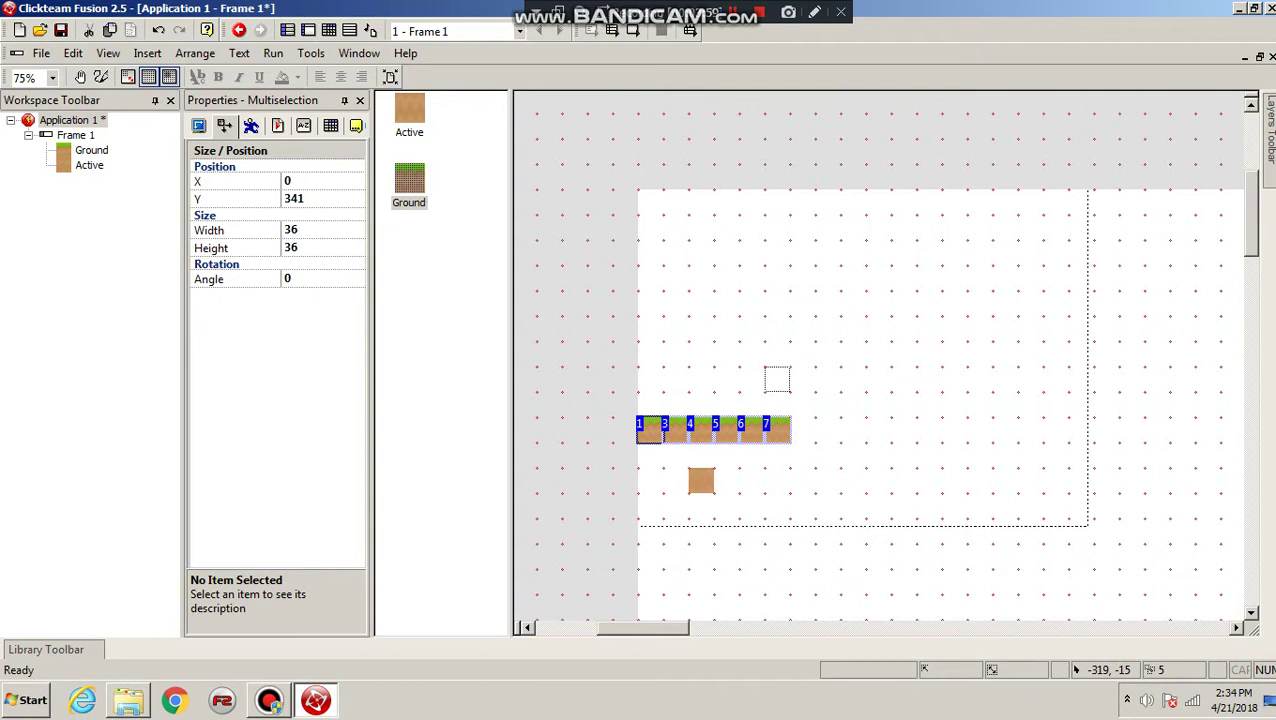
left_click(802, 430)
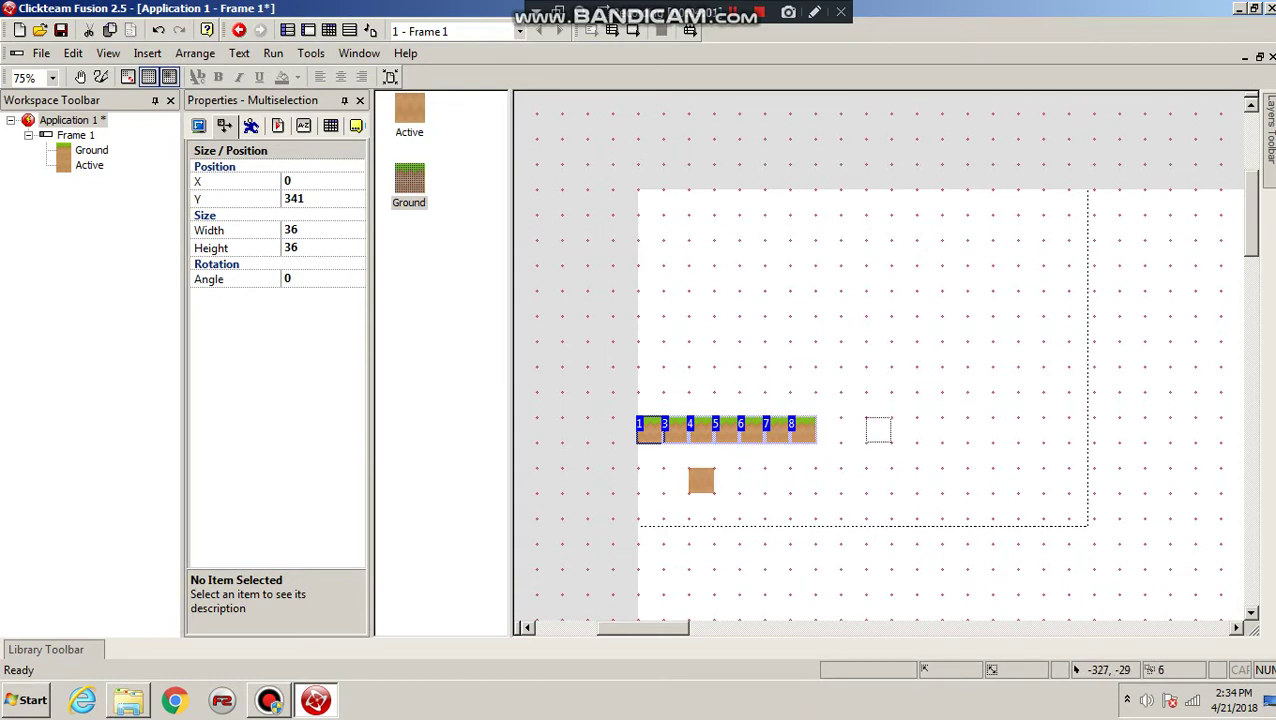
left_click(733, 343)
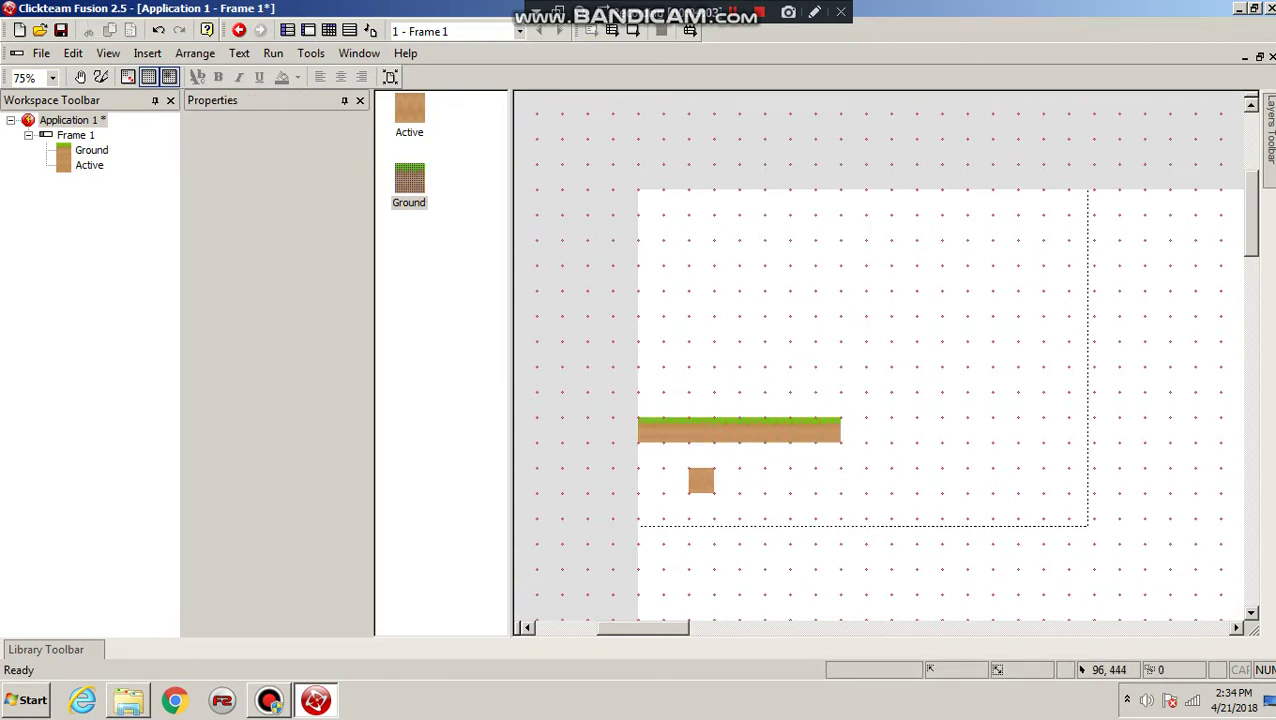
- Move the dirt object directly underneath the first Ground tile at the frame's left edge
left_click(687, 470)
left_click_drag(700, 478, 650, 453)
- Delete the seven added Ground tiles, keeping only the first one with the dirt object below it
left_click(820, 428)
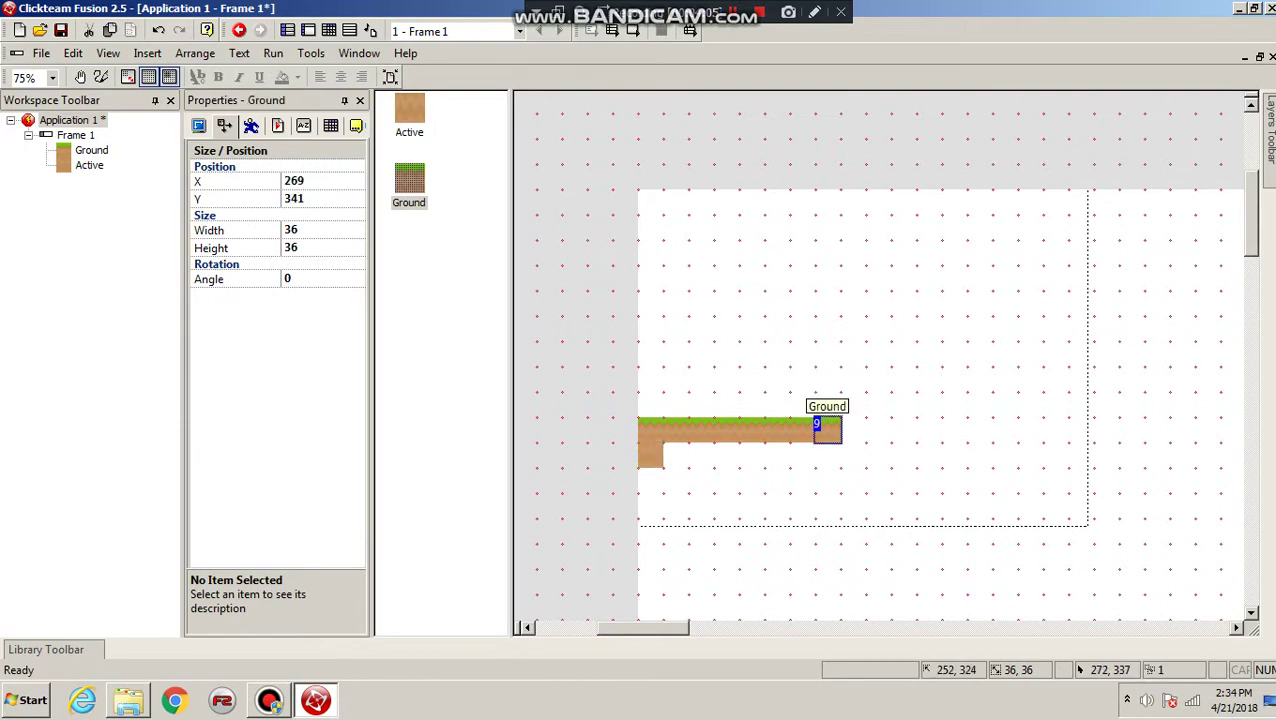
left_click_drag(894, 382, 661, 483)
key("Delete")
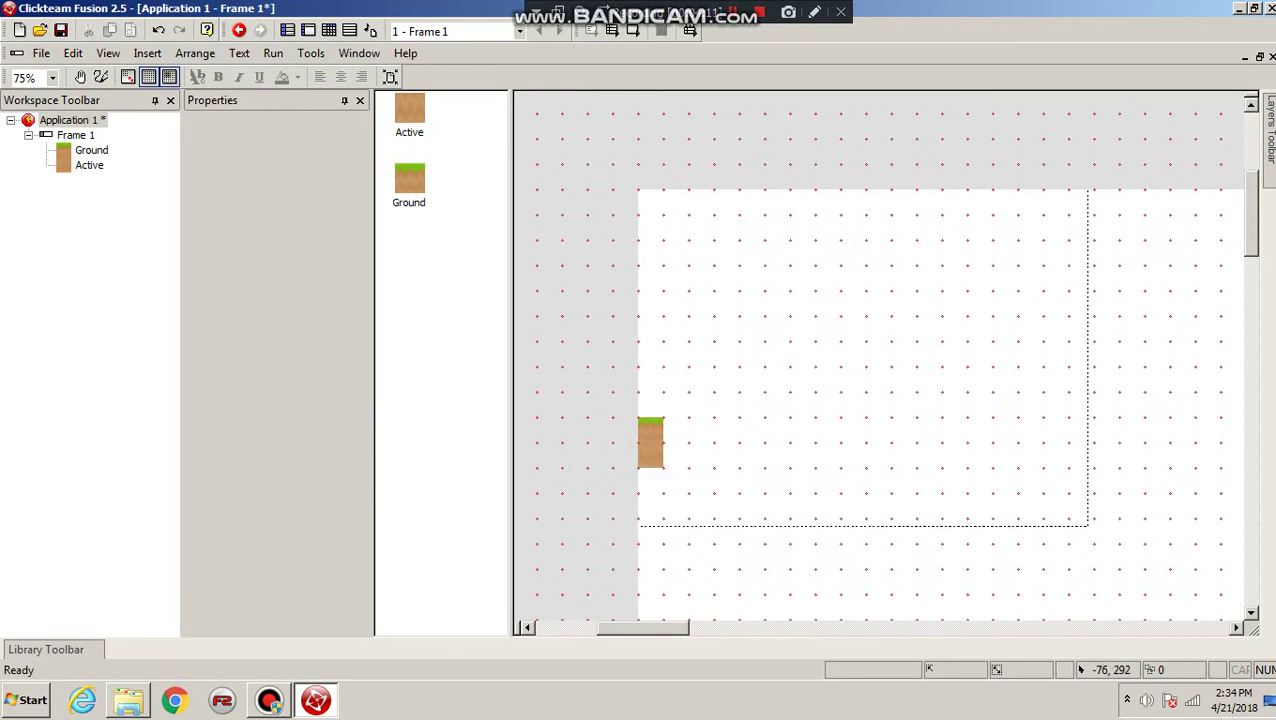
scroll(880, 360, "down", 3)
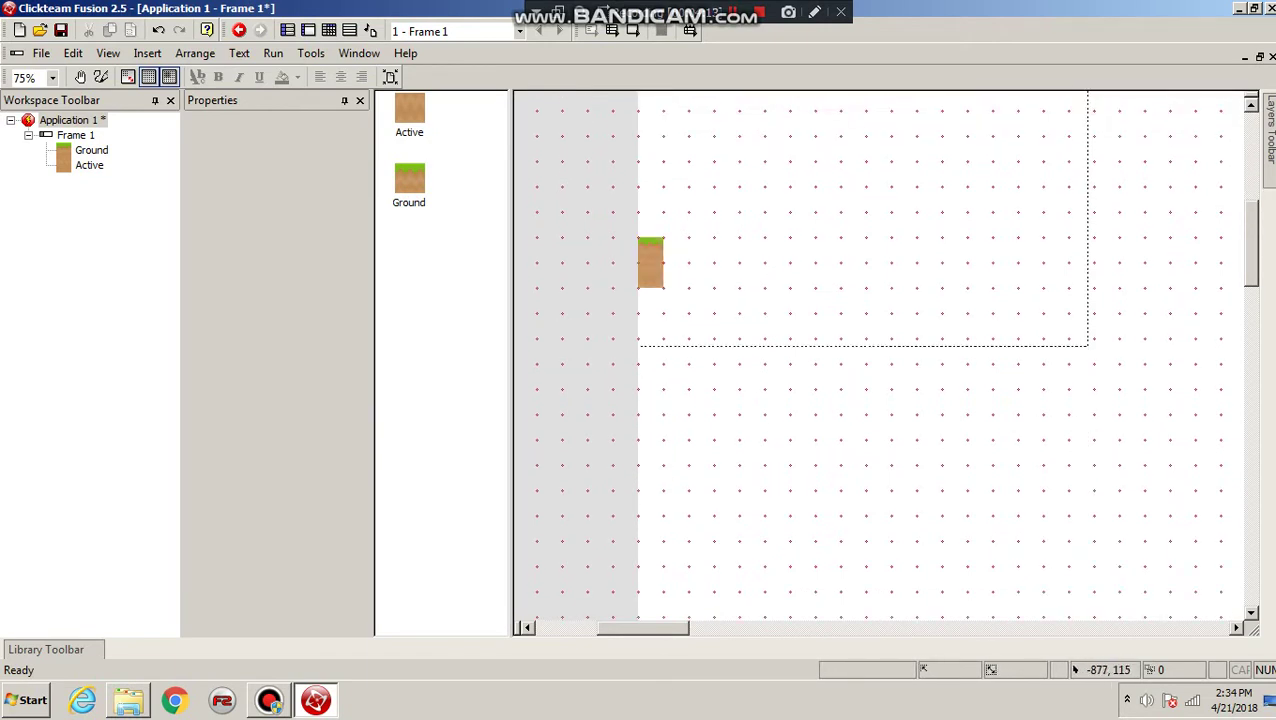
- Place a second Ground tile directly beside the first one at the frame's left edge
left_click(28, 79)
left_click(27, 110)
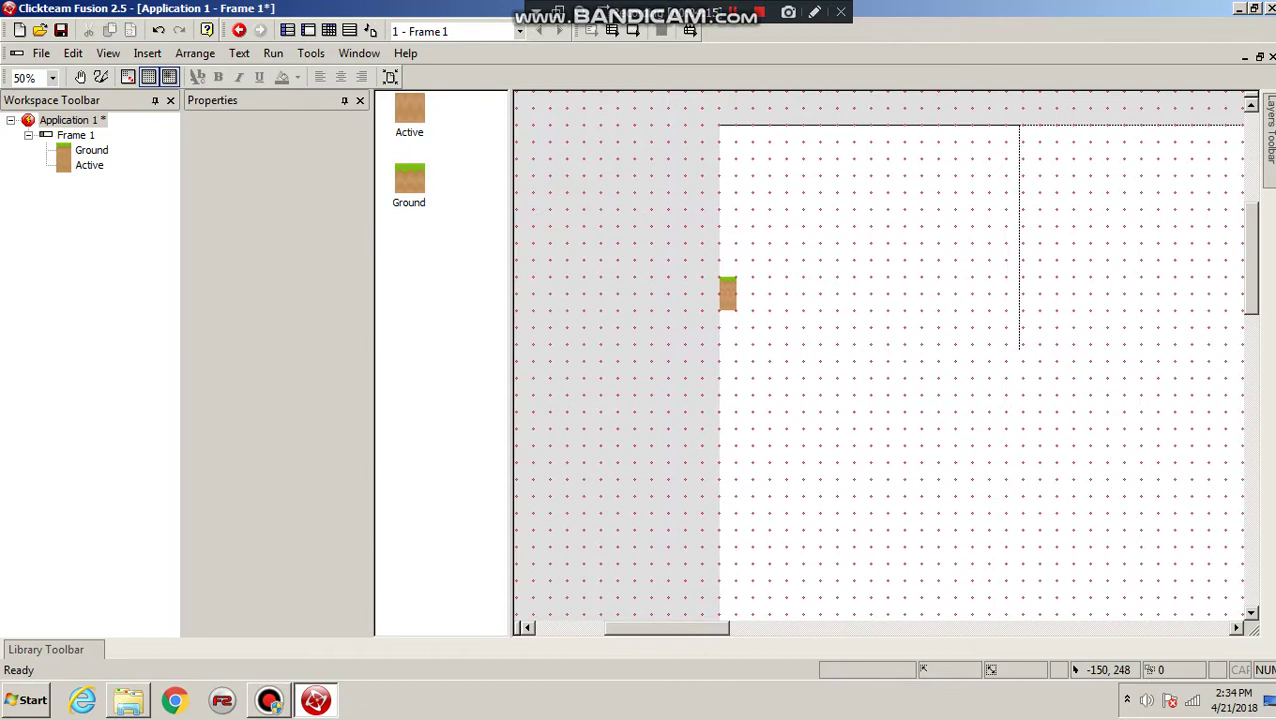
left_click(52, 77)
left_click(30, 95)
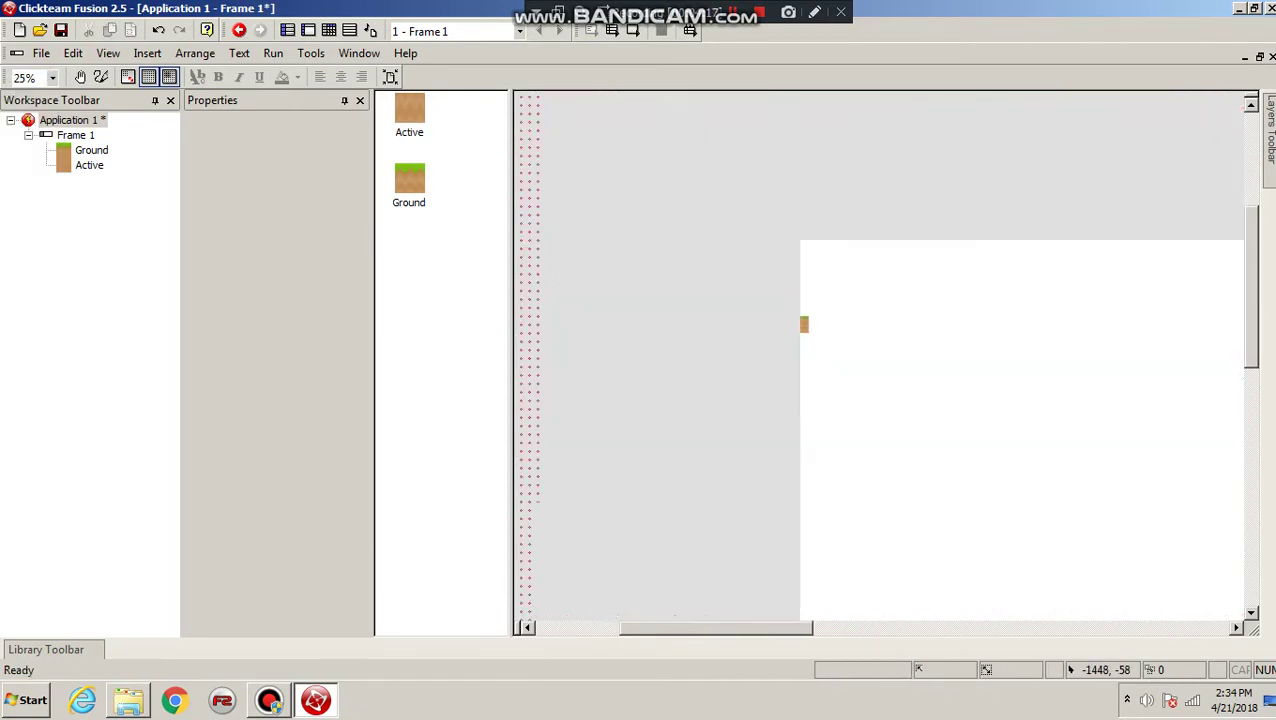
left_click_drag(795, 629, 813, 629)
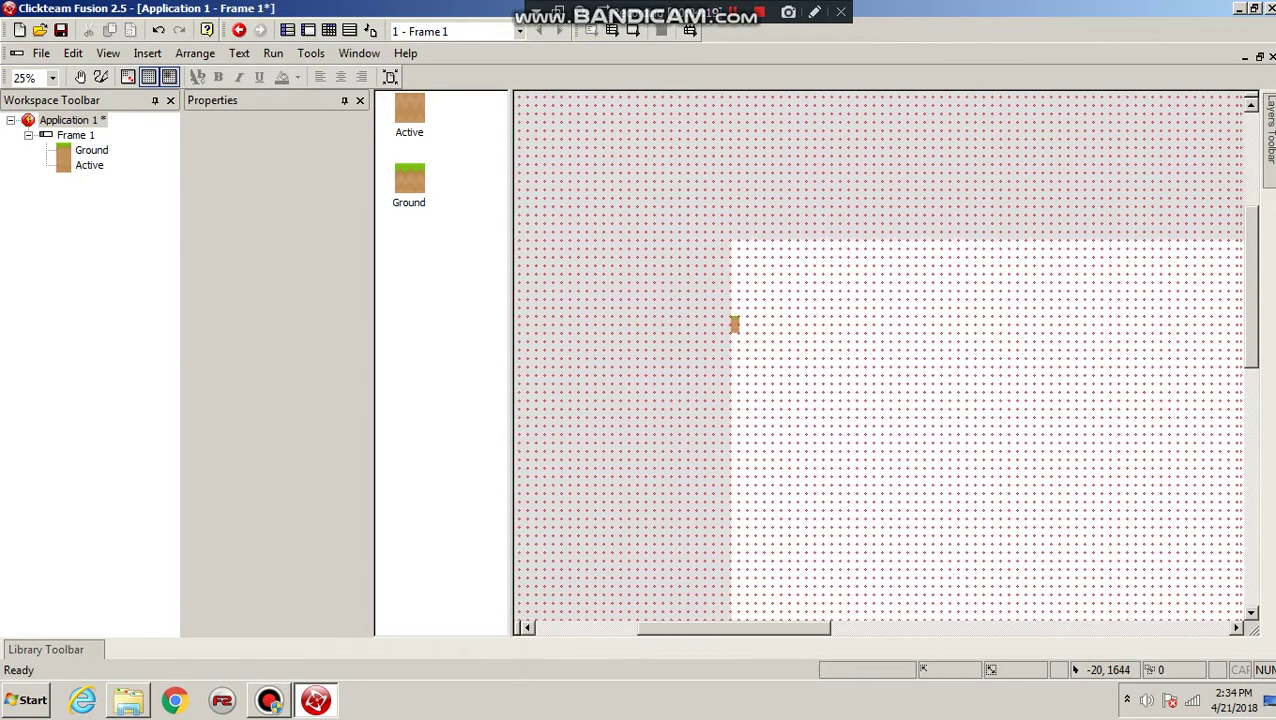
scroll(880, 360, "right", 2)
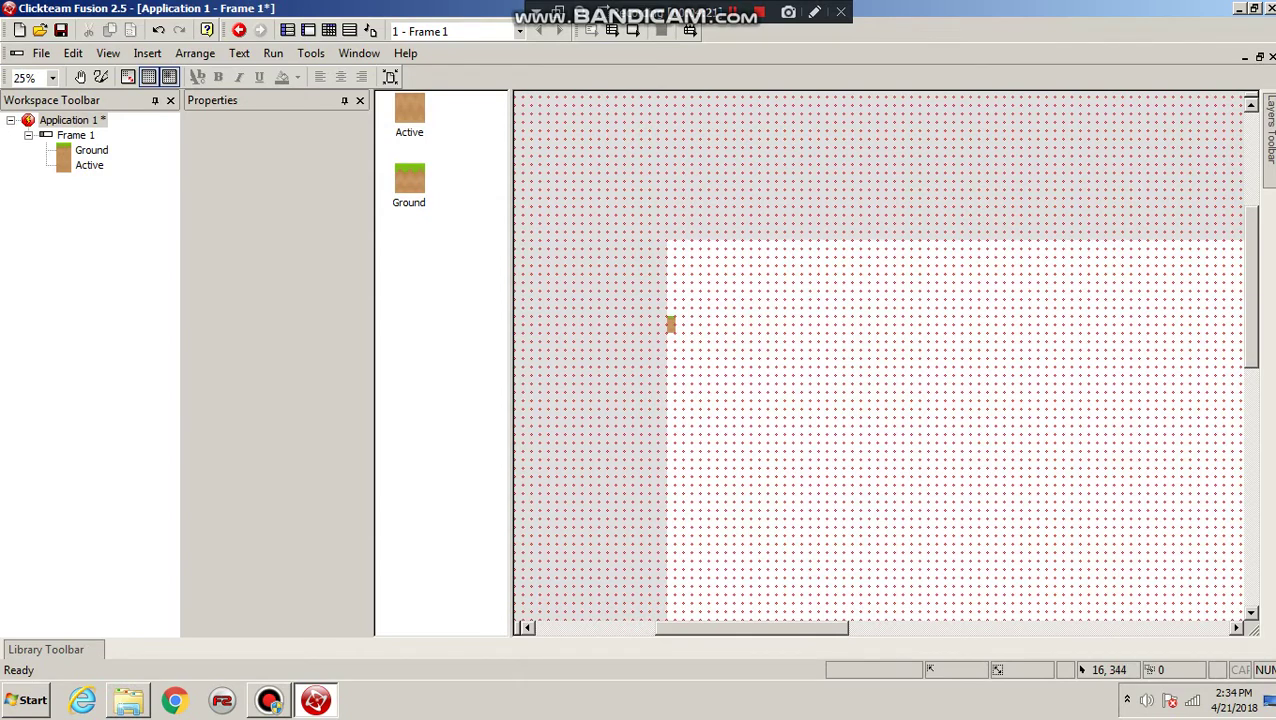
left_click(670, 323)
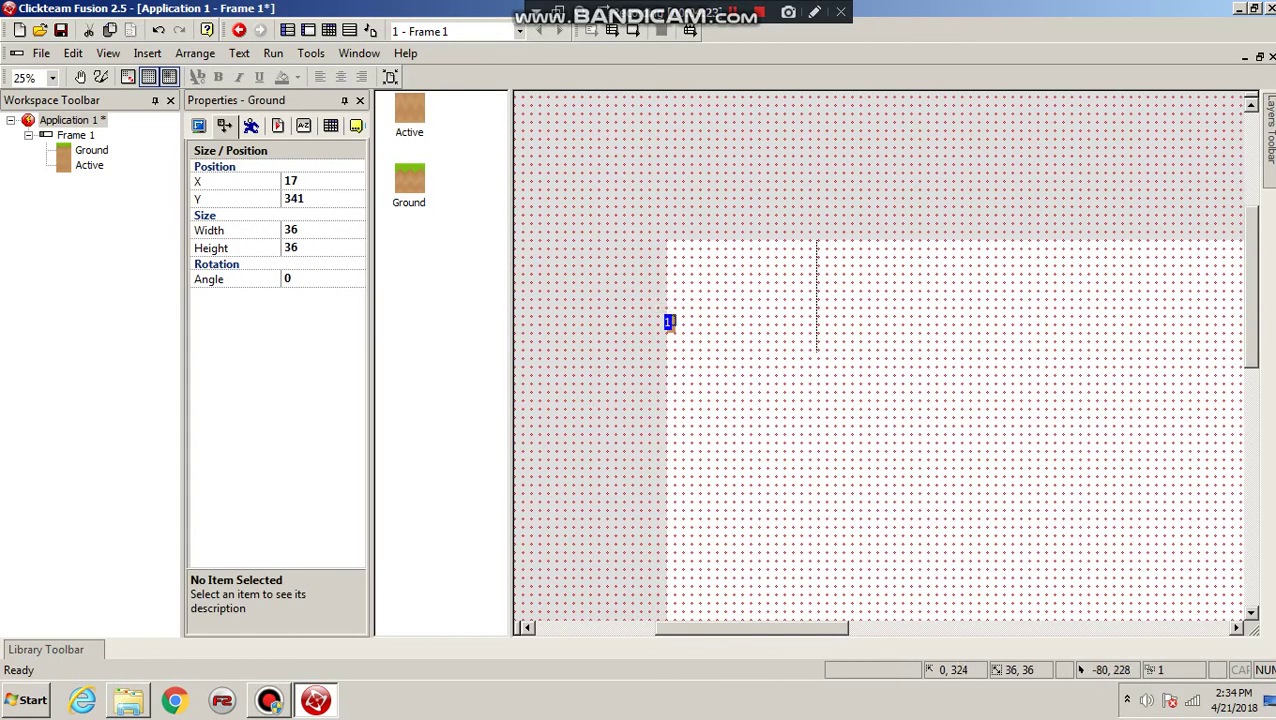
left_click_drag(399, 171, 678, 320)
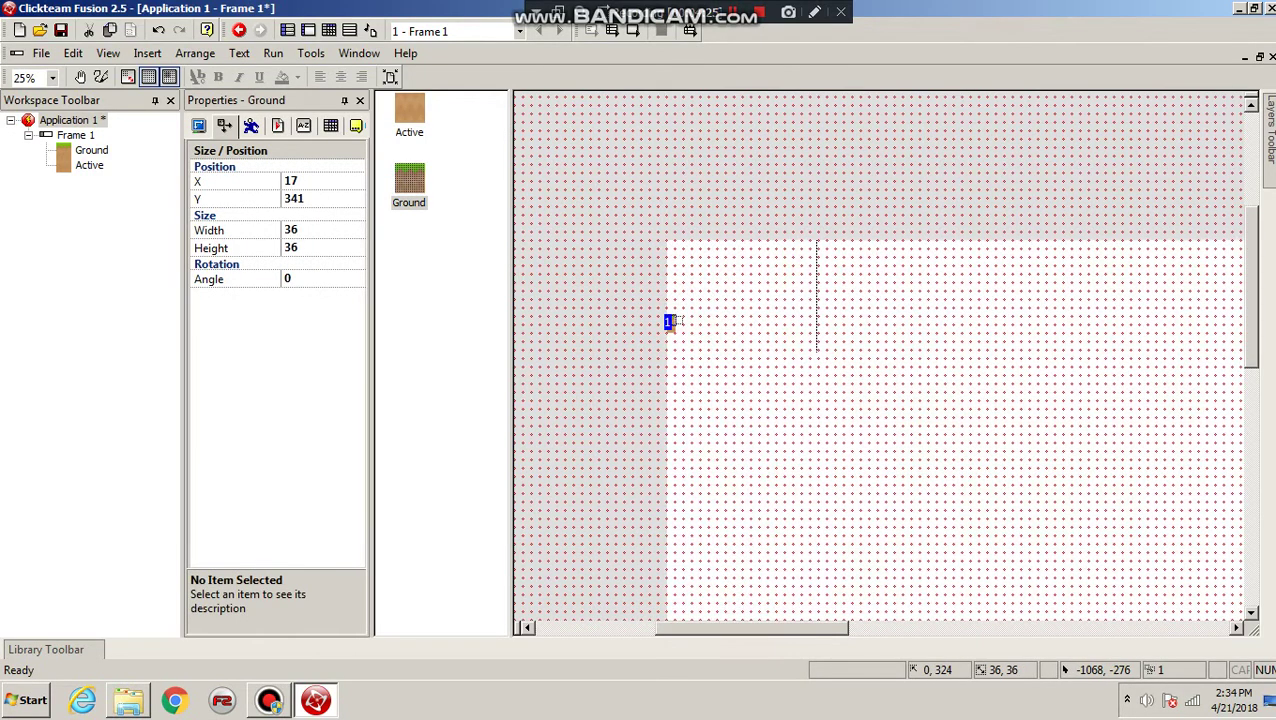
- Turn on Paint mode with the Ground object as the tile to paint, viewing the frame at 50%
mouse_move(722, 628)
left_mouse_down()
mouse_move(748, 628)
mouse_move(700, 628)
mouse_move(747, 628)
left_mouse_up()
left_click(52, 77)
left_click(25, 109)
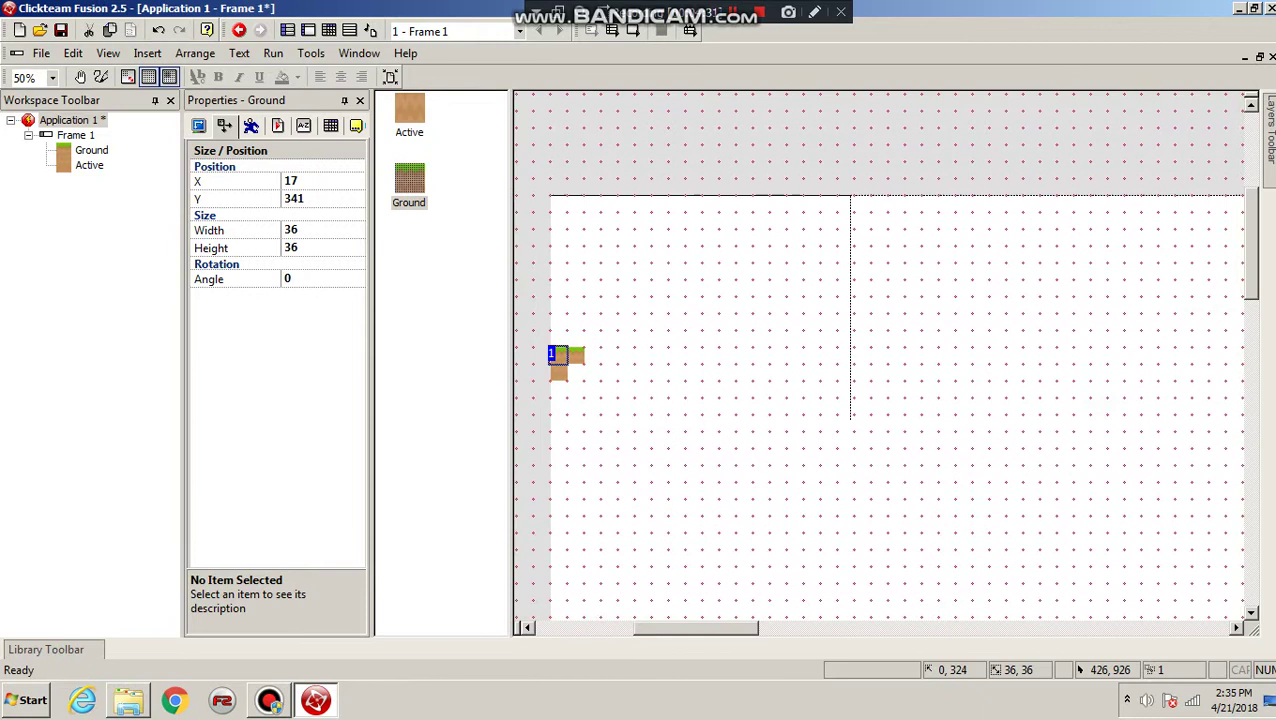
left_click(730, 568)
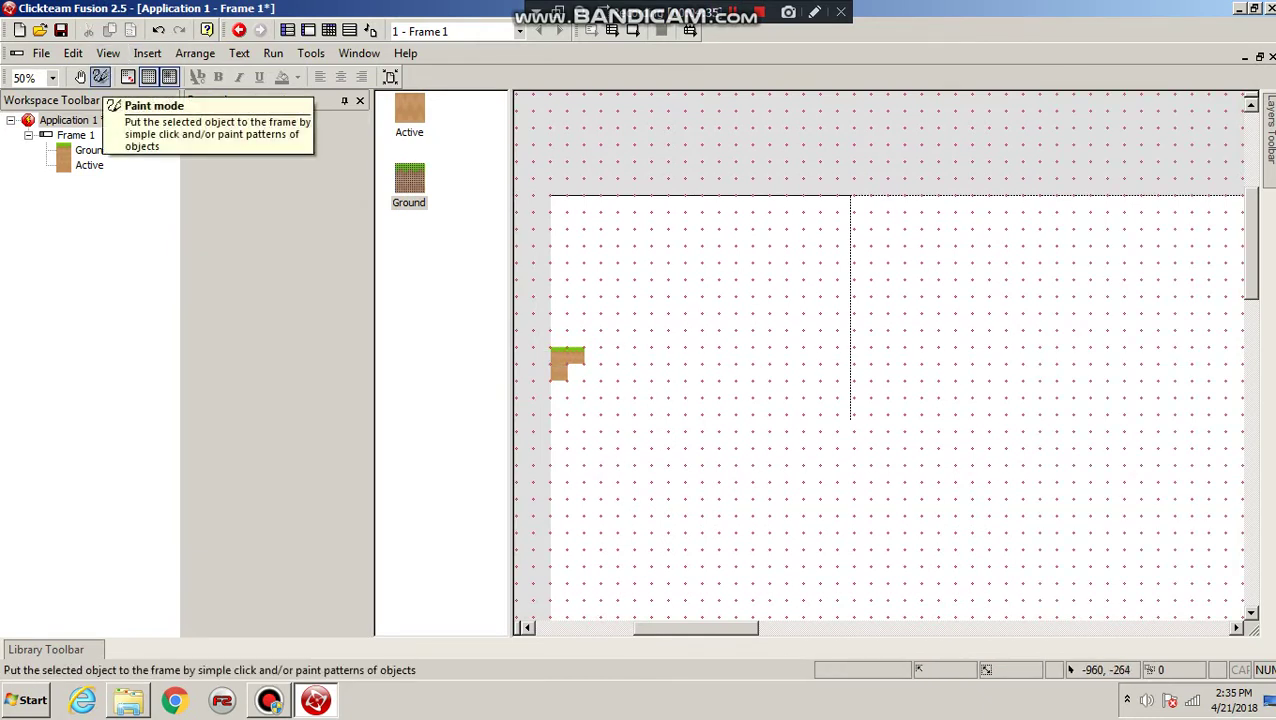
left_click(100, 77)
left_click(409, 182)
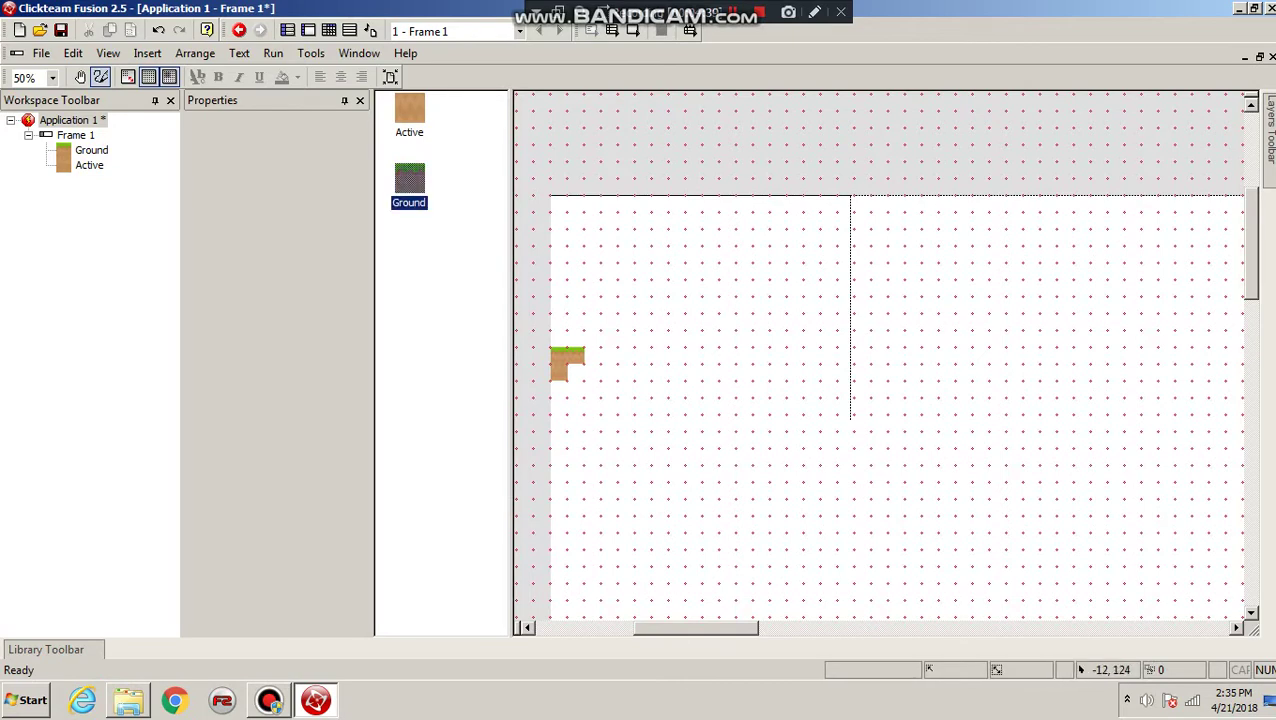
left_click(587, 356)
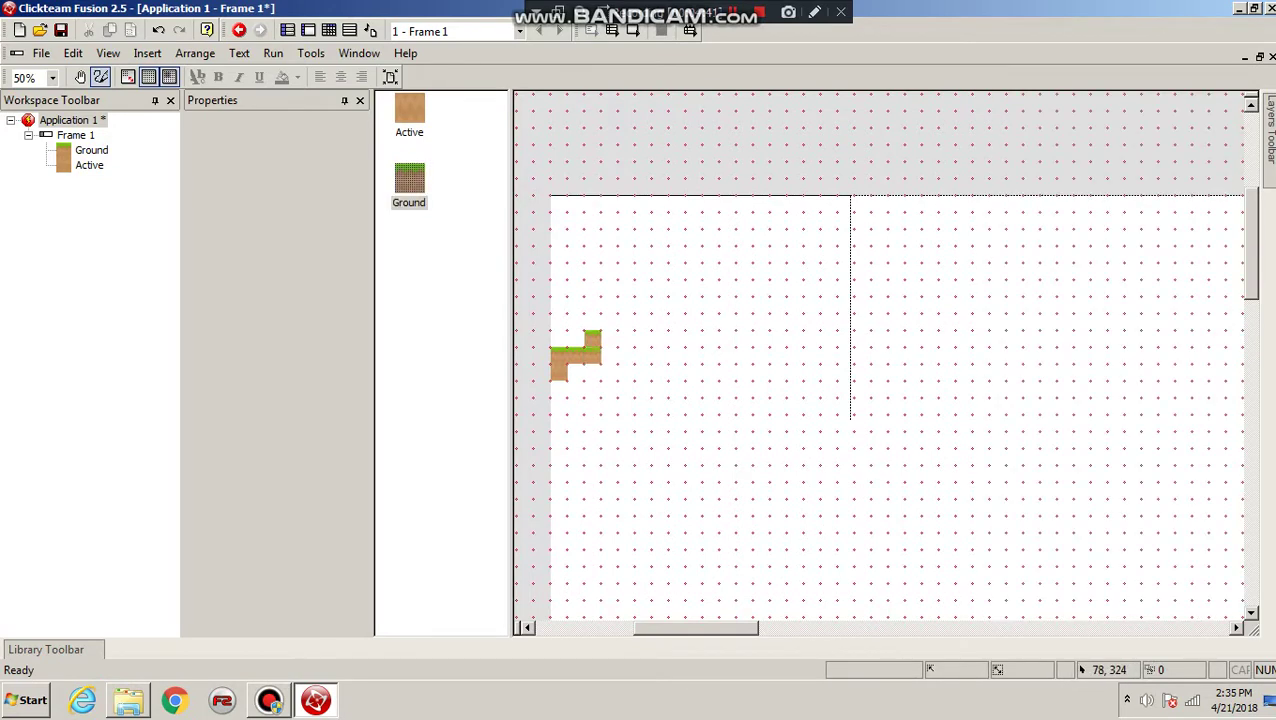
left_click_drag(589, 358, 848, 360)
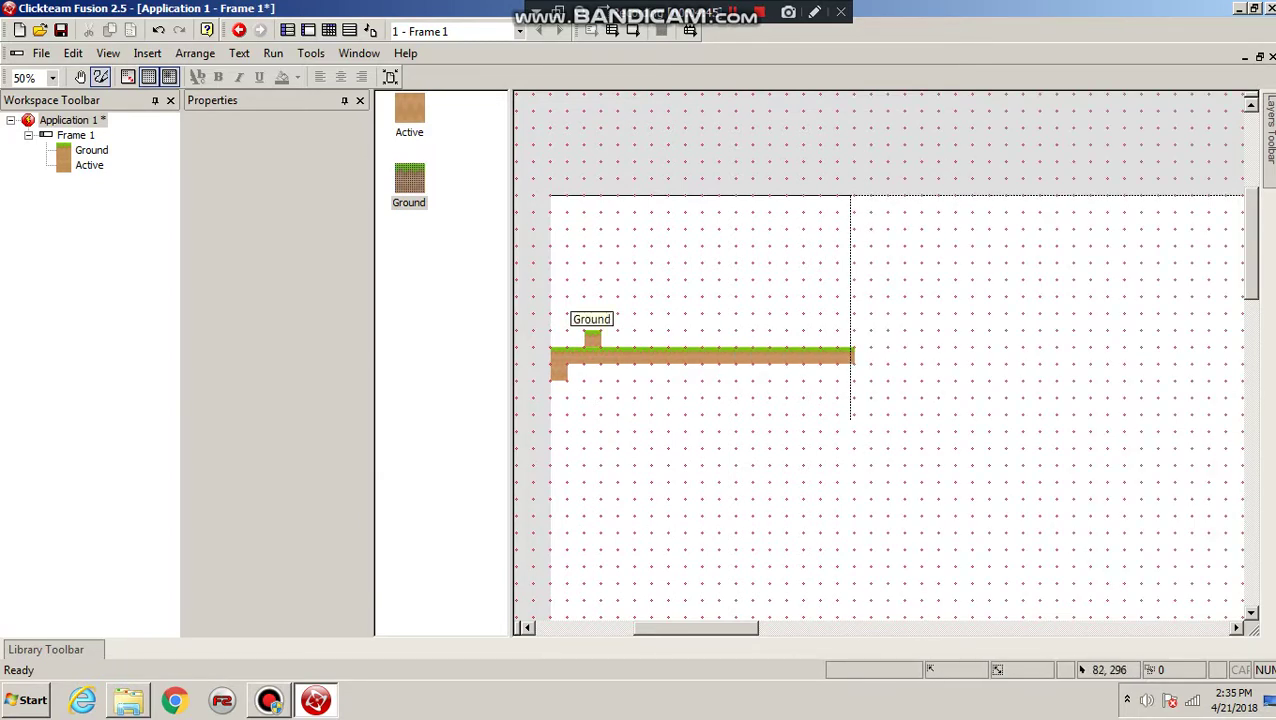
left_click(158, 30)
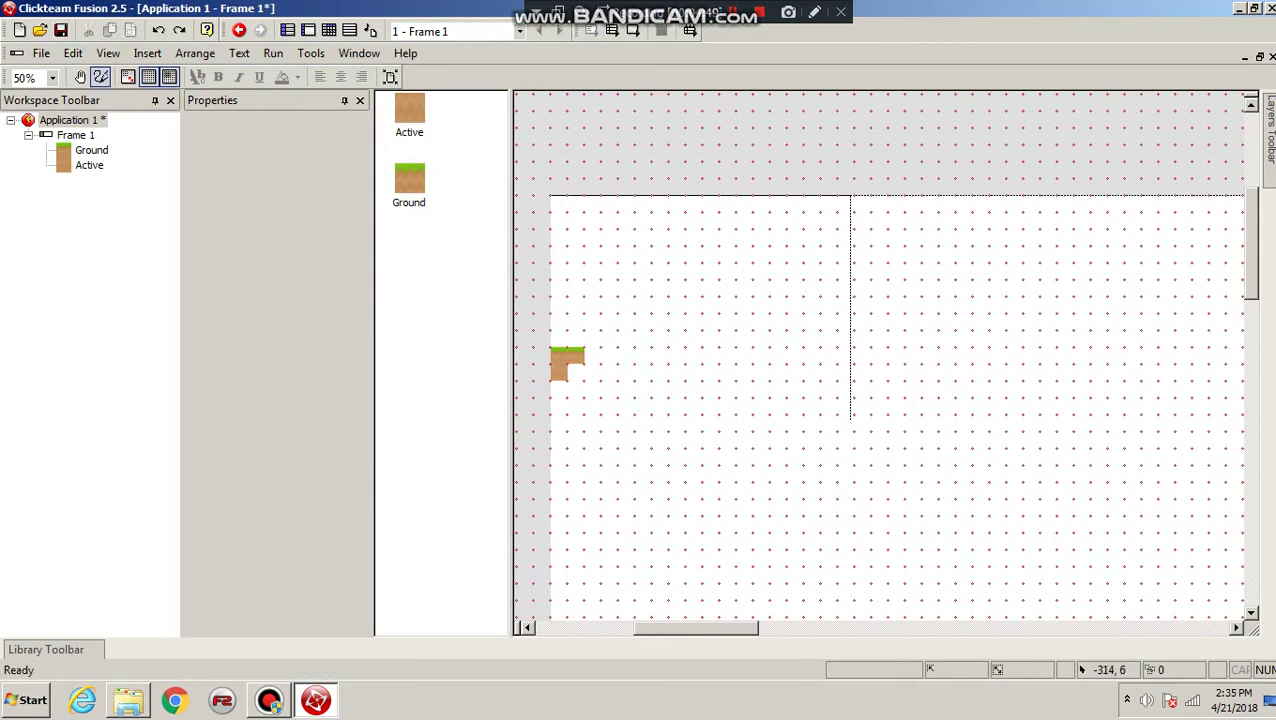
- Paint a continuous row of Ground tiles from the second tile across to the frame's right edge
left_click(409, 181)
left_click_drag(588, 360, 1086, 360)
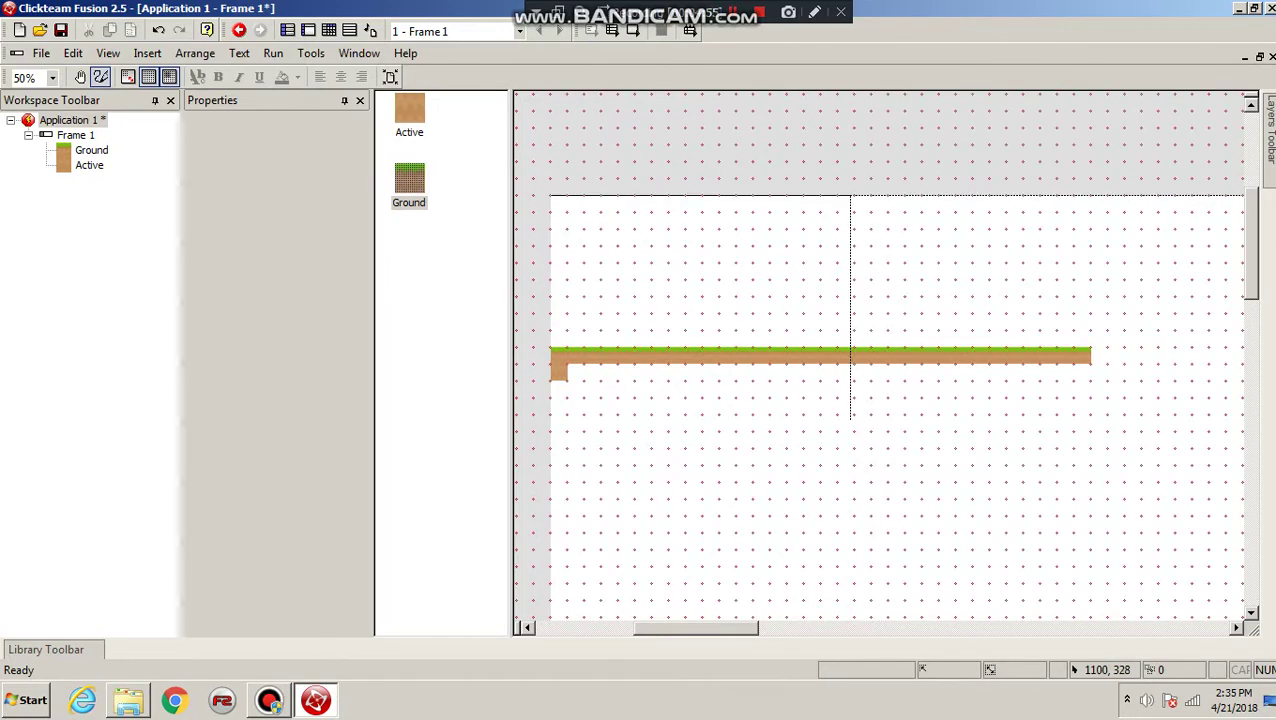
left_click_drag(731, 628, 825, 628)
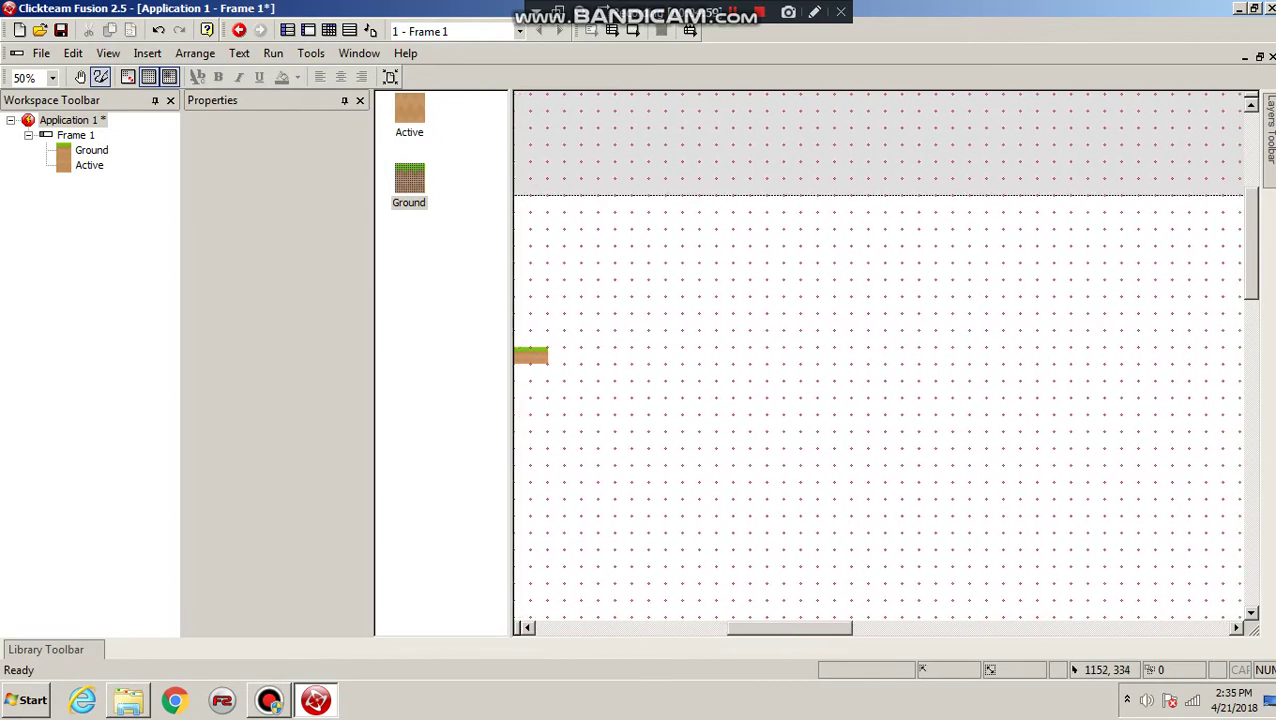
left_click_drag(548, 356, 884, 356)
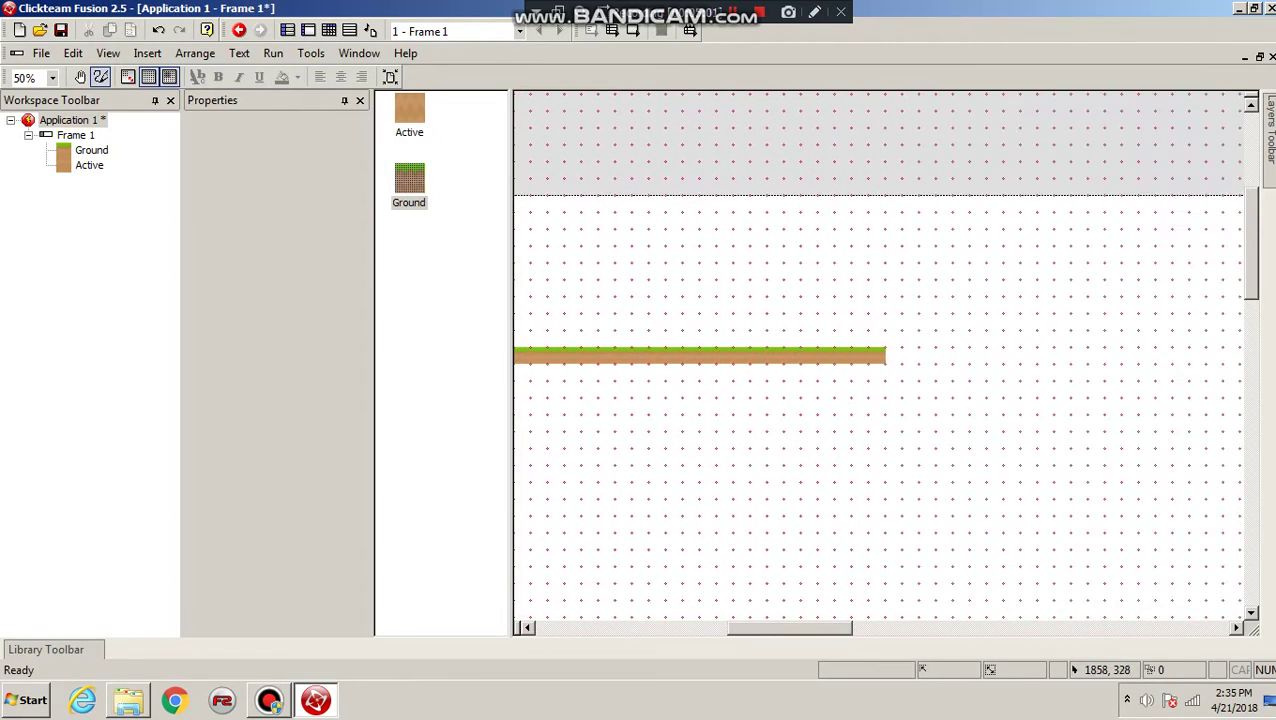
scroll(880, 400, "right", 8)
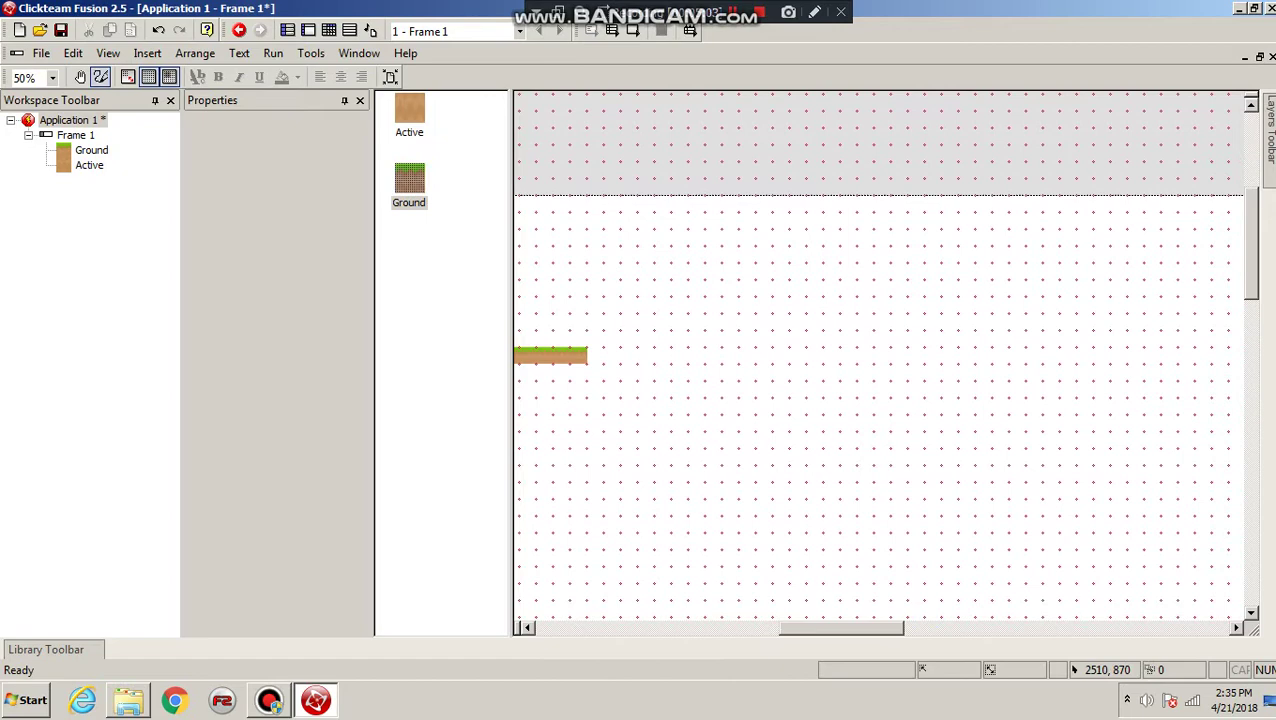
left_click_drag(588, 356, 790, 356)
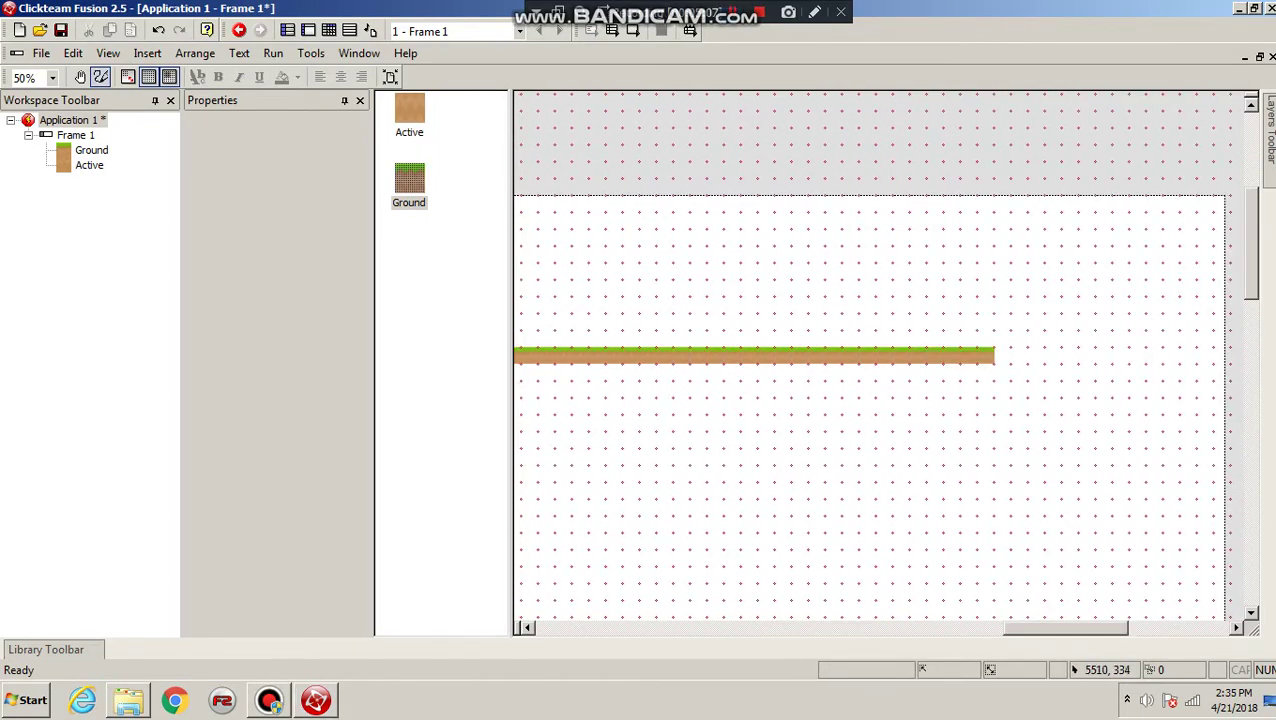
left_click_drag(994, 356, 1212, 356)
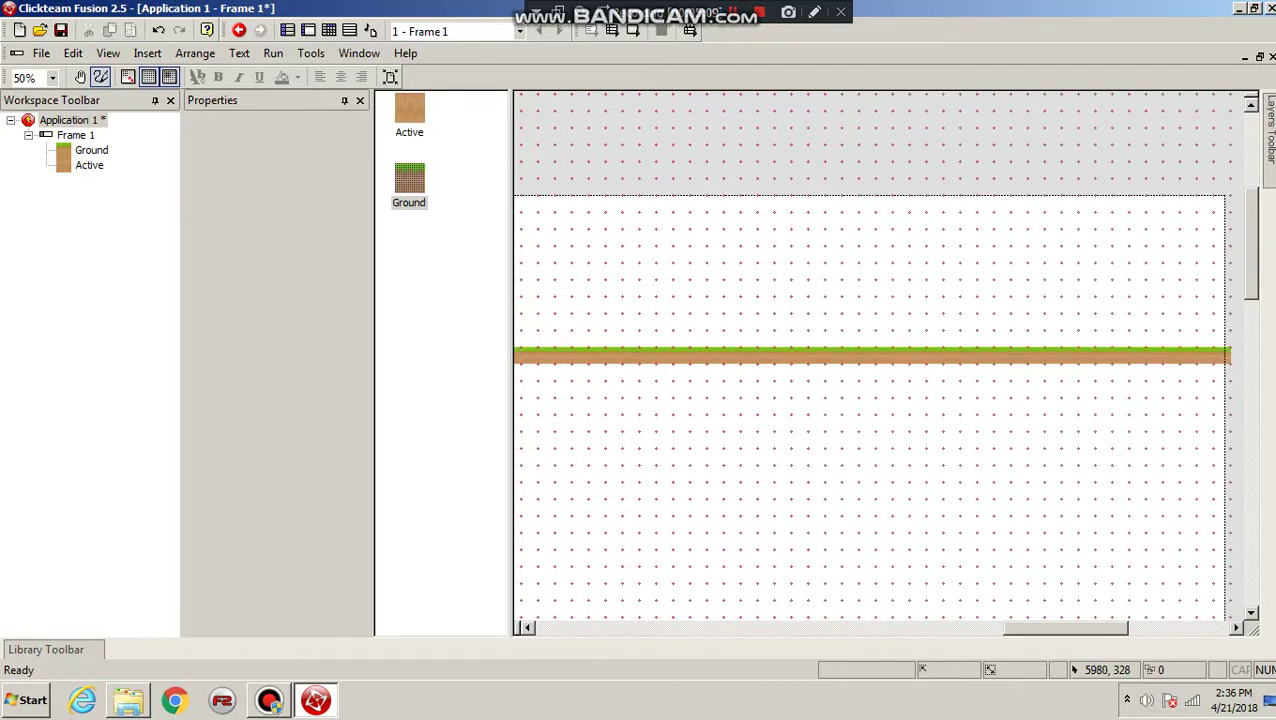
- Paint dirt tiles under the Ground row from the frame's left edge into a solid block 26 tiles wide and 10 high
scroll(880, 400, "left", 10)
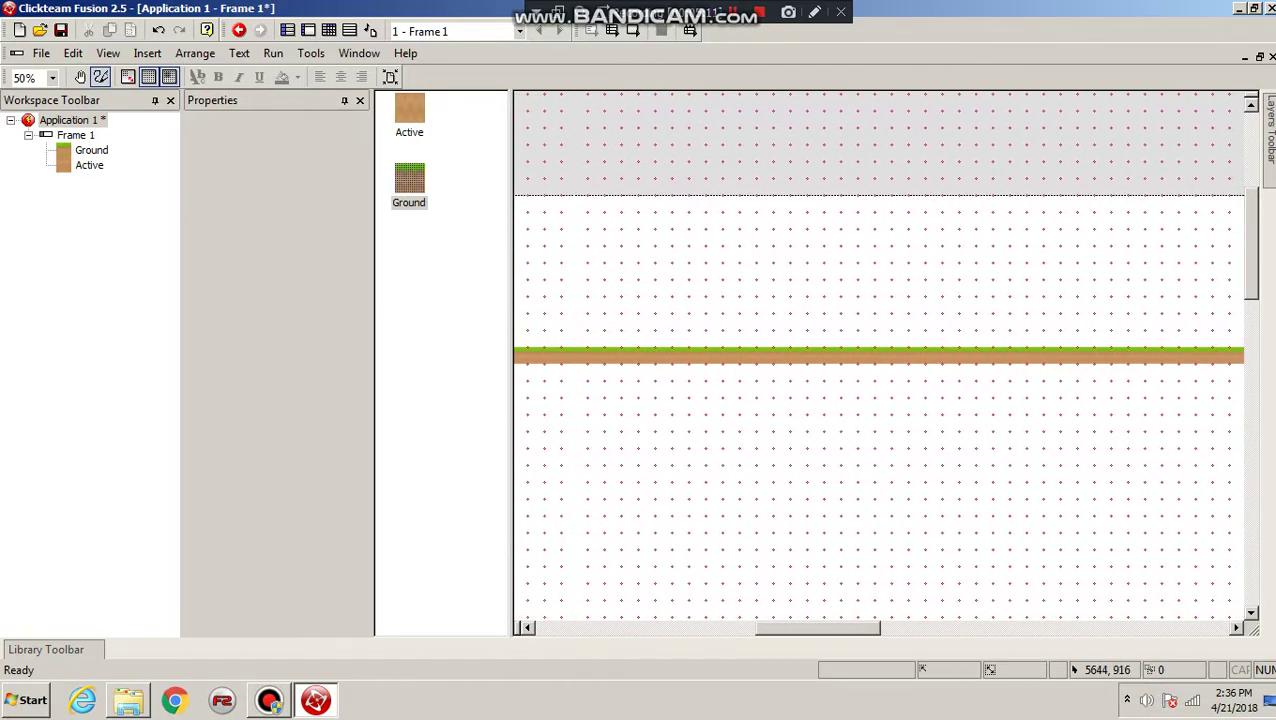
scroll(880, 400, "down", 3)
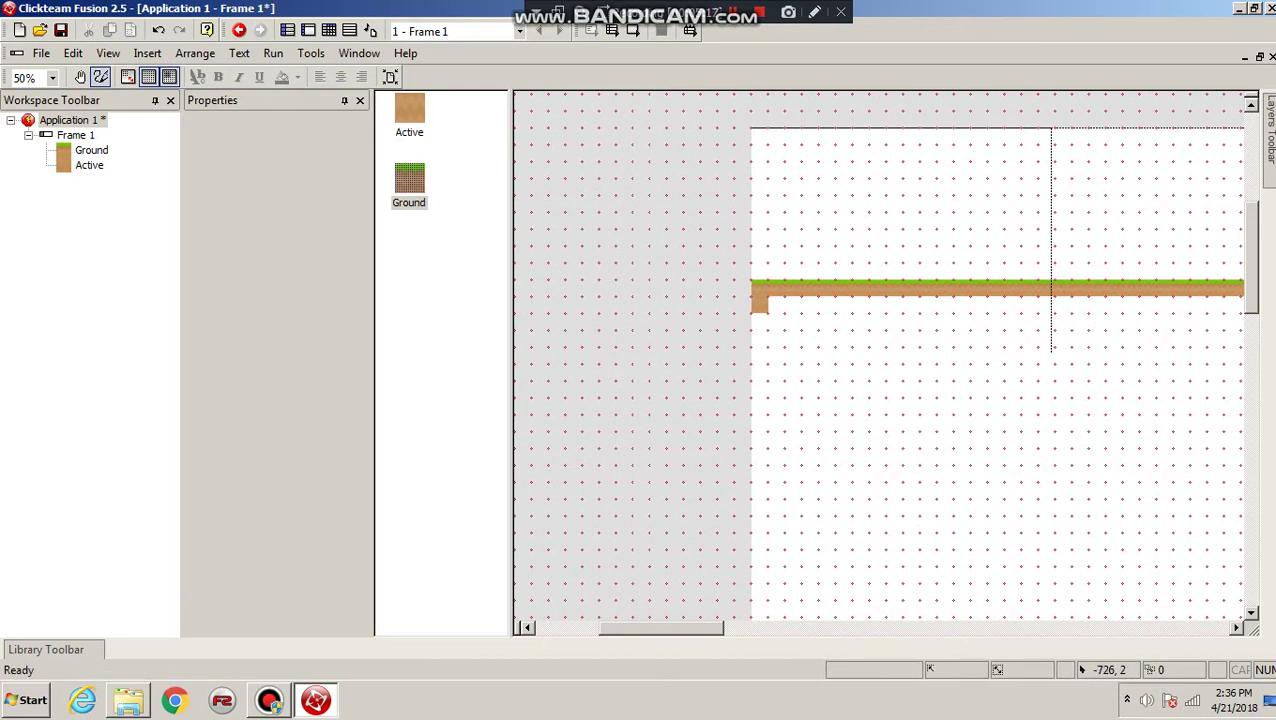
mouse_move(398, 114)
left_mouse_down()
mouse_move(771, 310)
mouse_move(761, 350)
left_mouse_up()
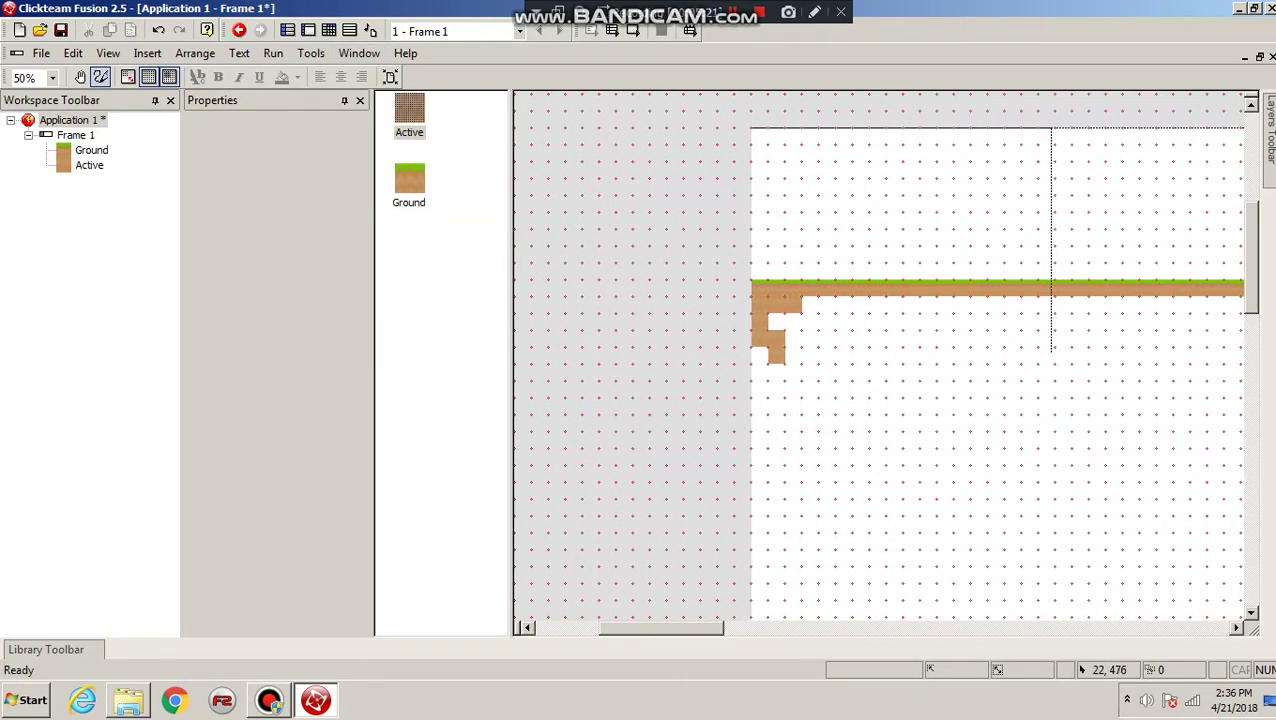
mouse_move(757, 400)
left_mouse_down()
mouse_move(758, 452)
mouse_move(769, 400)
left_mouse_up()
mouse_move(783, 461)
left_mouse_down()
mouse_move(786, 324)
mouse_move(813, 312)
mouse_move(814, 465)
mouse_move(852, 407)
left_mouse_up()
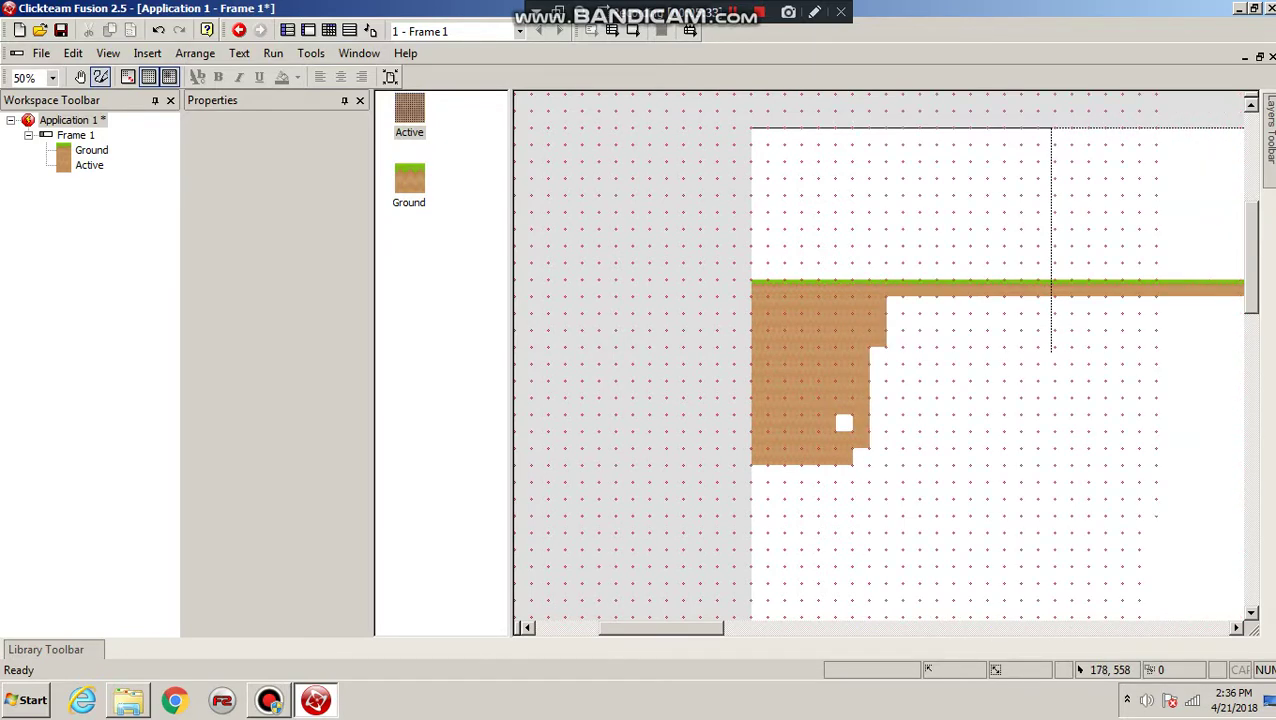
mouse_move(860, 458)
left_mouse_down()
mouse_move(892, 320)
mouse_move(930, 304)
mouse_move(1150, 300)
mouse_move(905, 320)
mouse_move(1170, 320)
mouse_move(1167, 334)
mouse_move(890, 340)
mouse_move(1180, 355)
mouse_move(890, 372)
mouse_move(1140, 392)
left_mouse_up()
mouse_move(885, 405)
left_mouse_down()
mouse_move(1100, 422)
mouse_move(1150, 405)
mouse_move(1135, 390)
left_mouse_up()
mouse_move(939, 443)
left_mouse_down()
mouse_move(890, 440)
mouse_move(907, 472)
mouse_move(1130, 456)
left_mouse_up()
mouse_move(902, 464)
left_mouse_down()
mouse_move(1054, 440)
mouse_move(1129, 451)
left_mouse_up()
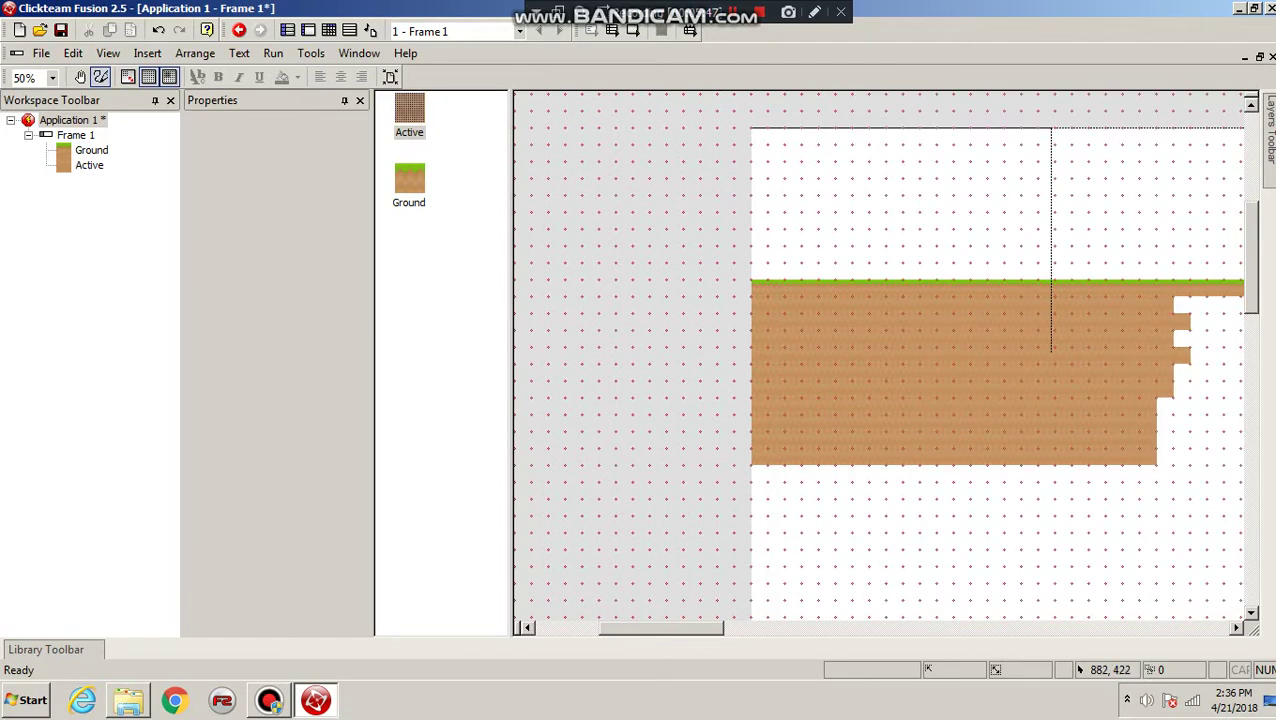
left_click_drag(1177, 392, 1179, 440)
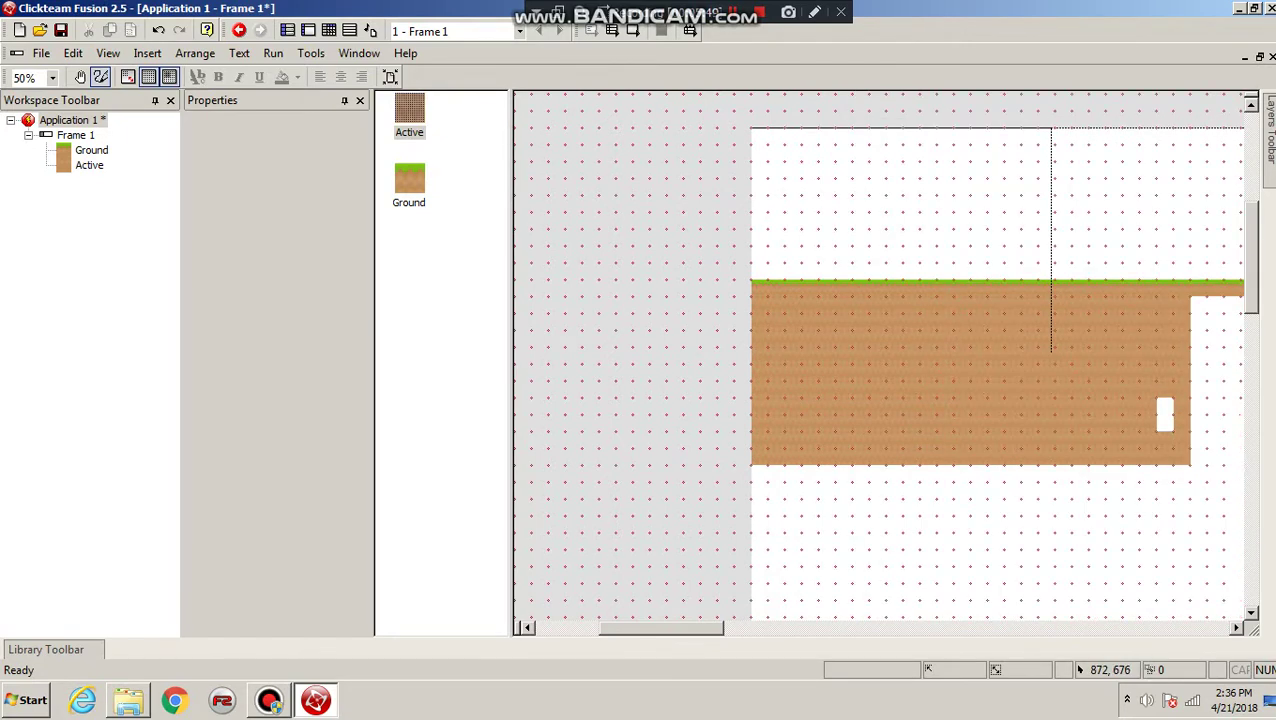
left_click(1163, 416)
- Leave Paint mode, then select and copy the whole dirt block beneath the Ground row
left_click_drag(696, 627, 722, 627)
left_click(403, 106)
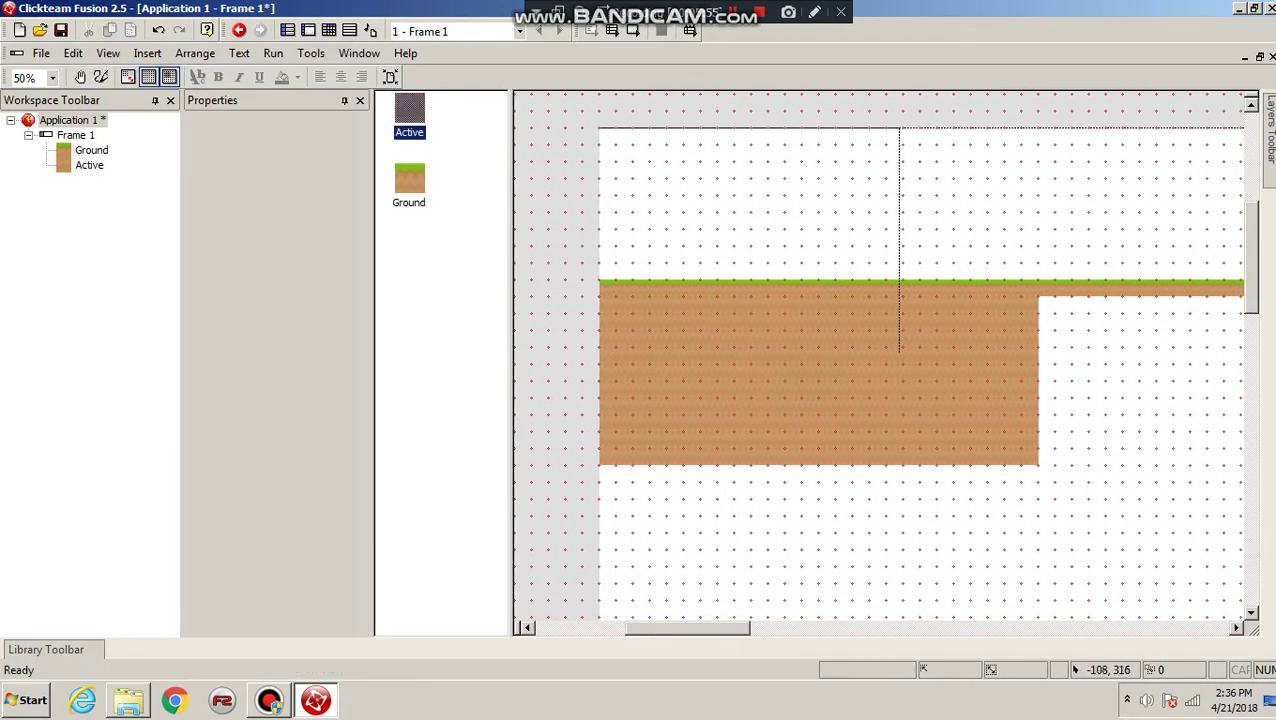
left_click_drag(567, 296, 1176, 541)
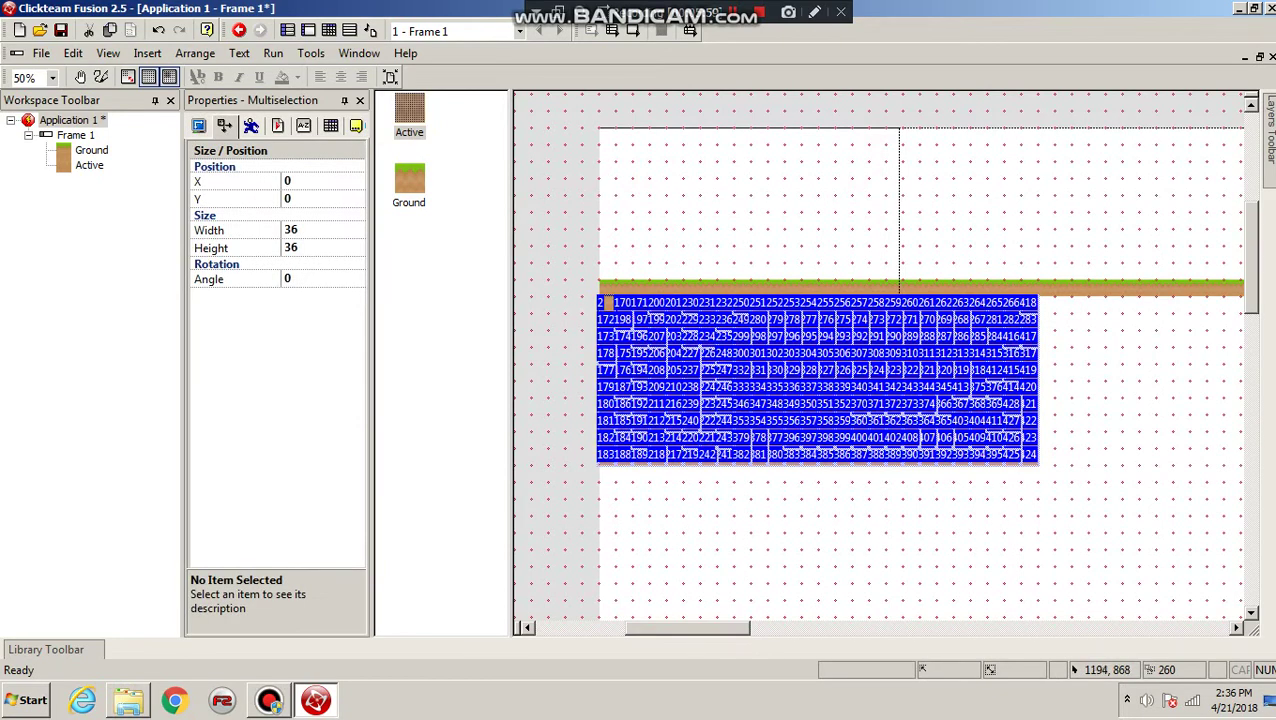
left_click_drag(725, 628, 794, 628)
left_click(777, 343)
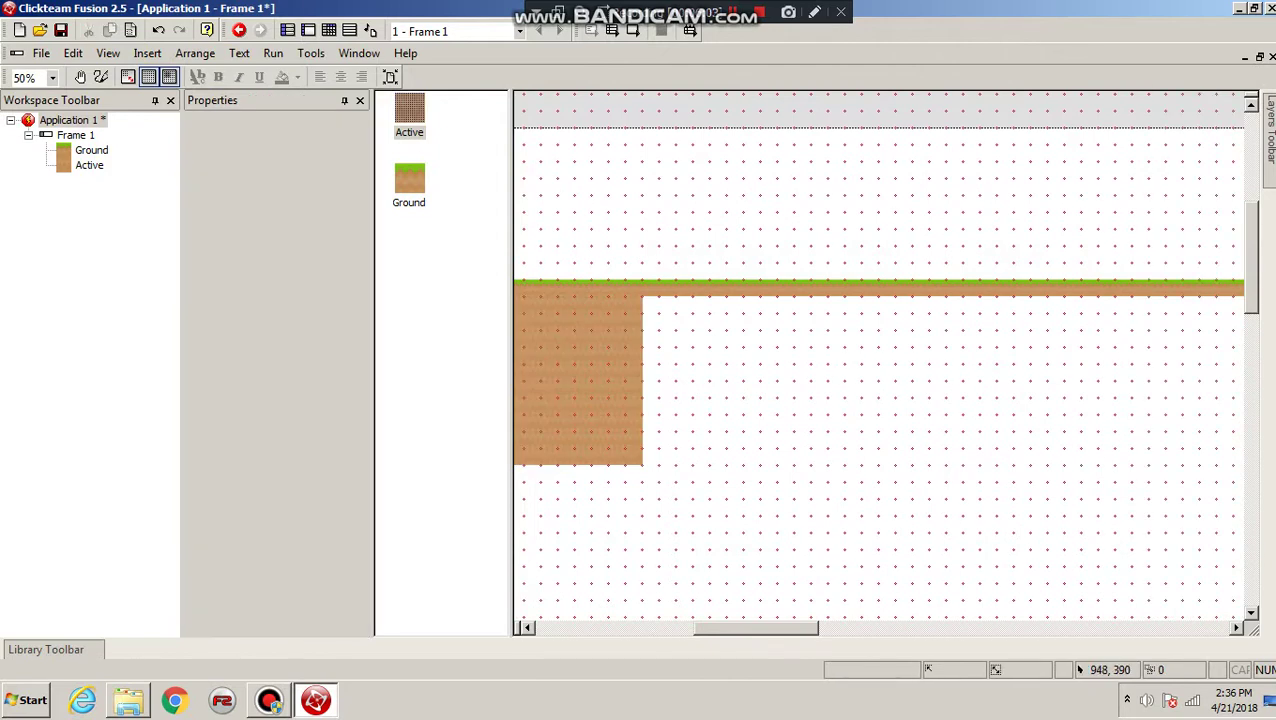
key("ctrl+v")
left_click(650, 305)
left_click(785, 562)
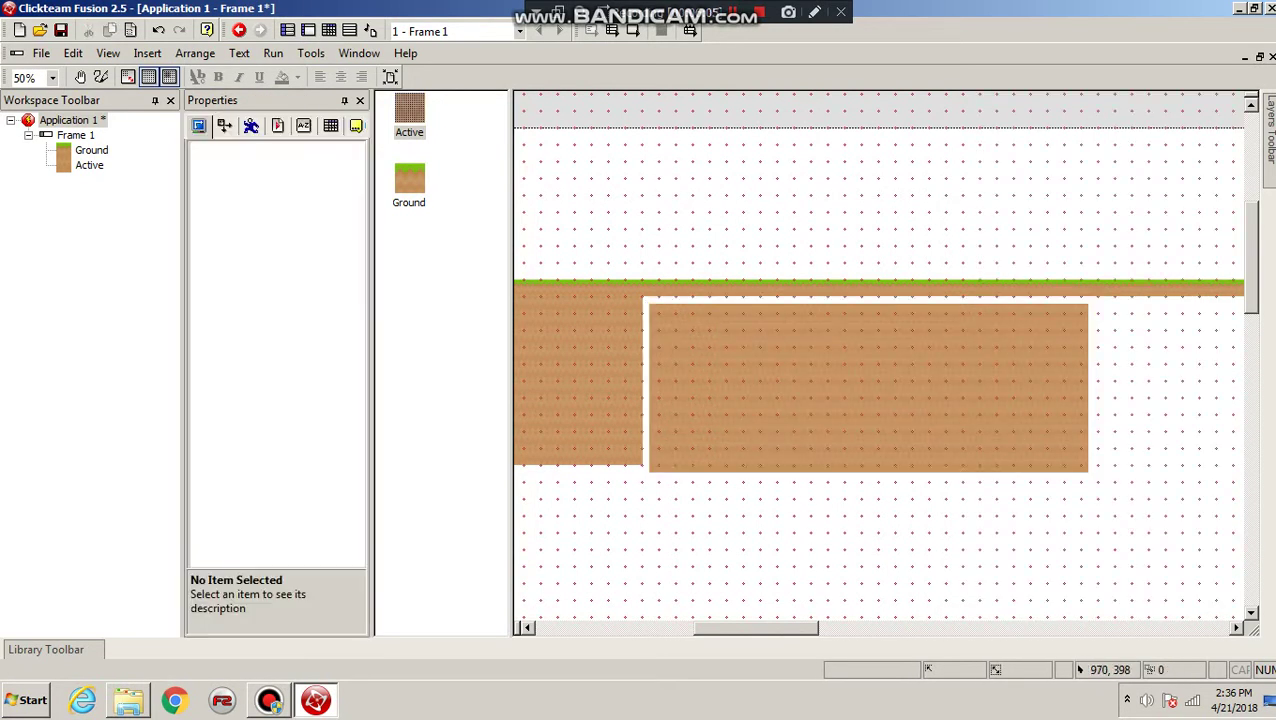
key("ctrl+v")
key("ctrl+z")
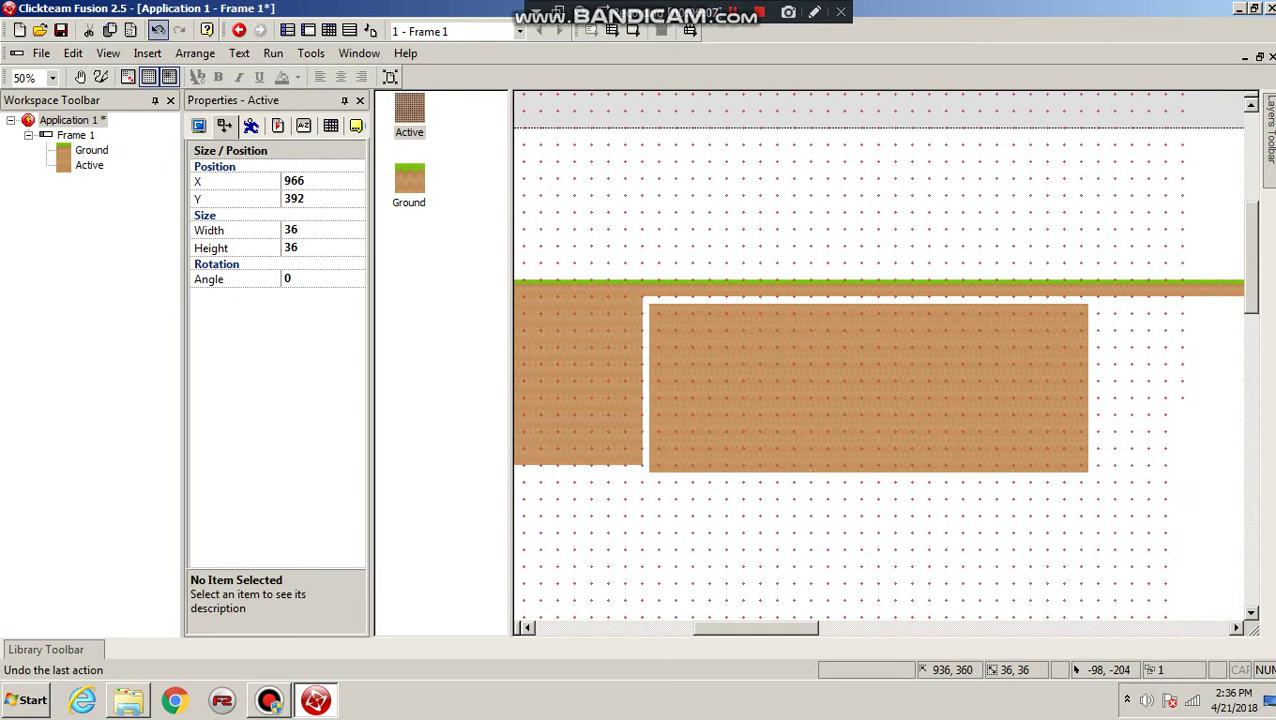
key("ctrl+z")
key("ctrl+z")
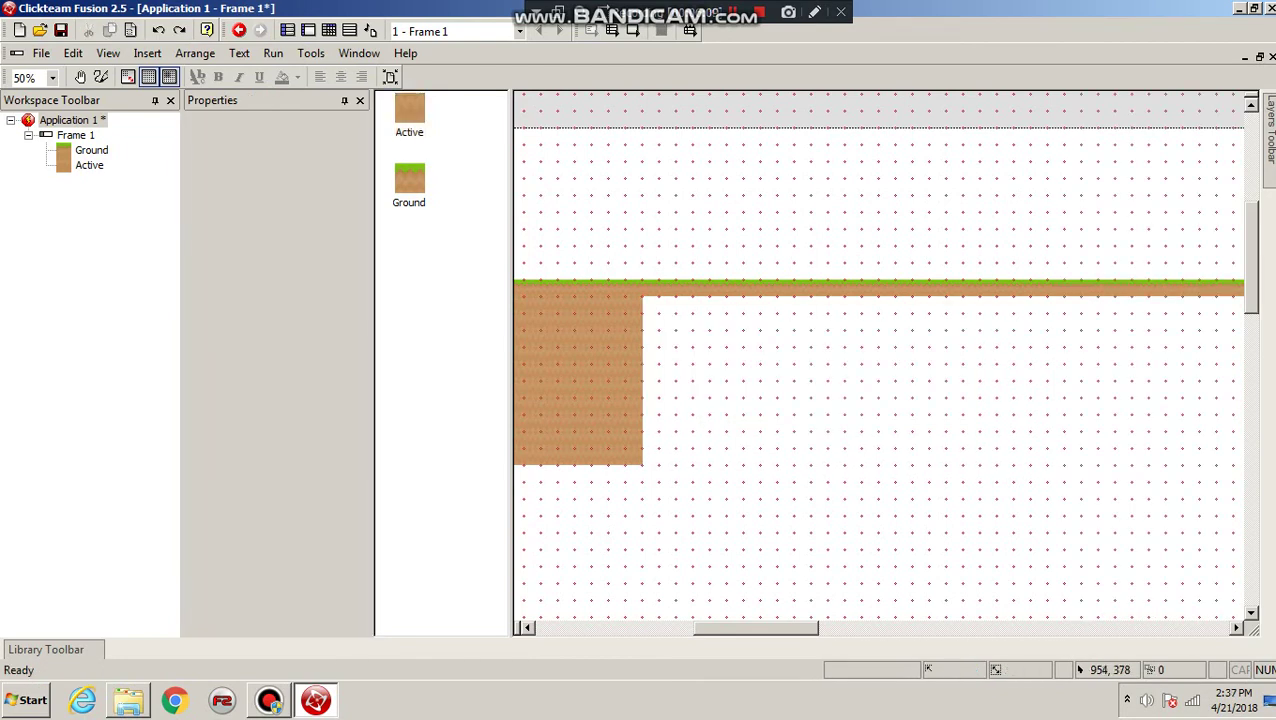
- Paste copies of the dirt block side by side beneath the Ground row until the dirt extends past the frame's right edge
key("ctrl+v")
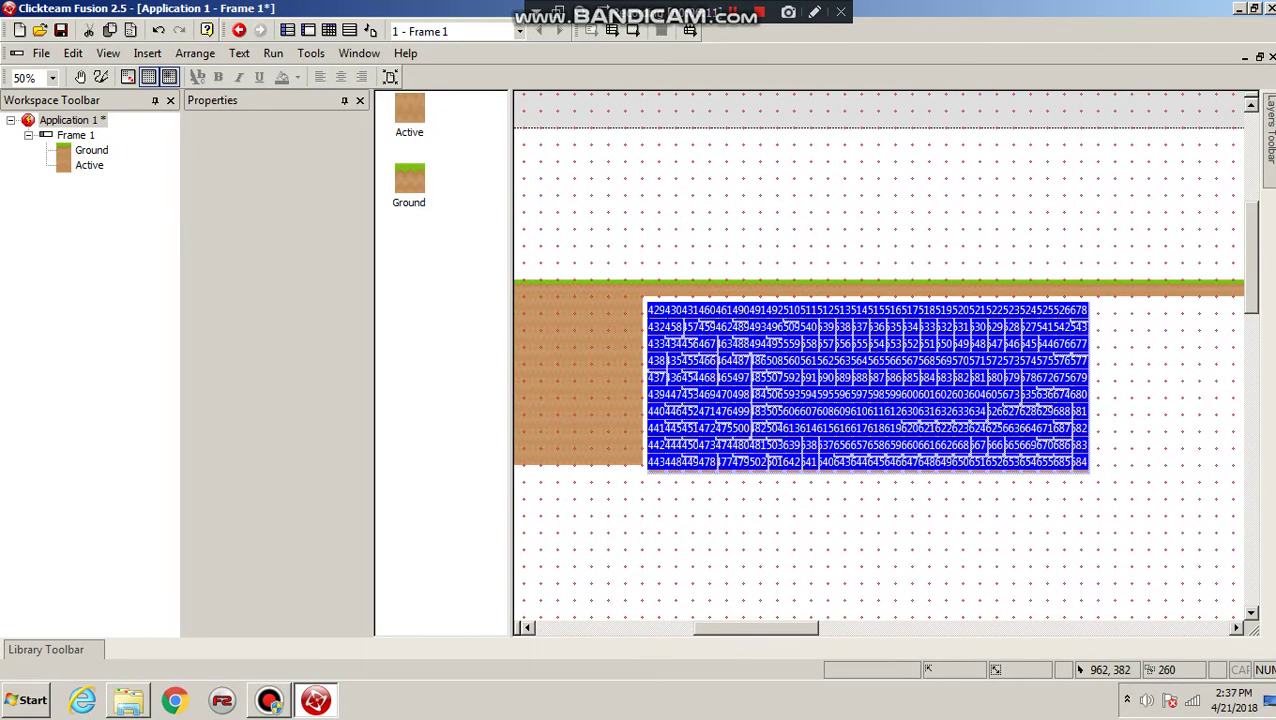
key("Escape")
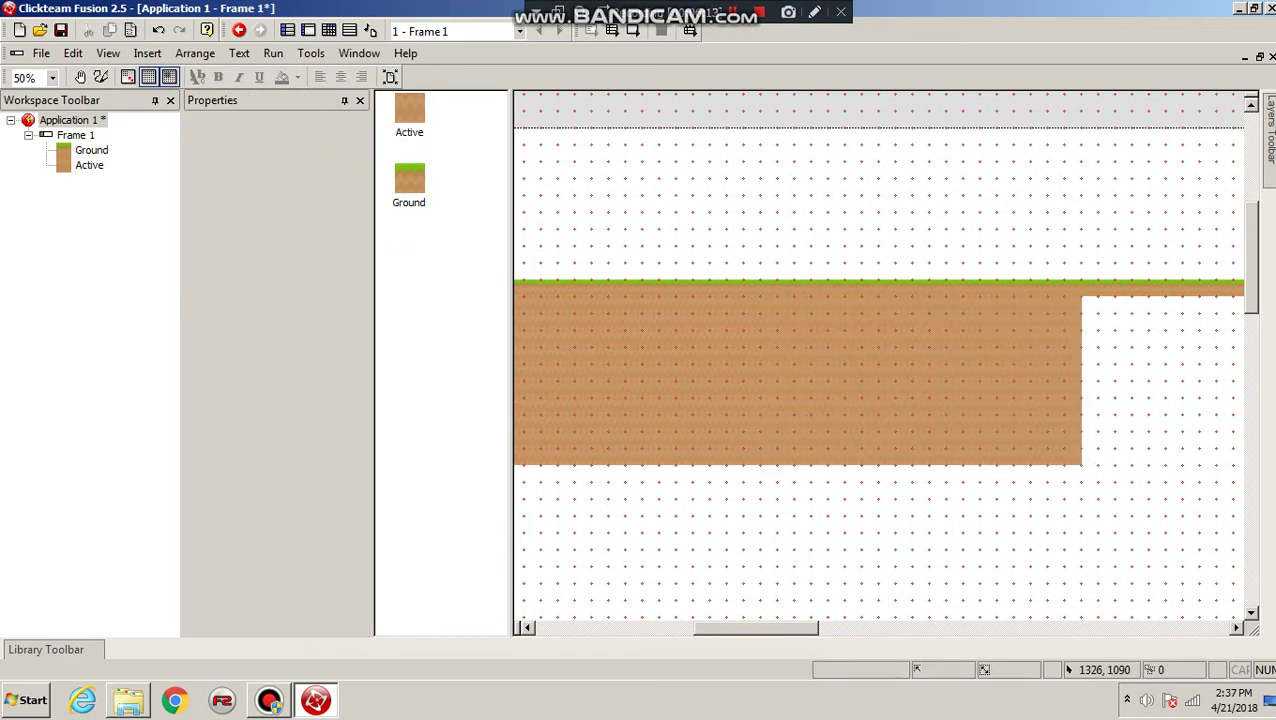
scroll(880, 360, "right", 5)
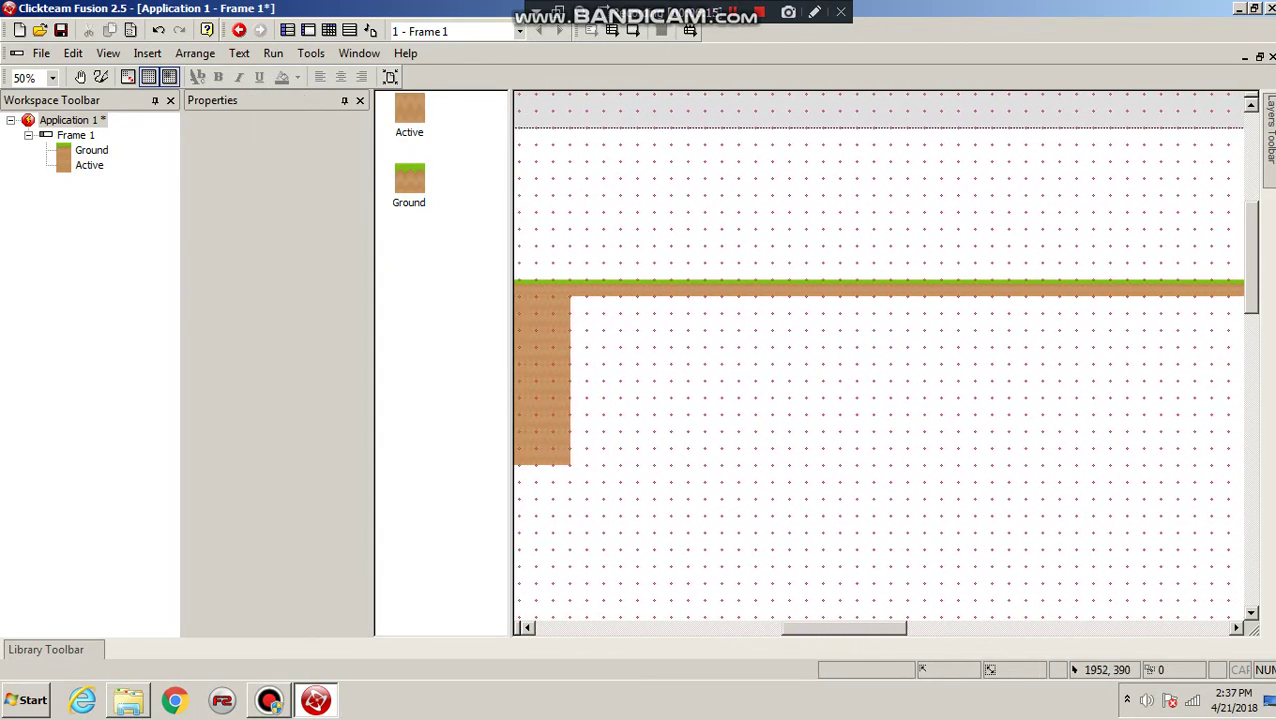
key("ctrl+v")
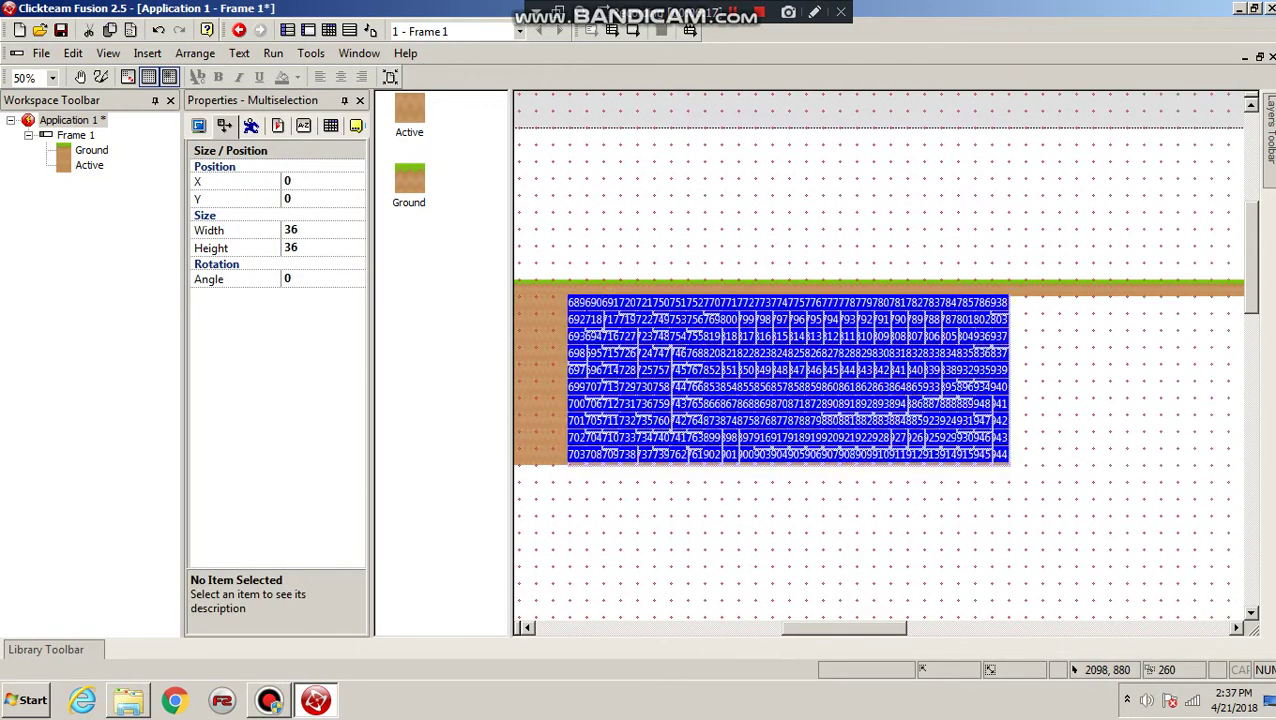
left_click(652, 568)
left_click_drag(890, 628, 918, 629)
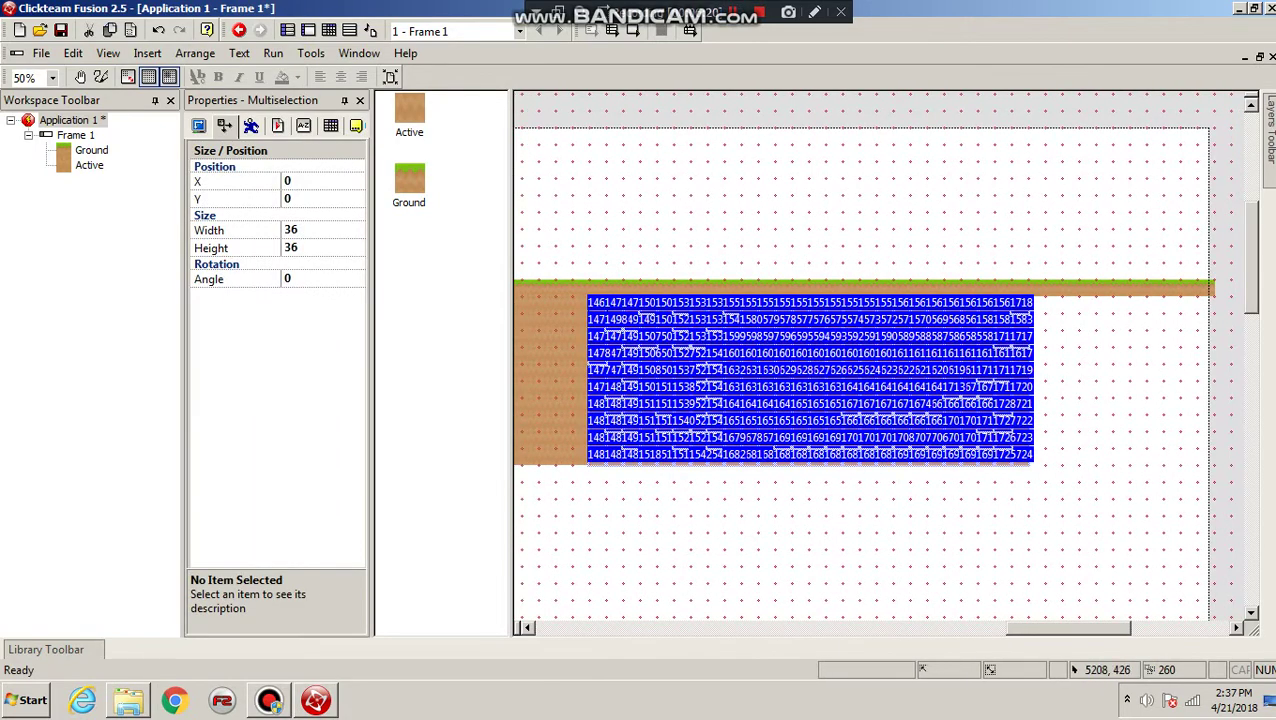
left_click(845, 388)
left_click(1011, 513)
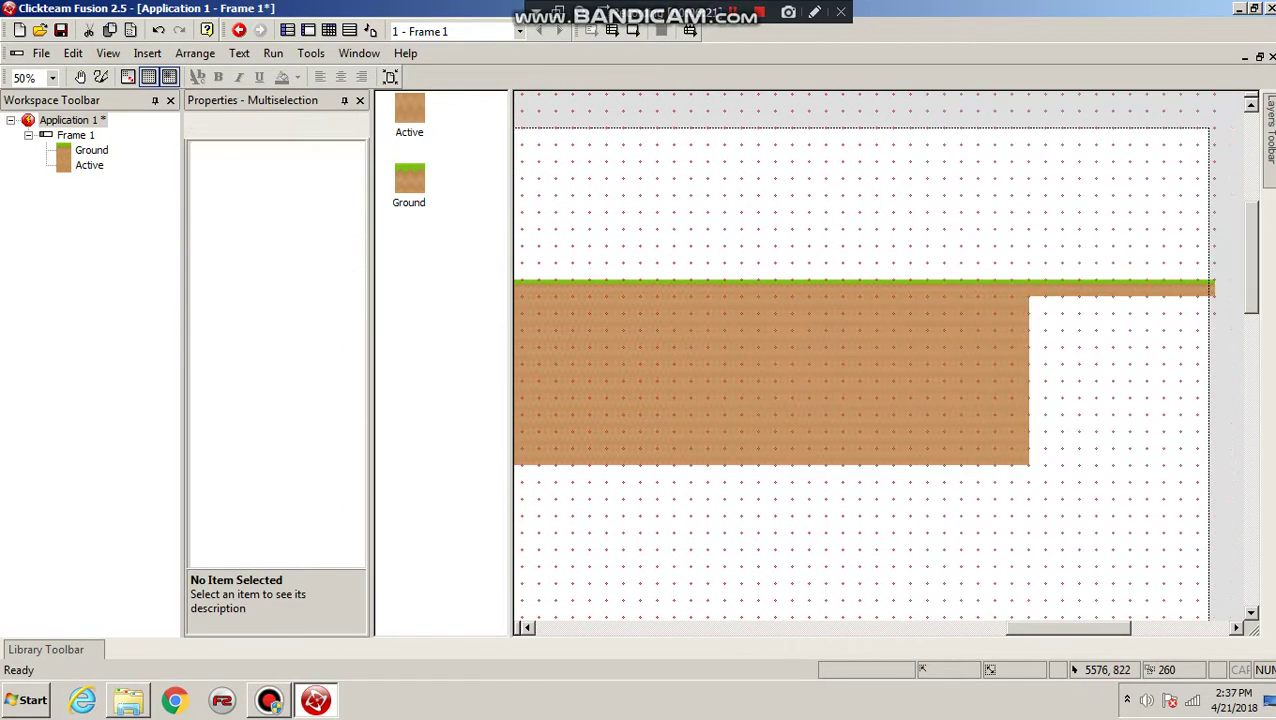
key("ctrl+v")
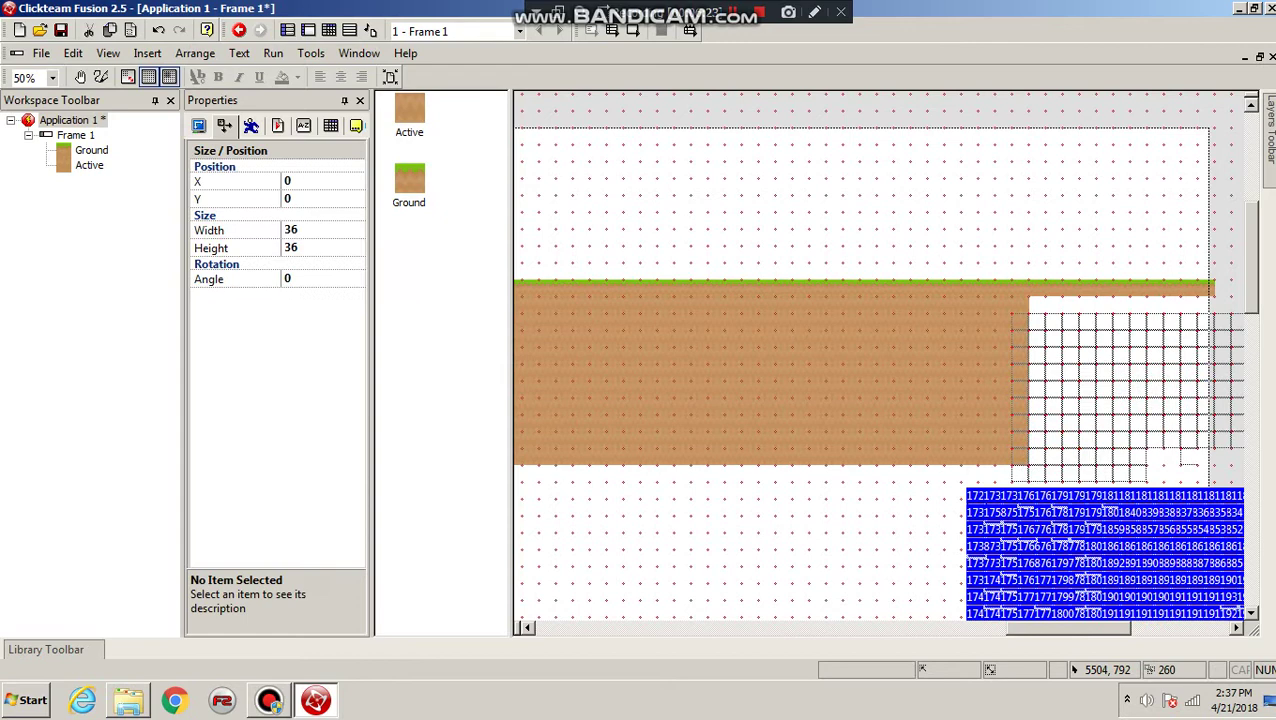
mouse_move(1022, 324)
left_mouse_down()
mouse_move(1055, 307)
mouse_move(1039, 307)
left_mouse_up()
left_click(1220, 551)
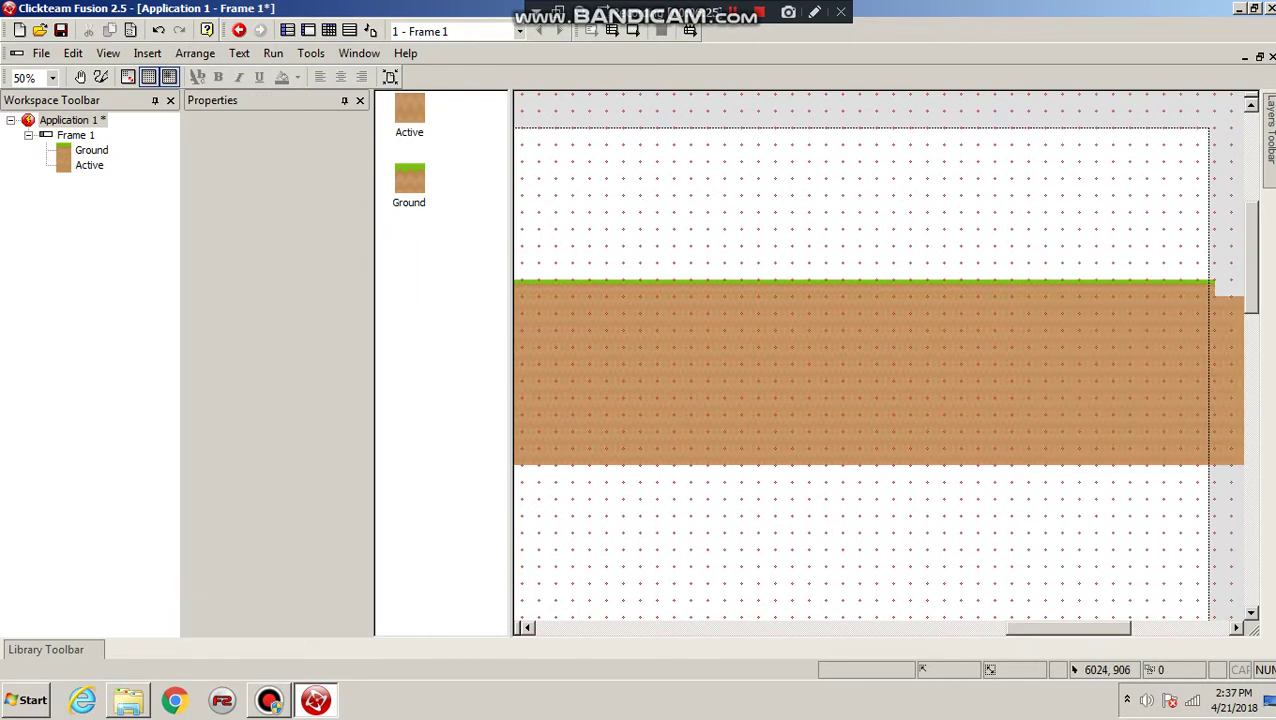
- Browse the local library's Other, Presentations and Tiles backgrounds, including the Tiles - Surface Textures set, for a suitable tile texture
scroll(880, 360, "left", 5)
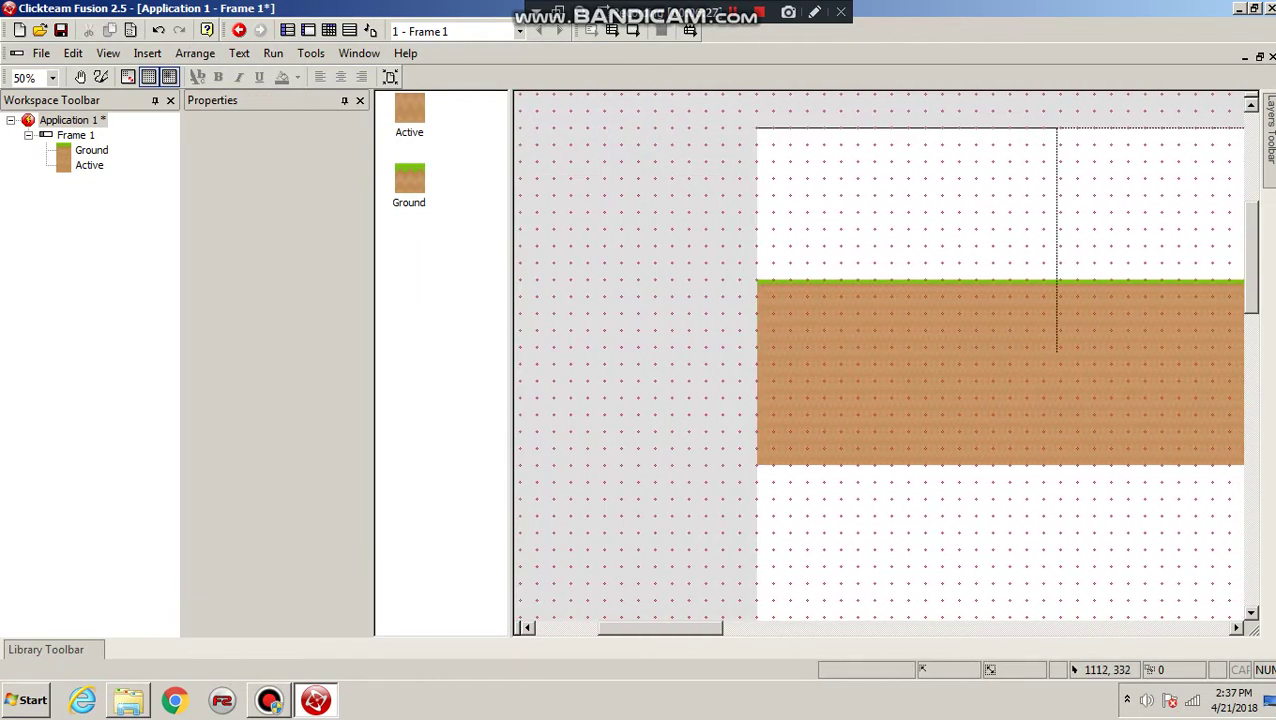
scroll(1000, 360, "down", 5)
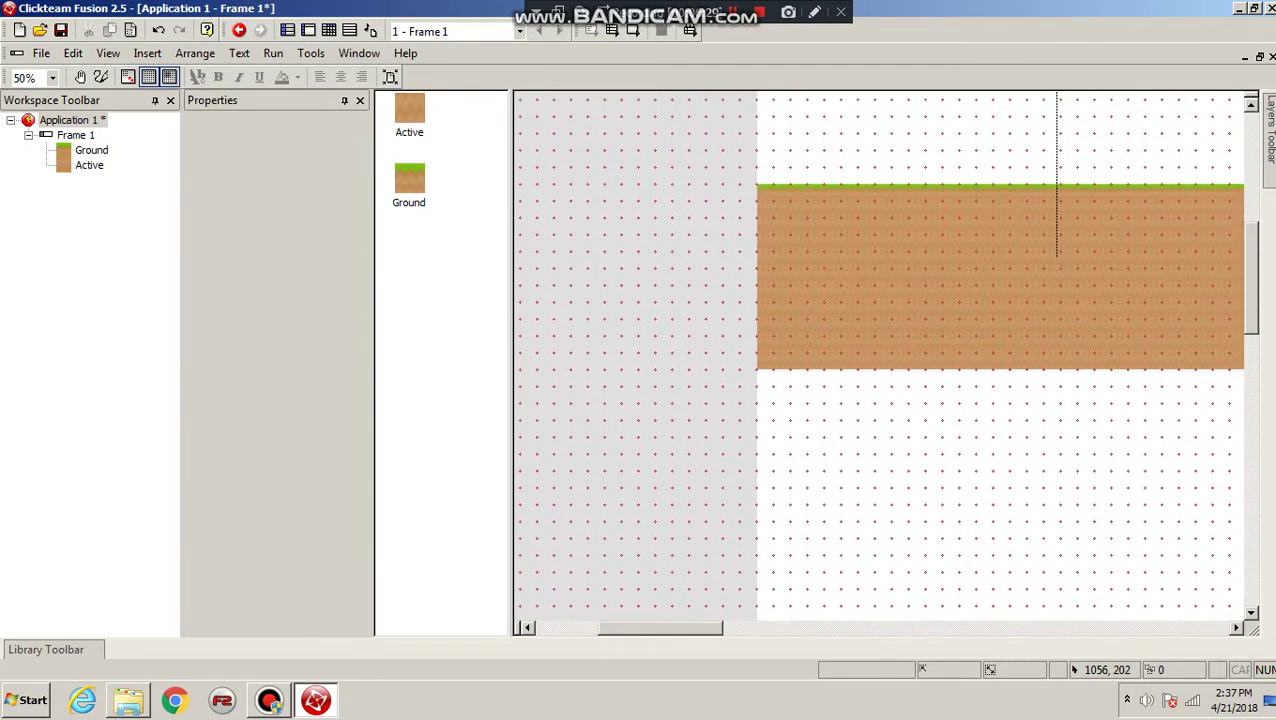
mouse_move(74, 647)
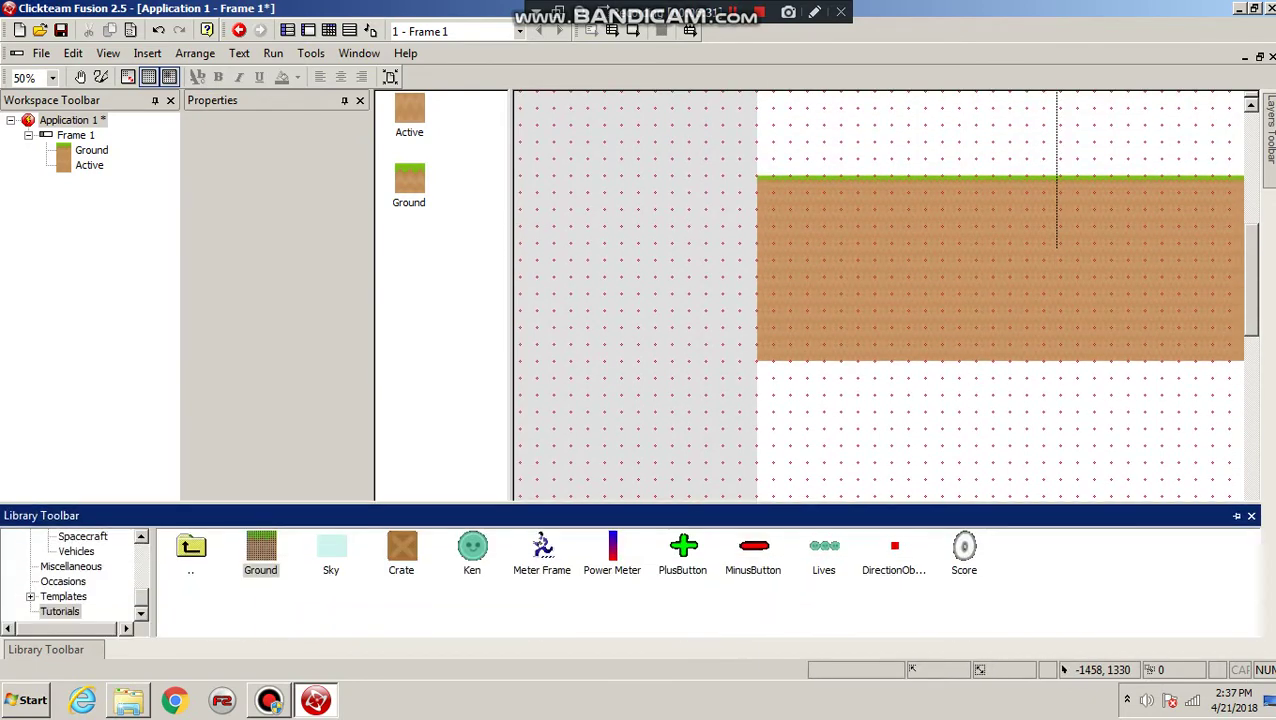
scroll(70, 575, "up", 8)
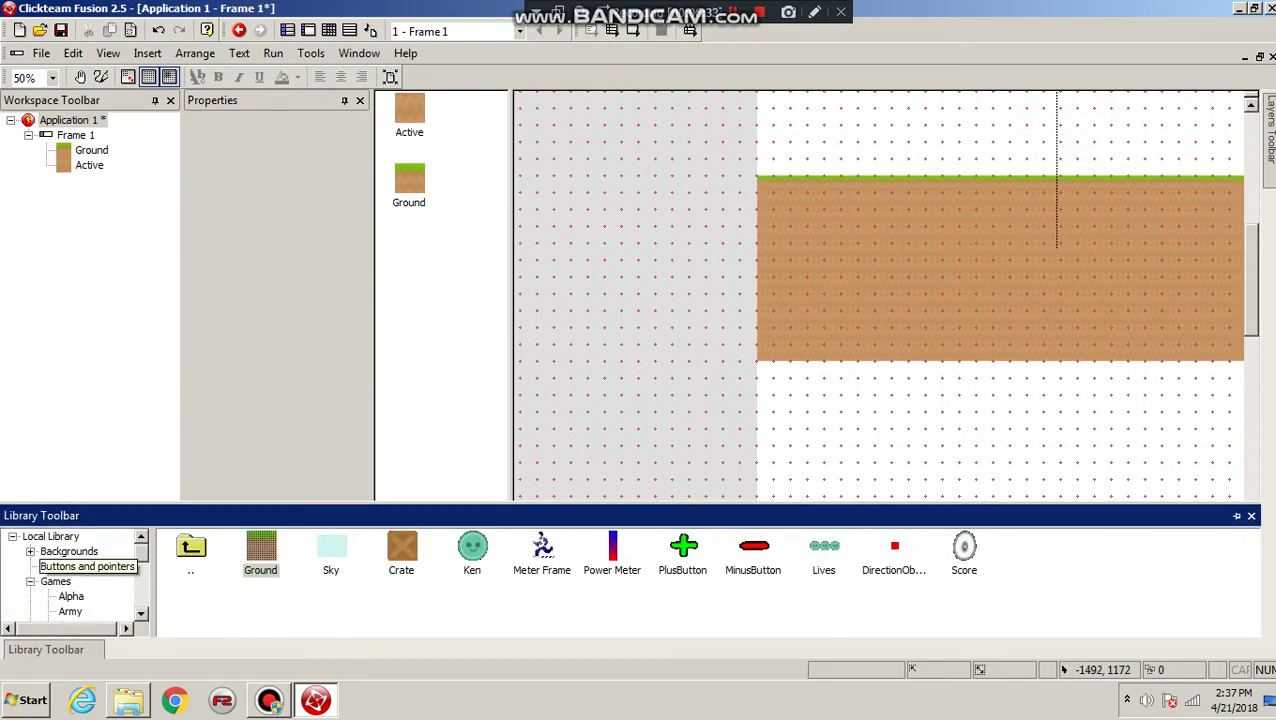
left_click(30, 551)
left_click(69, 581)
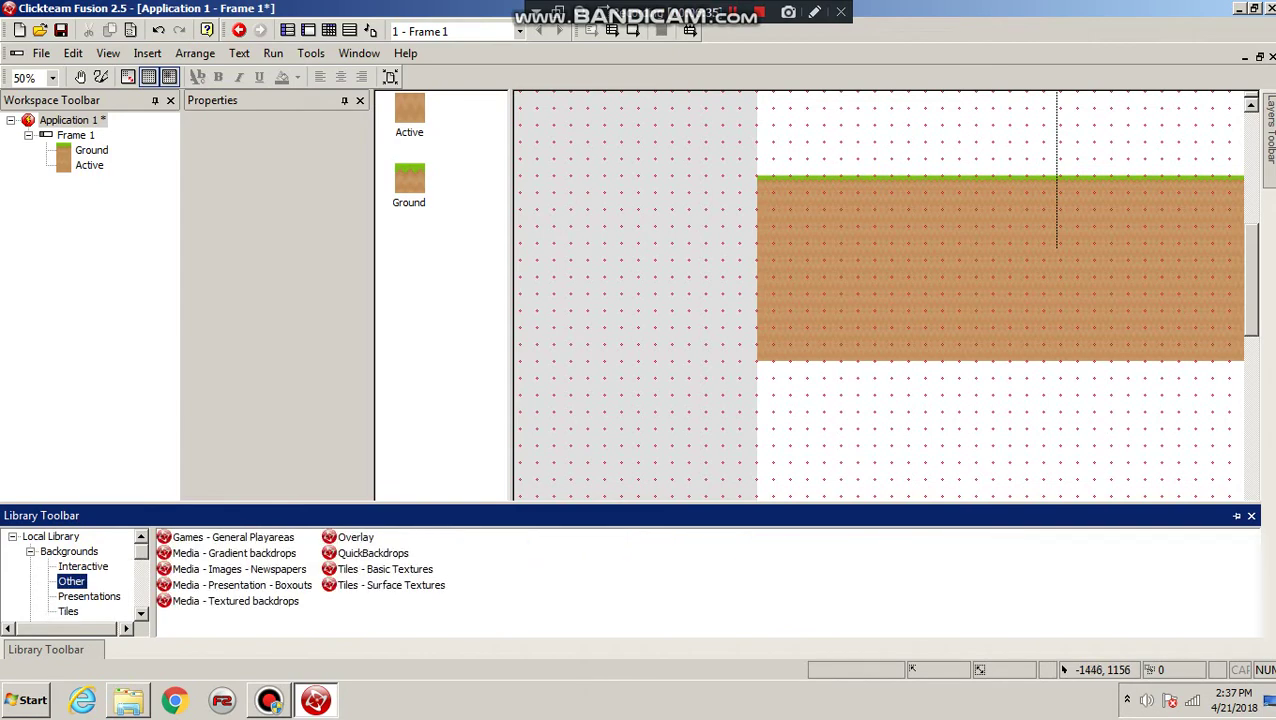
scroll(69, 581, "down", 1)
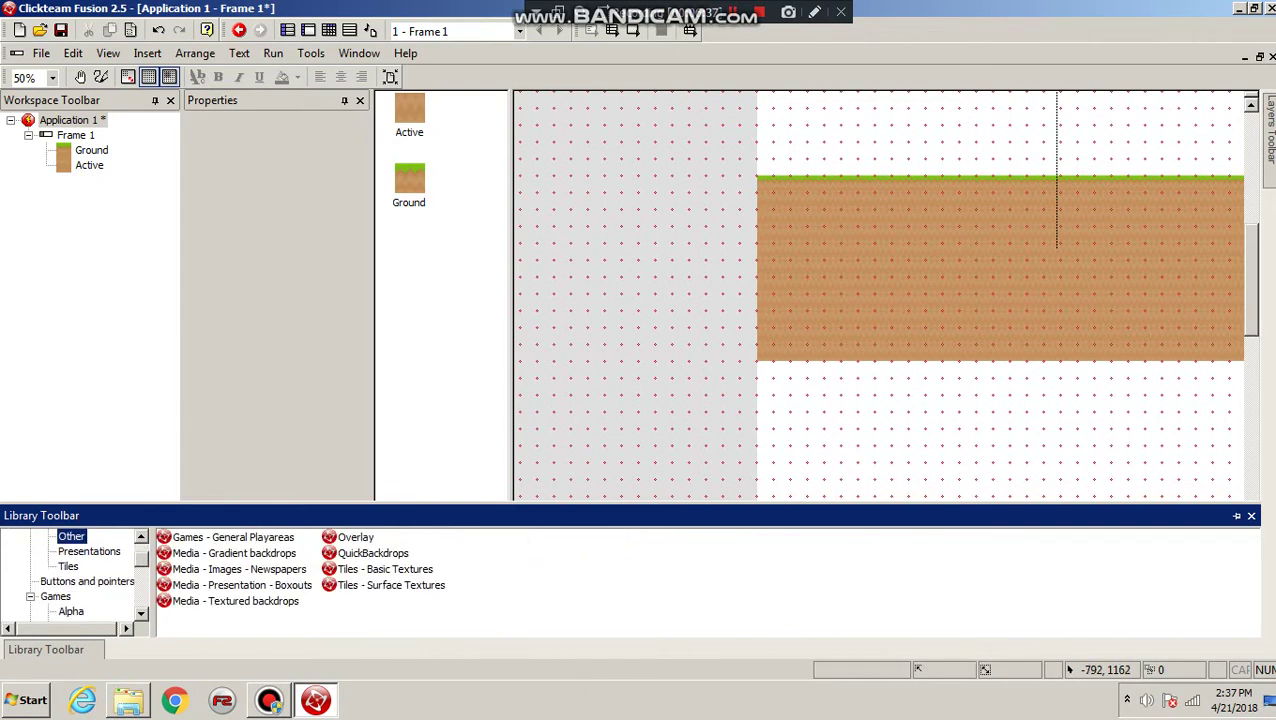
double_click(366, 585)
scroll(360, 581, "down", 5)
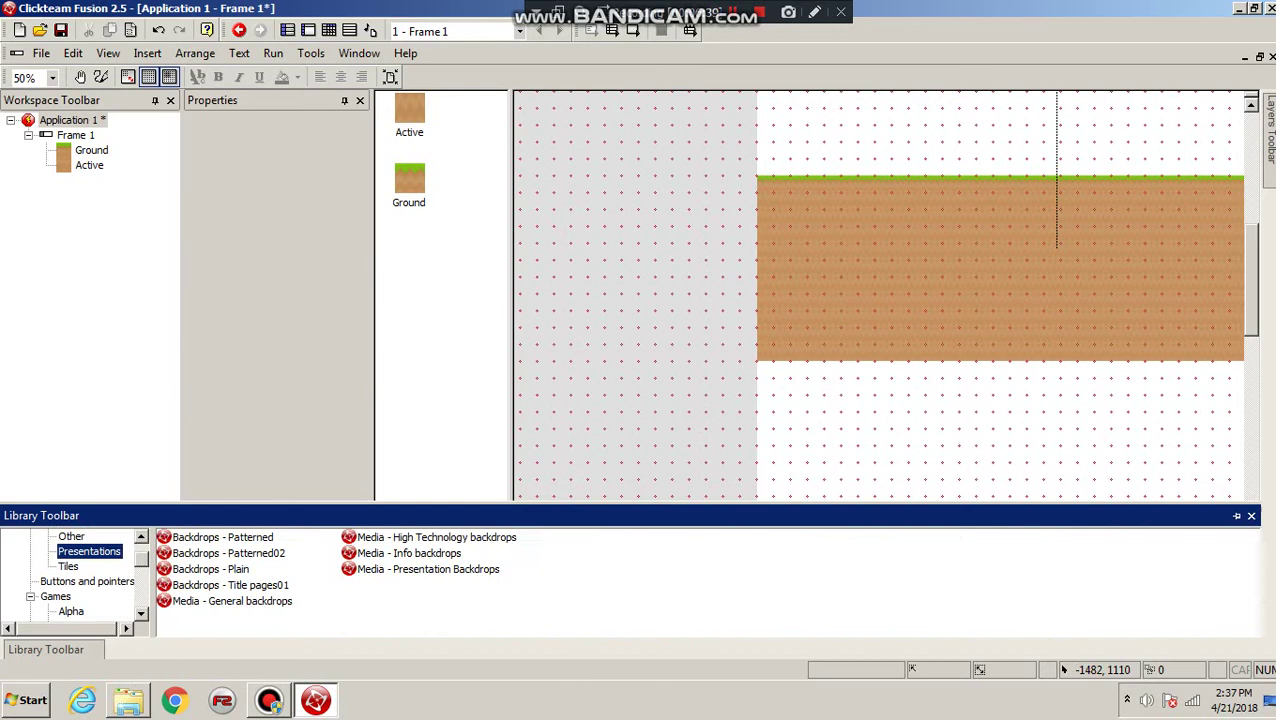
left_click(72, 537)
double_click(400, 585)
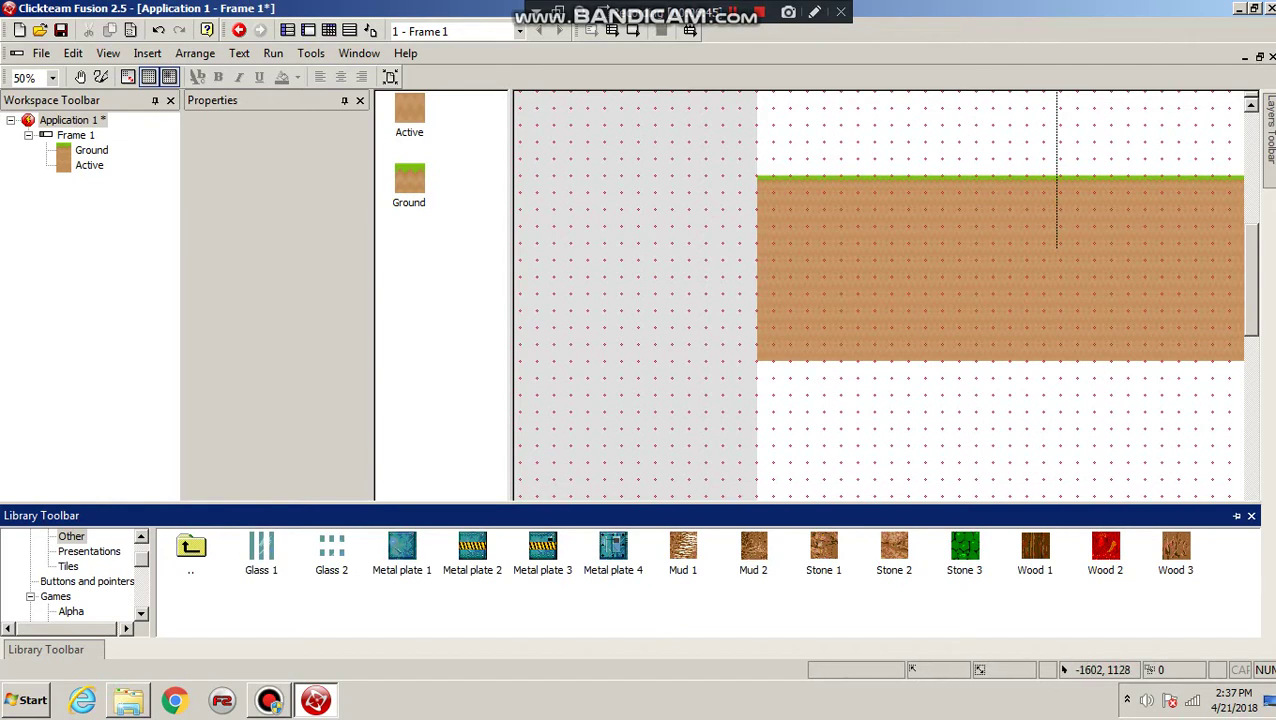
left_click(68, 551)
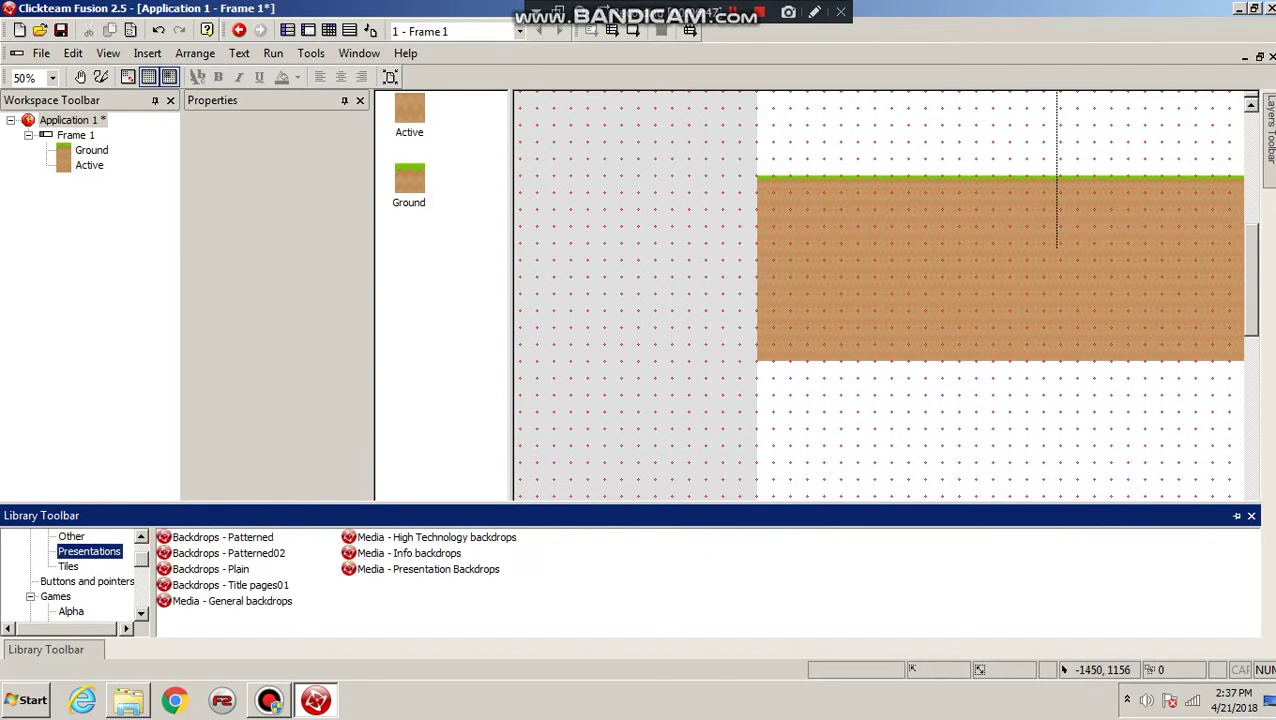
left_click(68, 566)
left_click(68, 552)
left_click(68, 567)
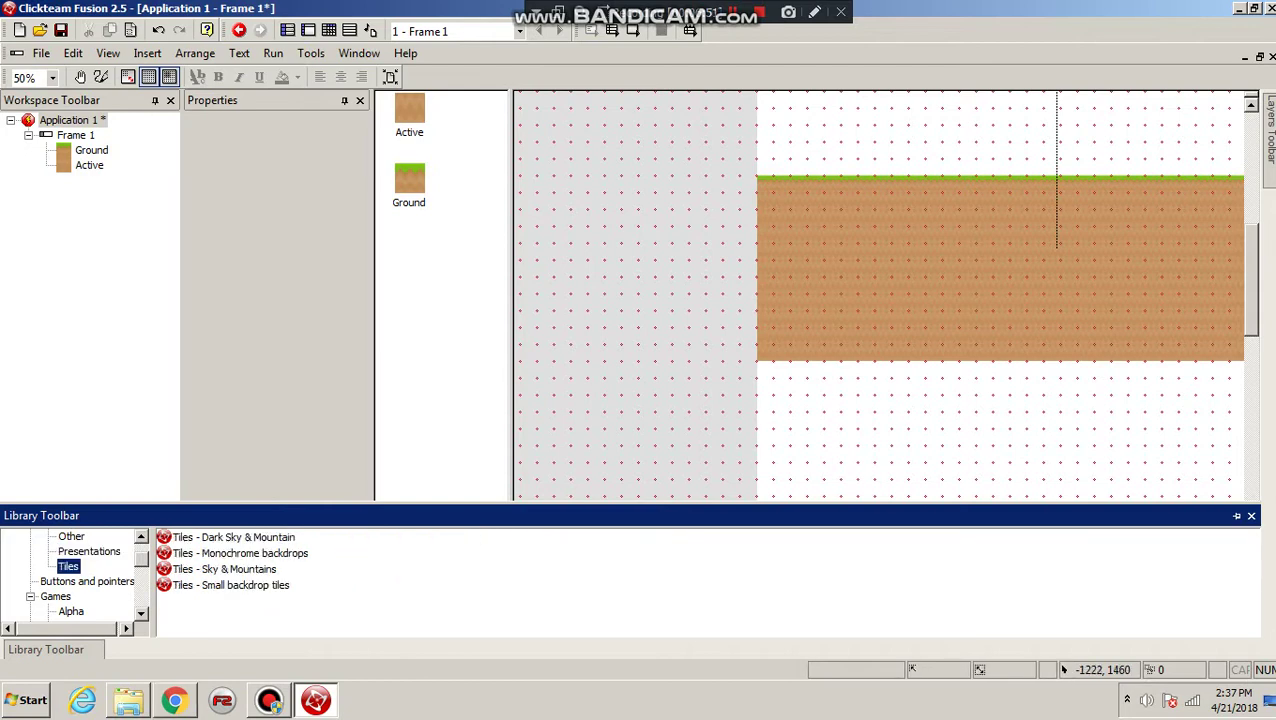
- Switch to Chrome, copy the enlarged cartoon stone texture image from the Google results, and return to Clickteam Fusion
left_click(175, 700)
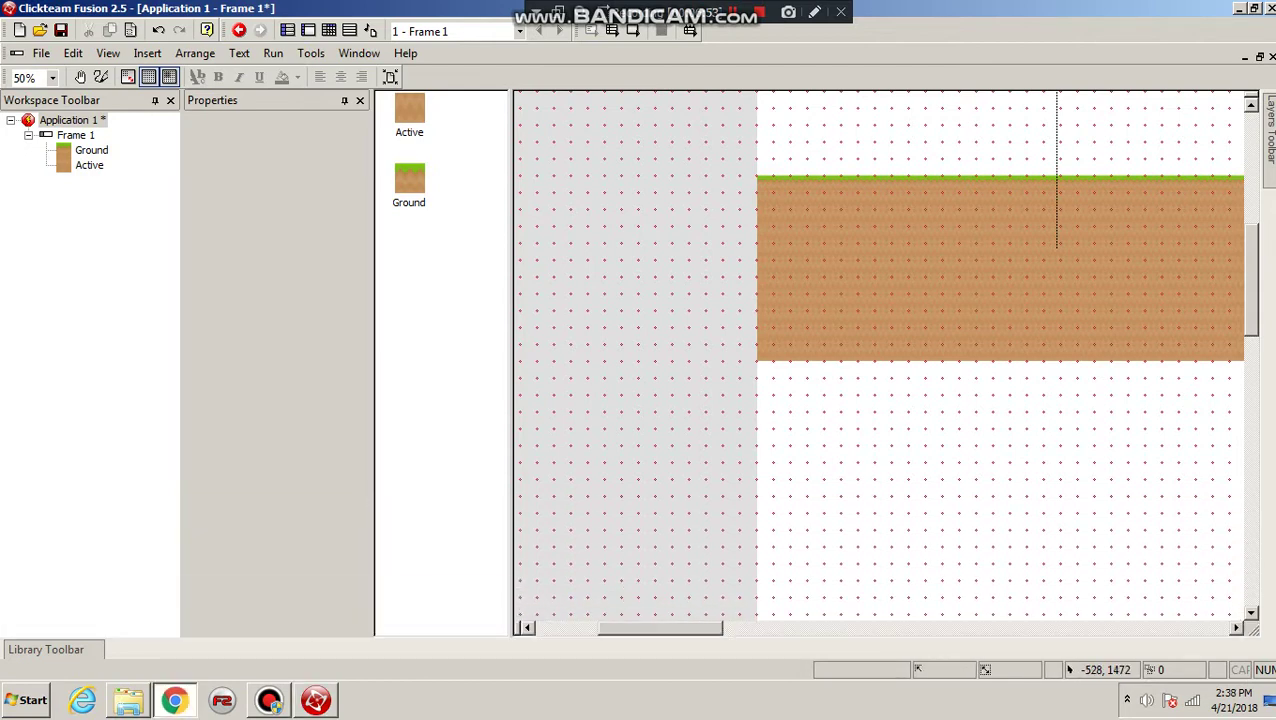
key("alt+Tab")
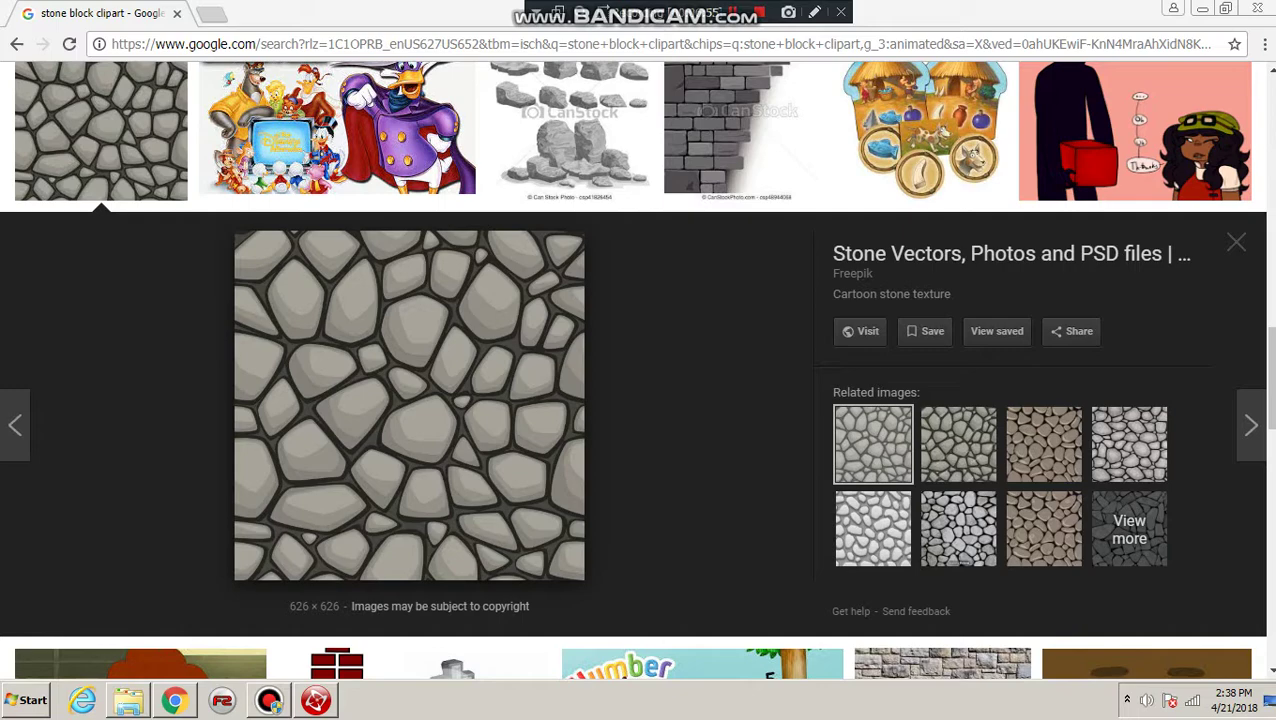
right_click(447, 371)
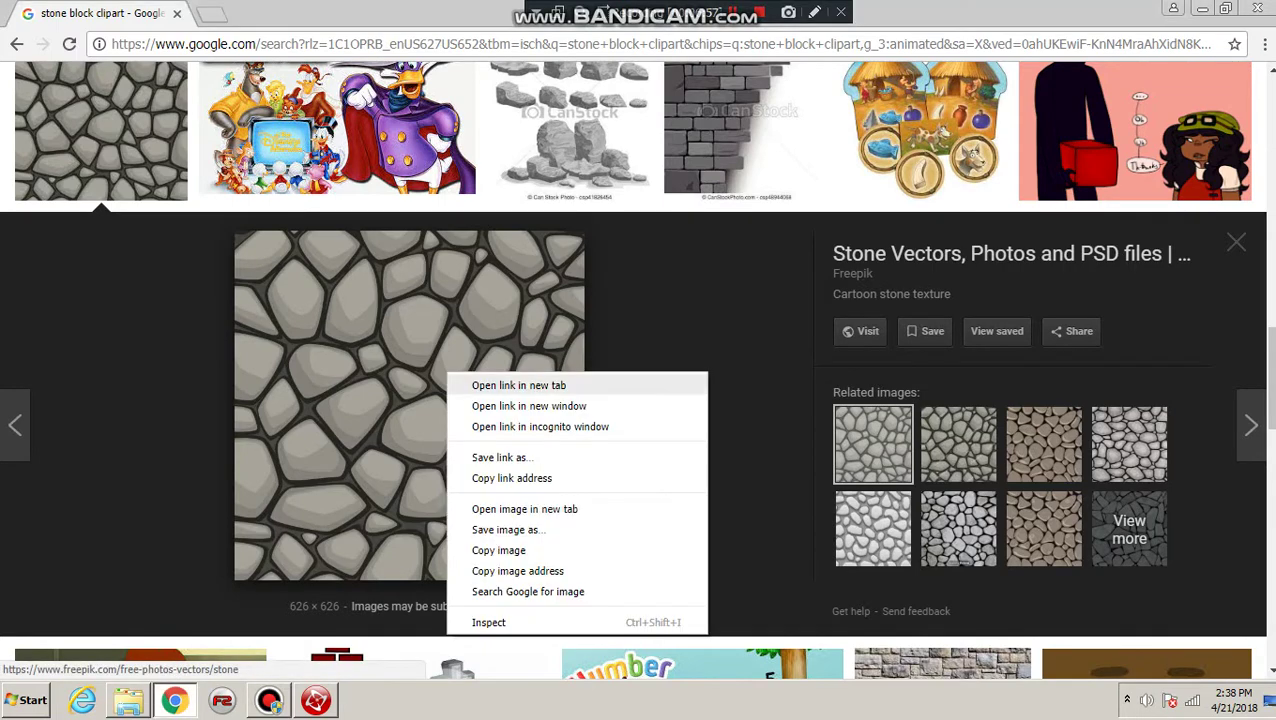
left_click(498, 550)
key("alt+Tab")
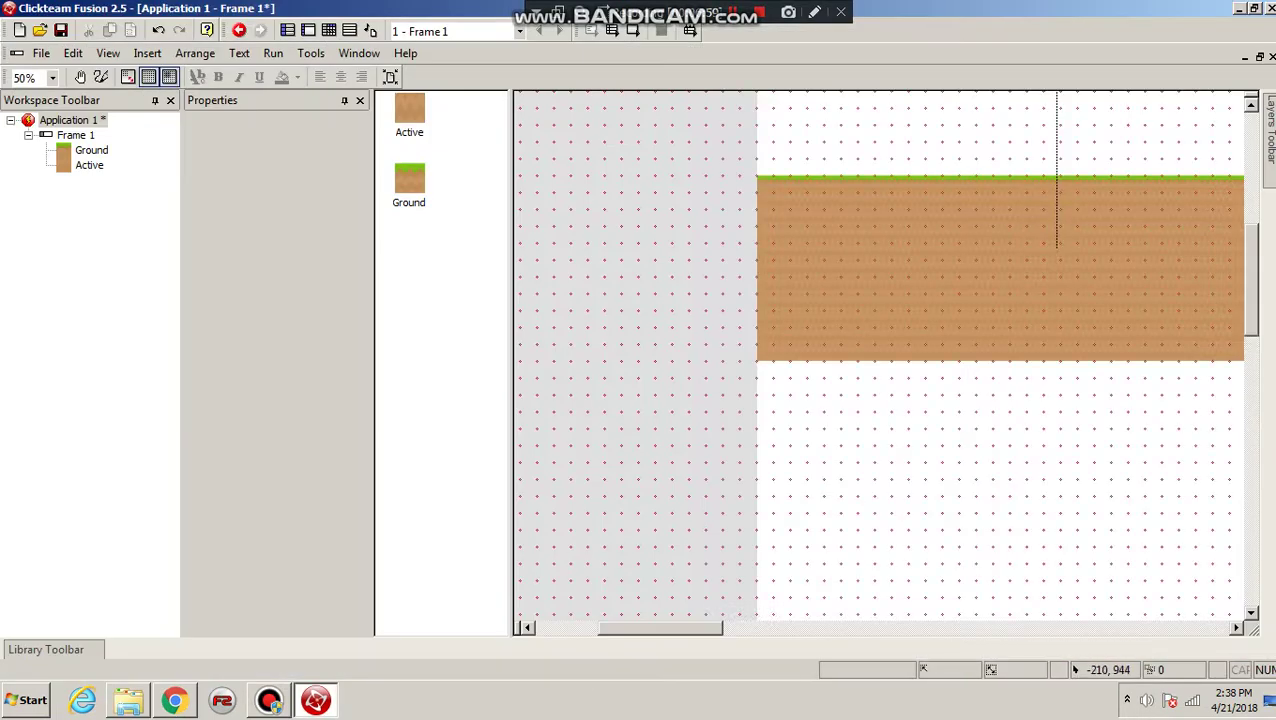
- Insert a new Active object in the empty area outside the frame's left edge
double_click(908, 413)
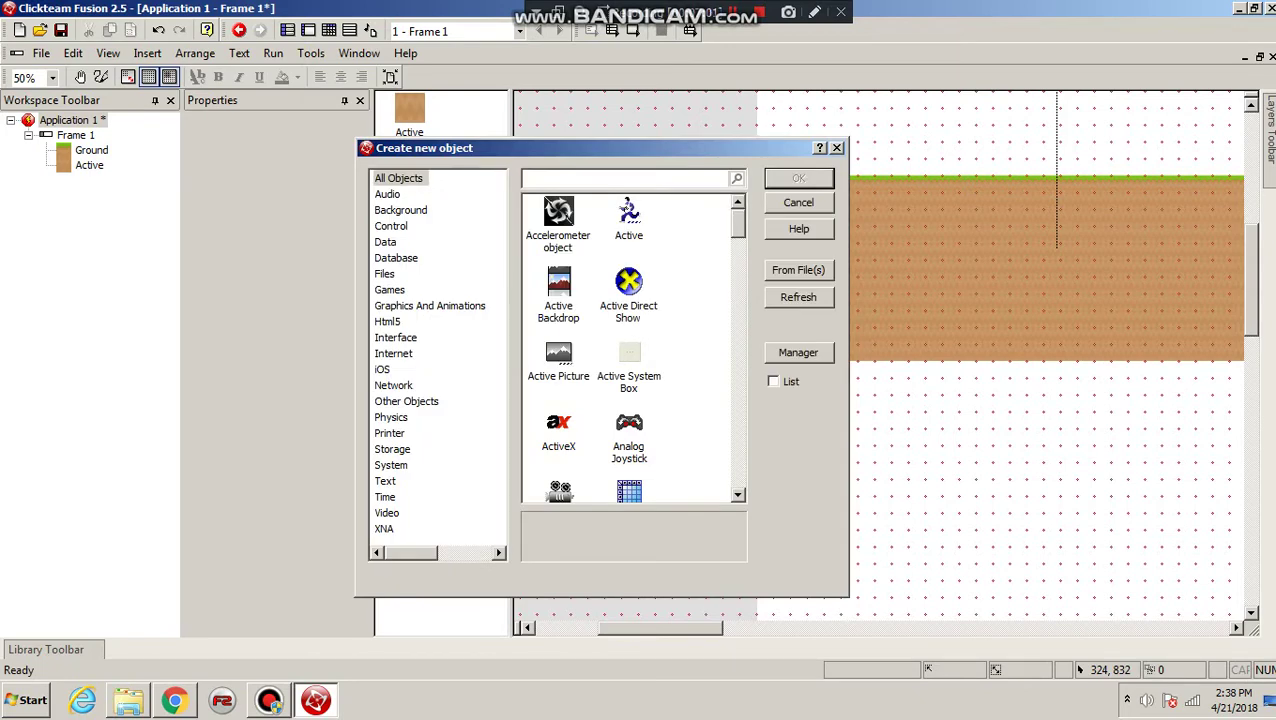
double_click(629, 218)
left_click(632, 303)
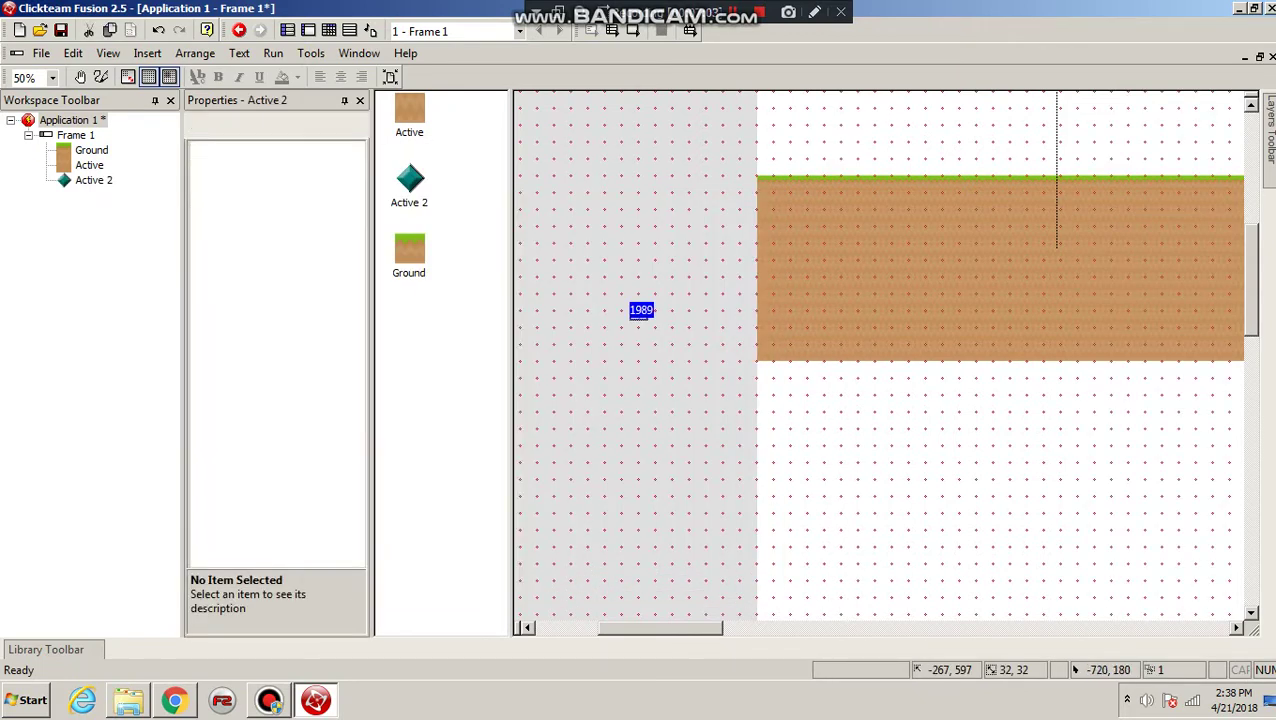
- Rename the Active object used for the dirt tiles to dirt
left_click(412, 118)
right_click(421, 127)
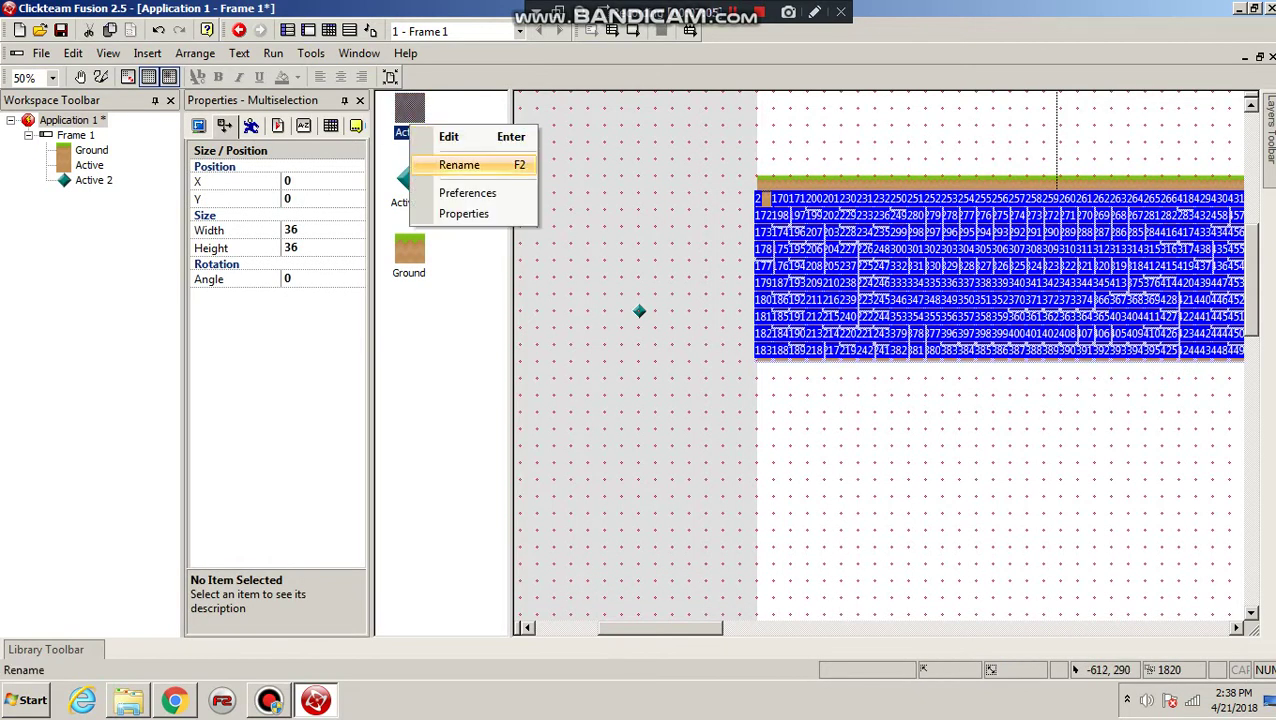
left_click(459, 164)
type("dirt")
key("Return")
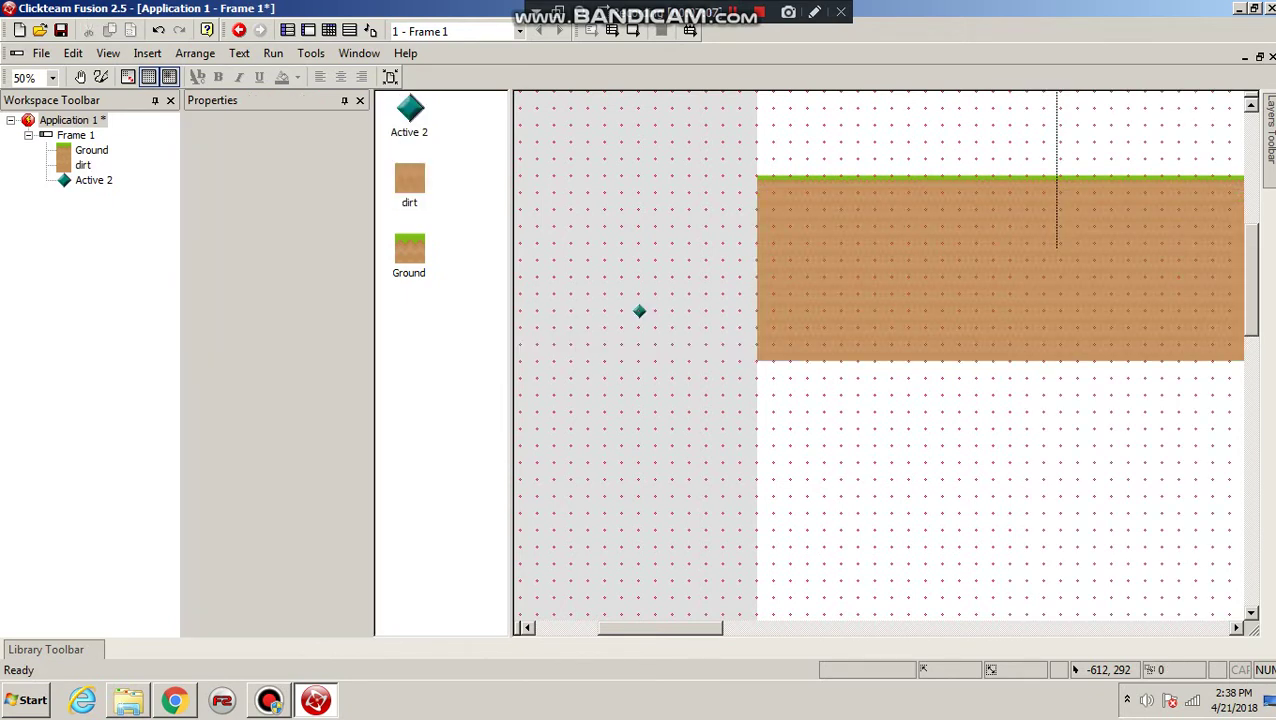
- Rename the new Active 2 object outside the frame to stone
left_click(639, 311)
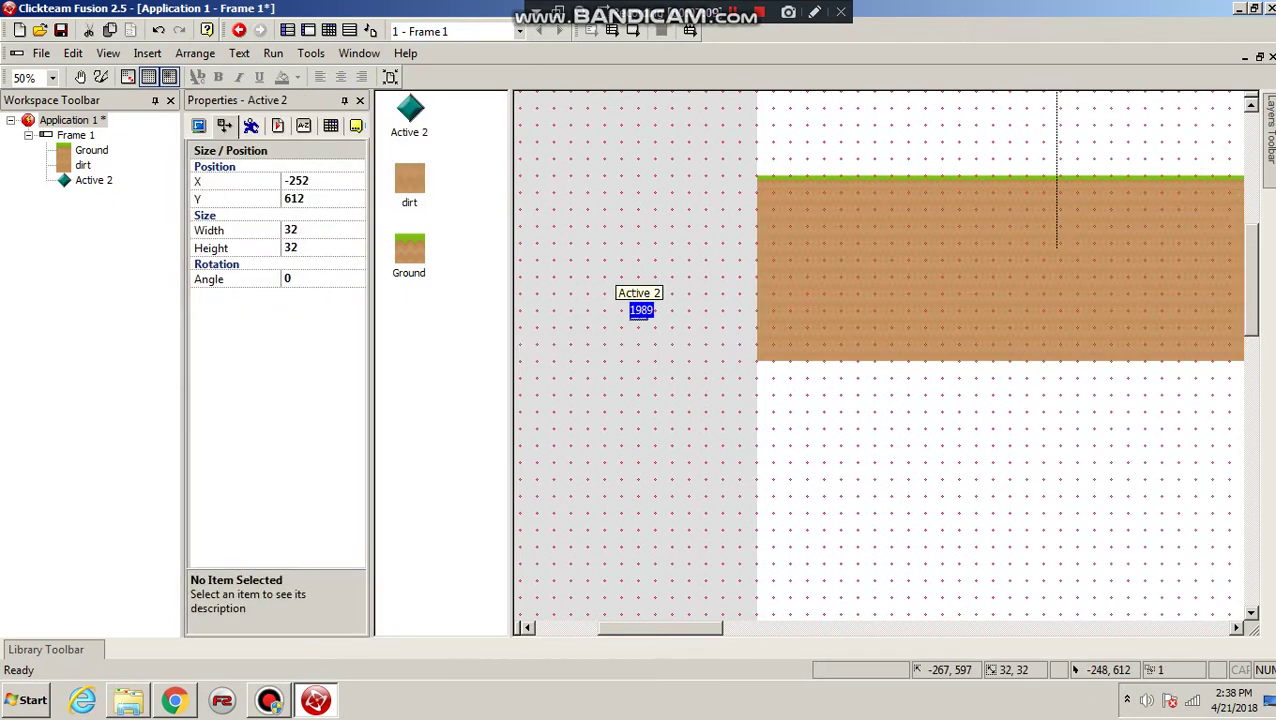
right_click(641, 310)
left_click(665, 75)
type("st")
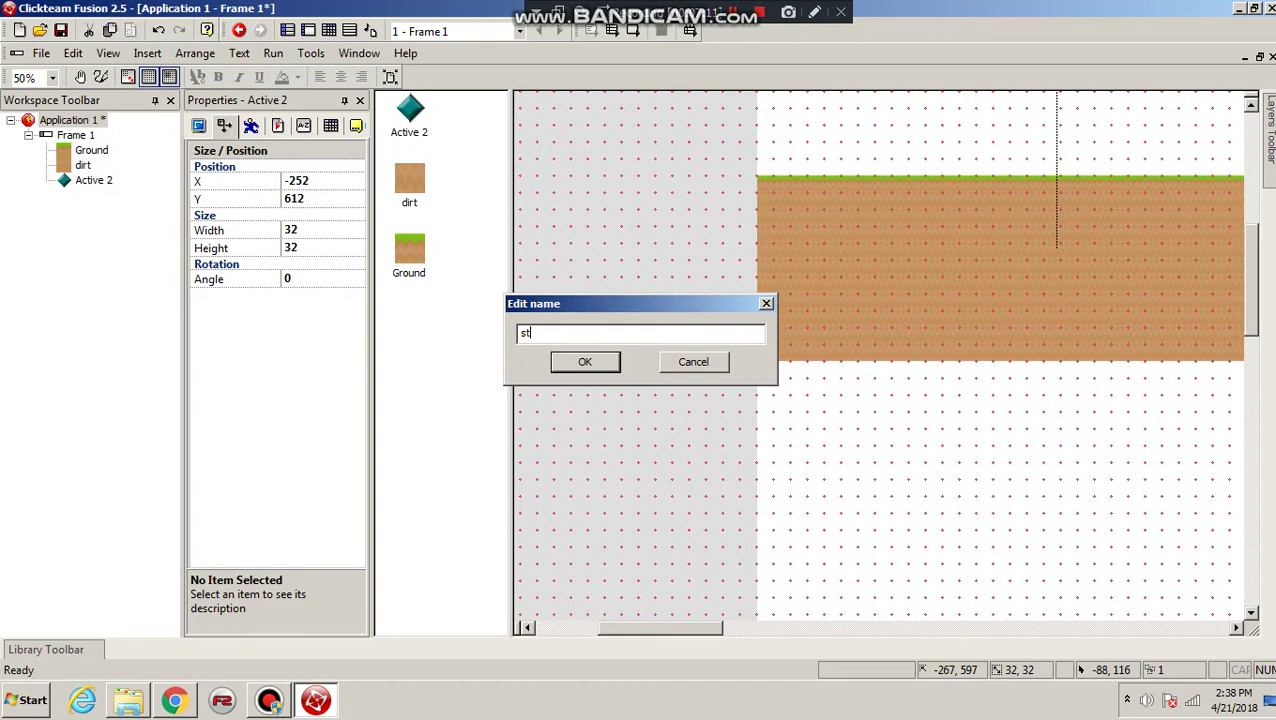
type("one")
key("Return")
left_click(665, 297)
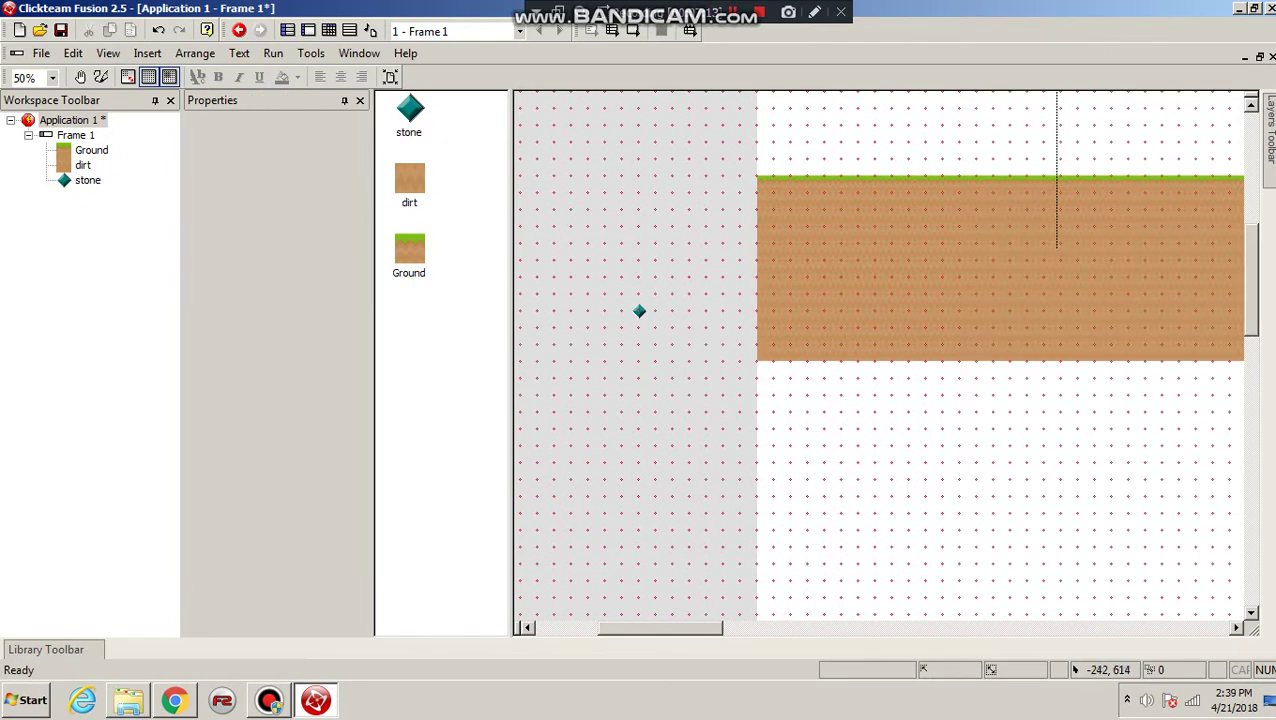
- Set the stone object's size to 36 by 36
left_click(641, 311)
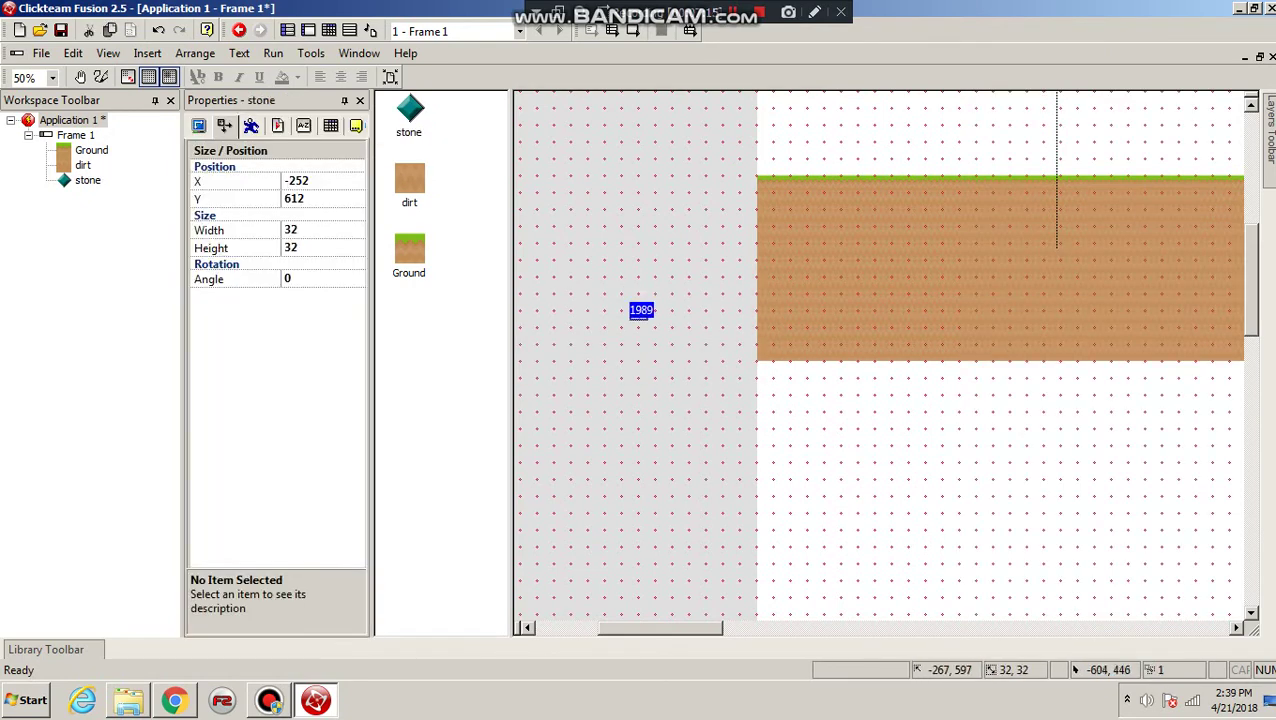
left_click(314, 229)
type("36")
key("Tab")
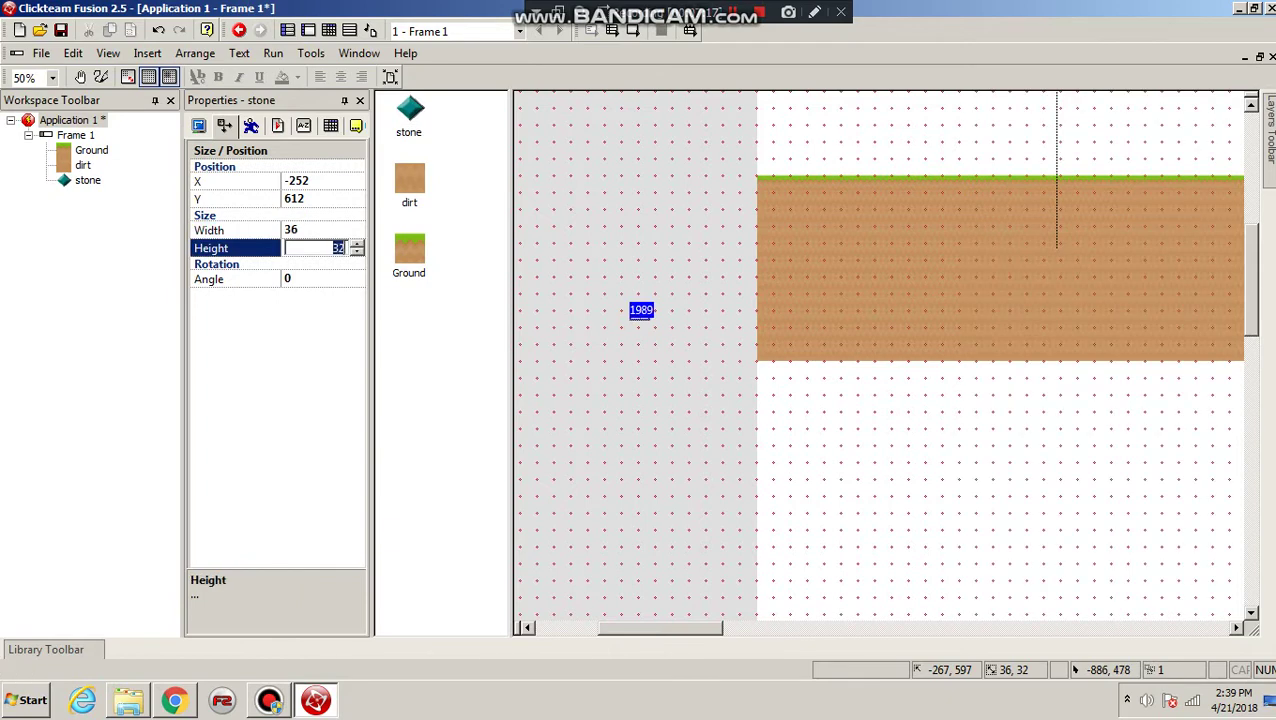
left_click(641, 301)
- Clear the stone object's image and paste the copied stone texture in its place, enlarging the canvas to fit
double_click(641, 308)
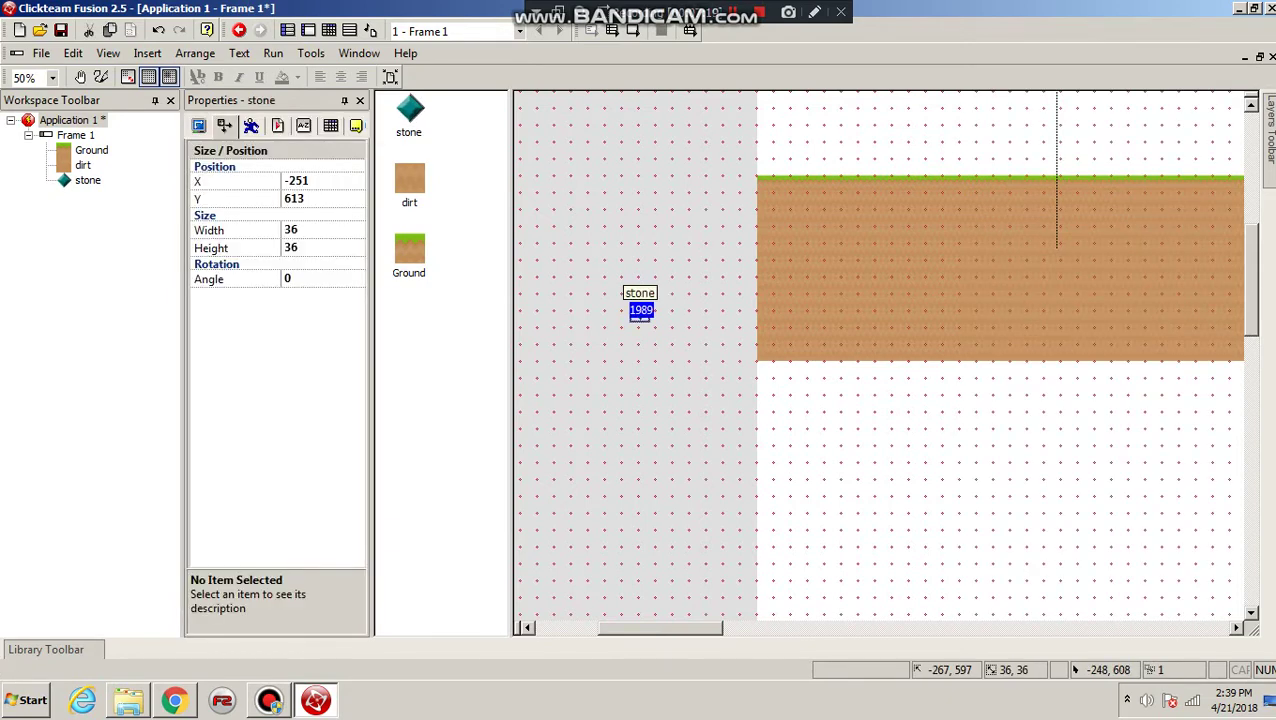
left_click(16, 33)
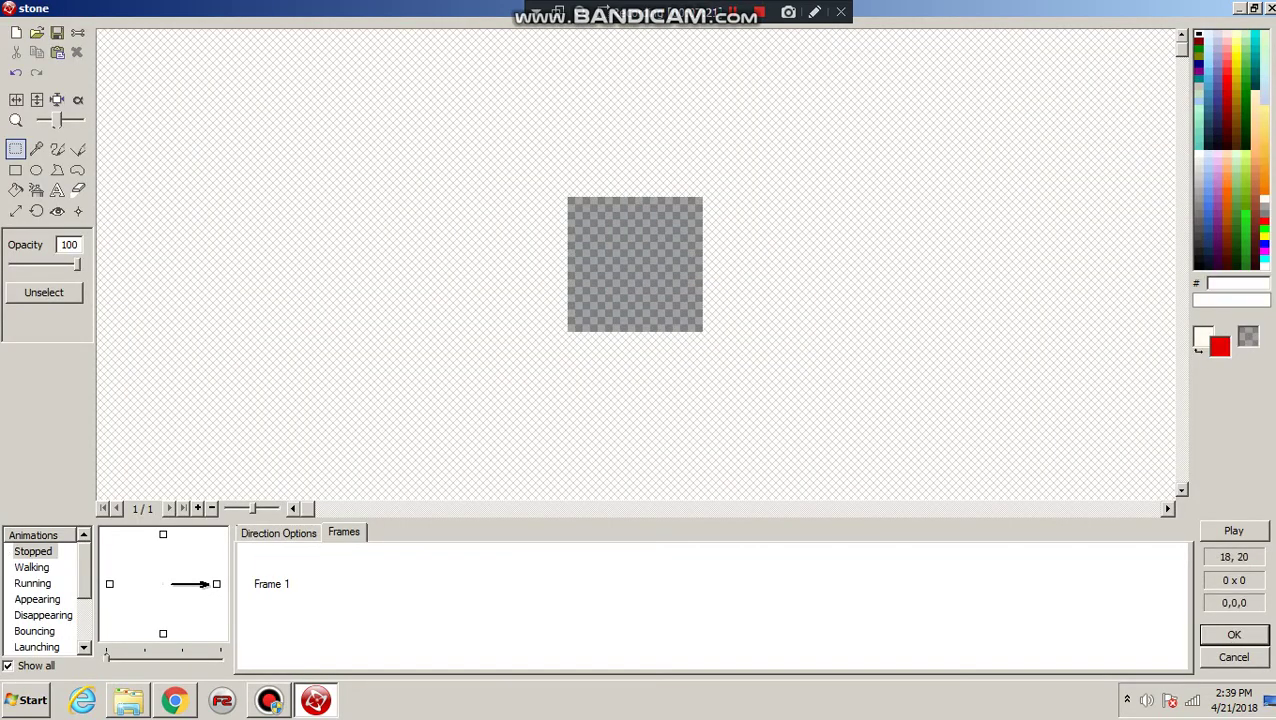
key("ctrl+v")
left_click(702, 386)
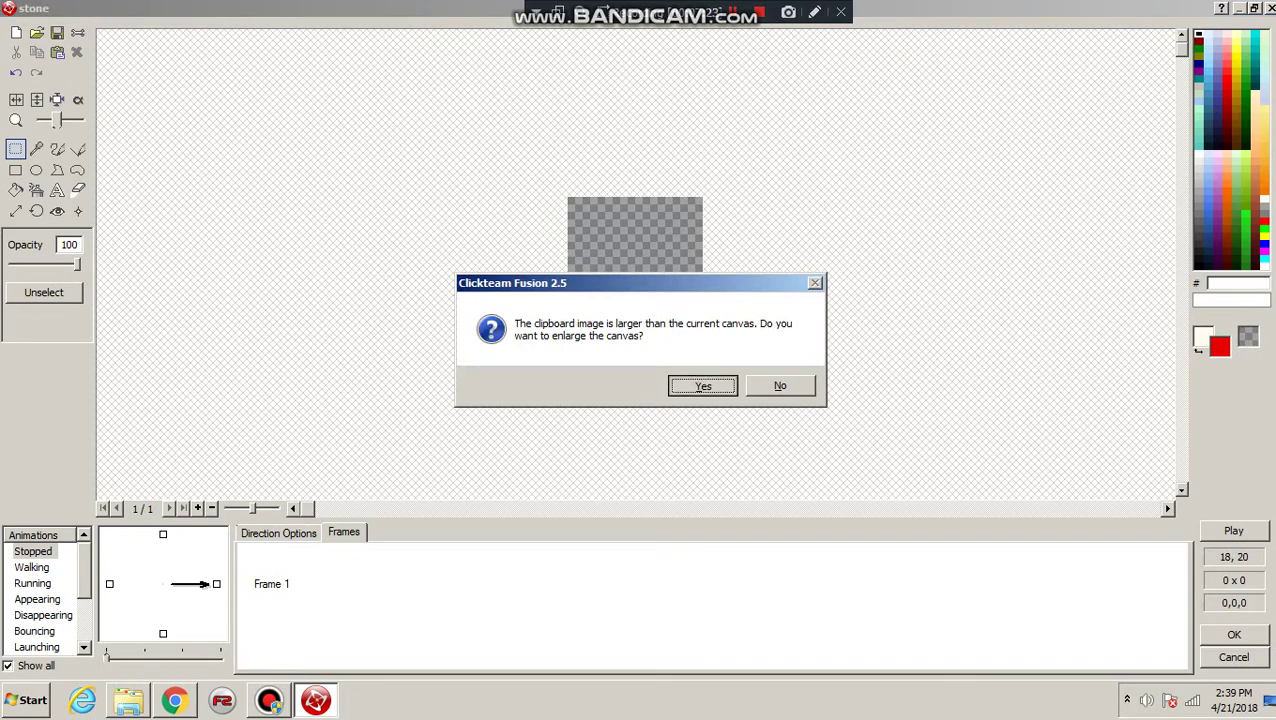
left_click_drag(57, 120, 41, 120)
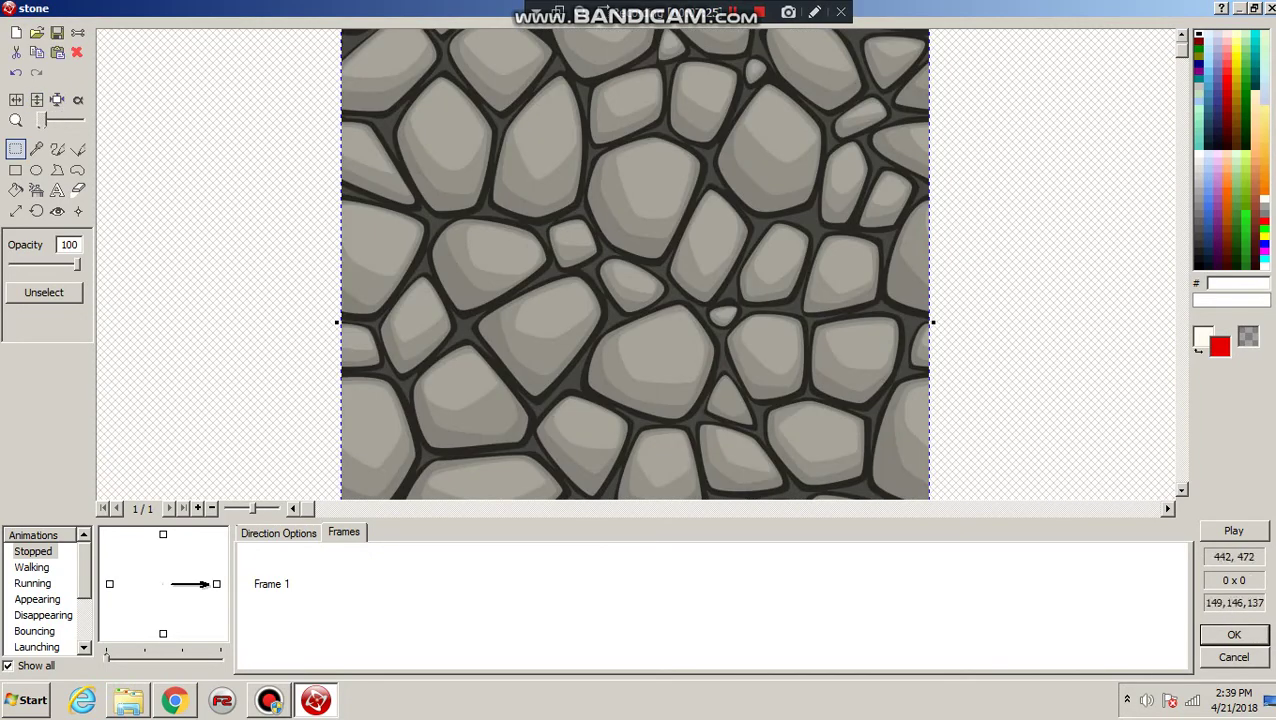
- Apply the edited stone texture and scale the resulting stone object to 36 wide by 36 high
left_click(1234, 635)
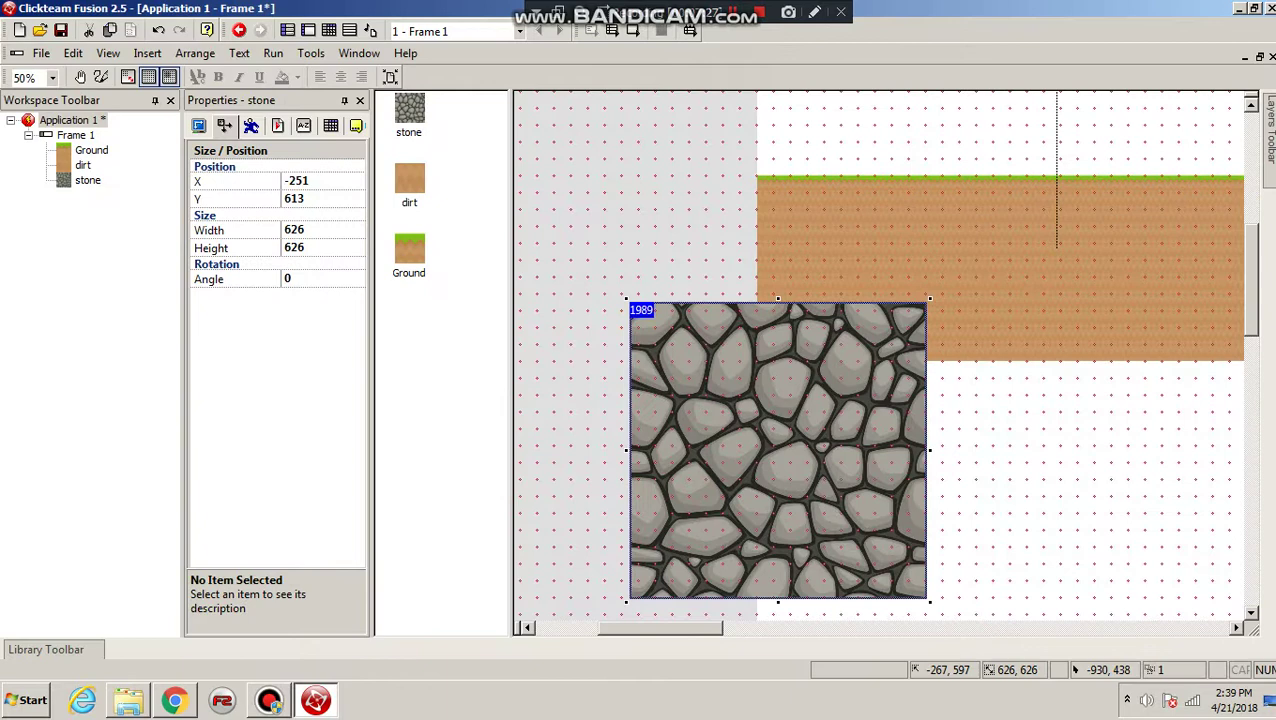
left_click(317, 229)
type("36")
key("Tab")
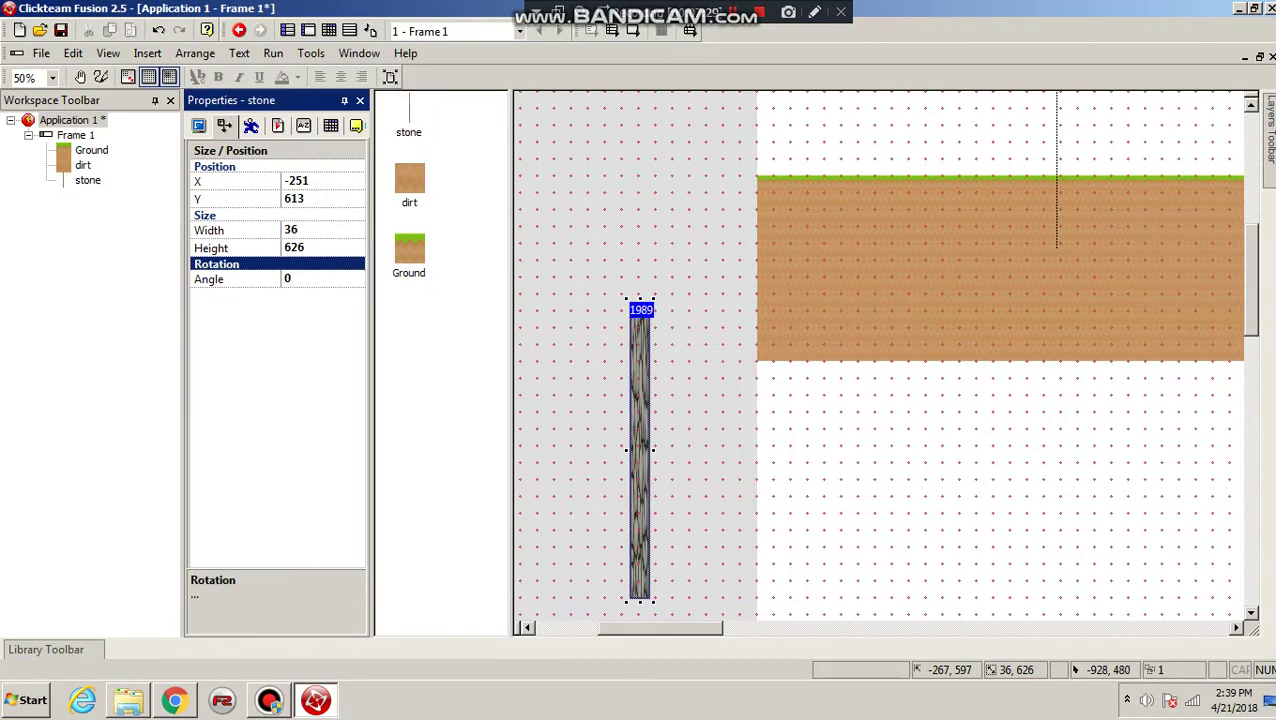
type("36")
left_click(630, 250)
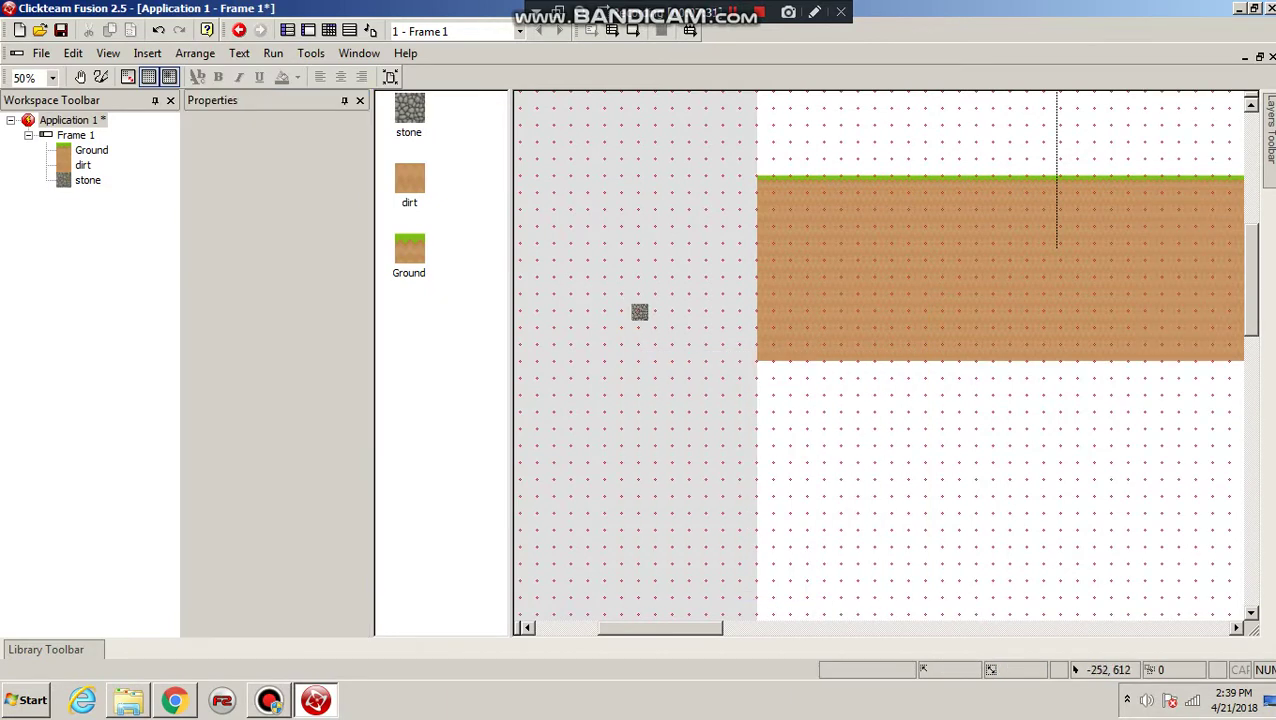
- Move the stone tile to X 0, Y 720, directly beneath the dirt layer at the frame's left edge
left_click_drag(640, 312, 765, 370)
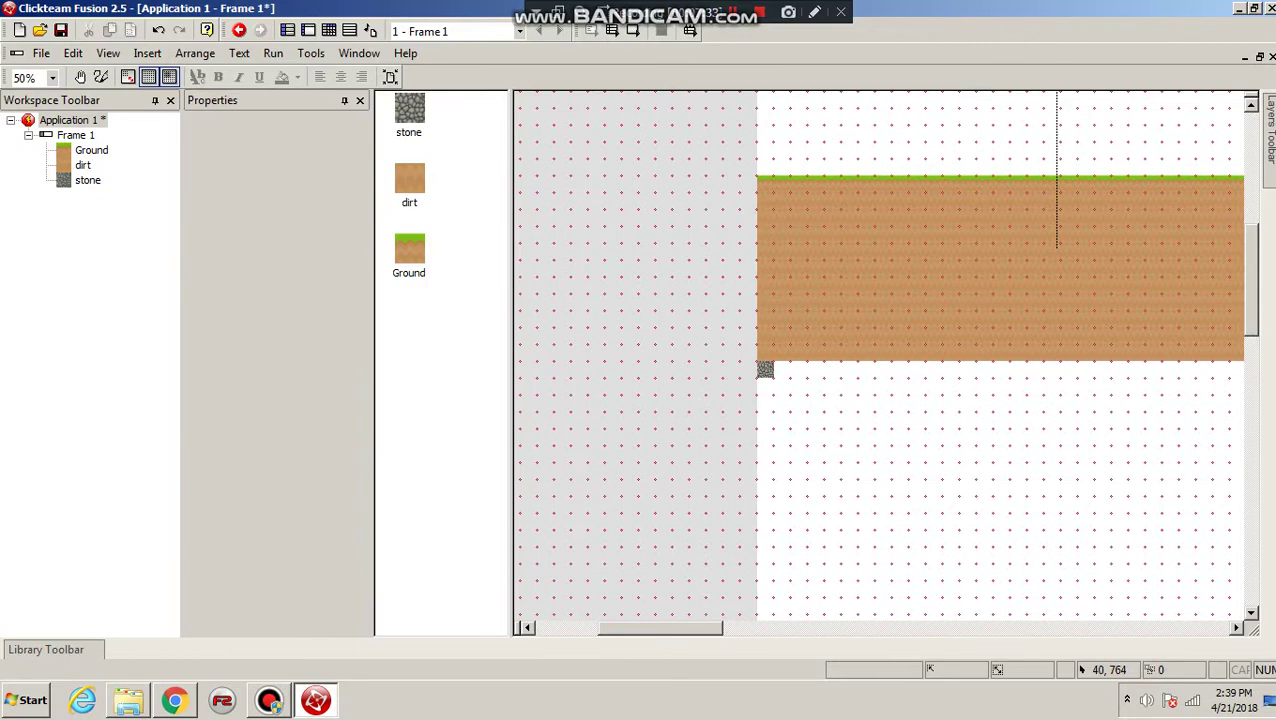
scroll(1000, 350, "down", 3)
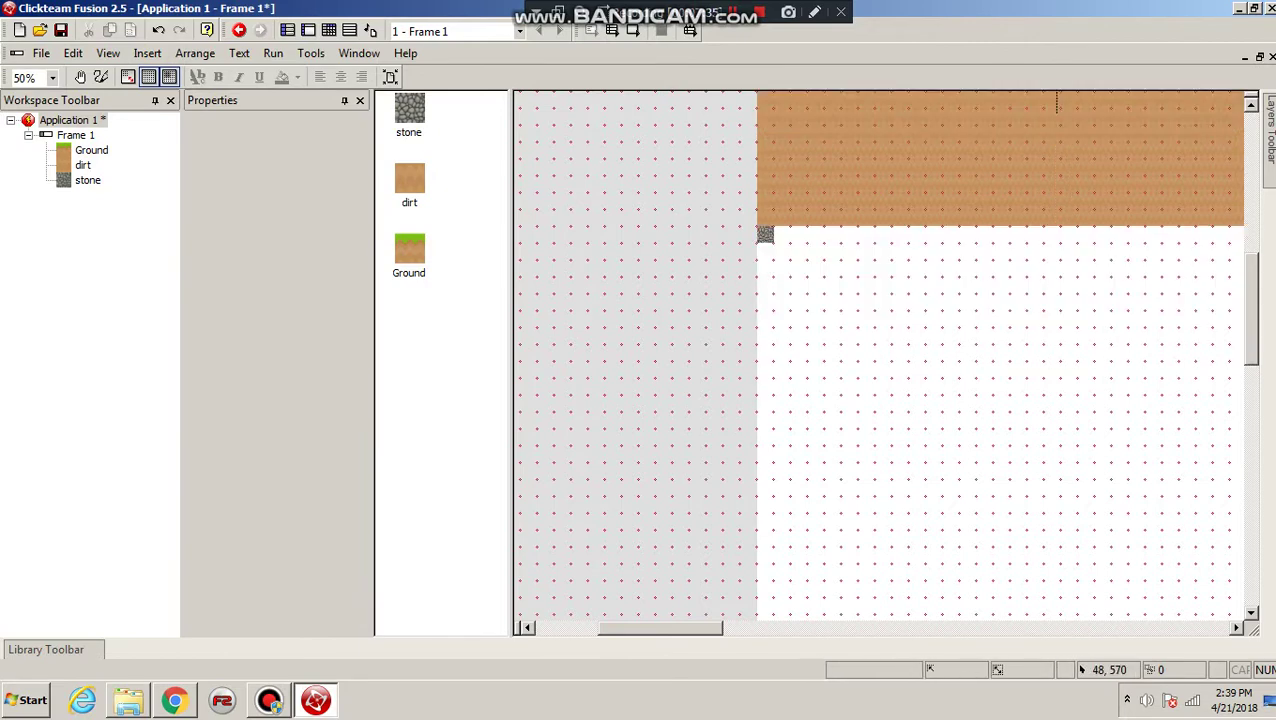
scroll(1000, 350, "up", 4)
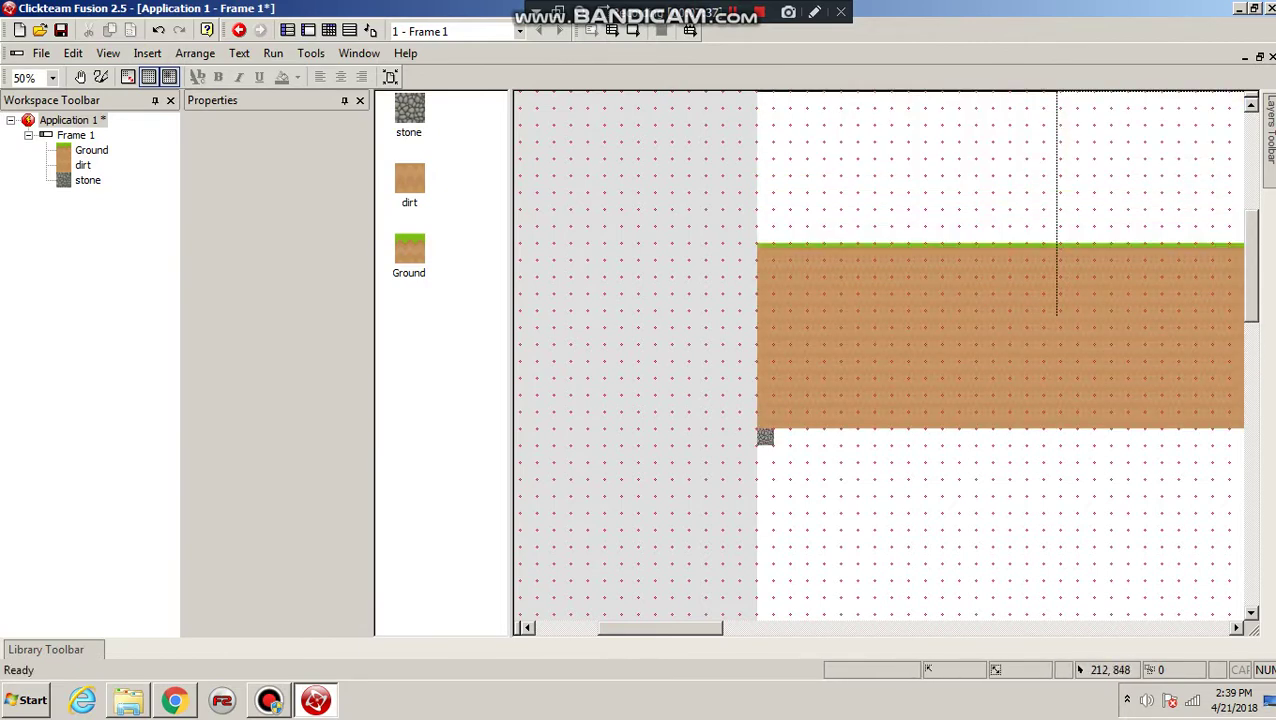
left_click(764, 438)
scroll(792, 490, "down", 11)
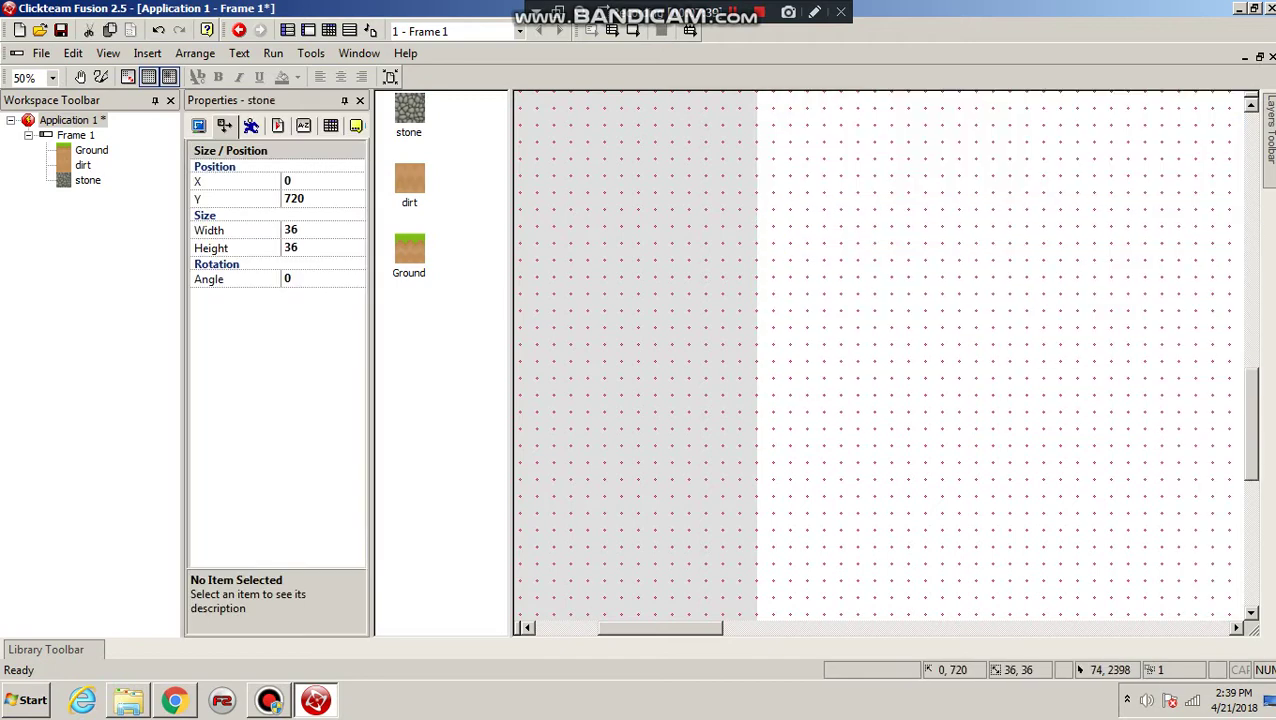
scroll(1000, 350, "down", 5)
scroll(1000, 350, "up", 15)
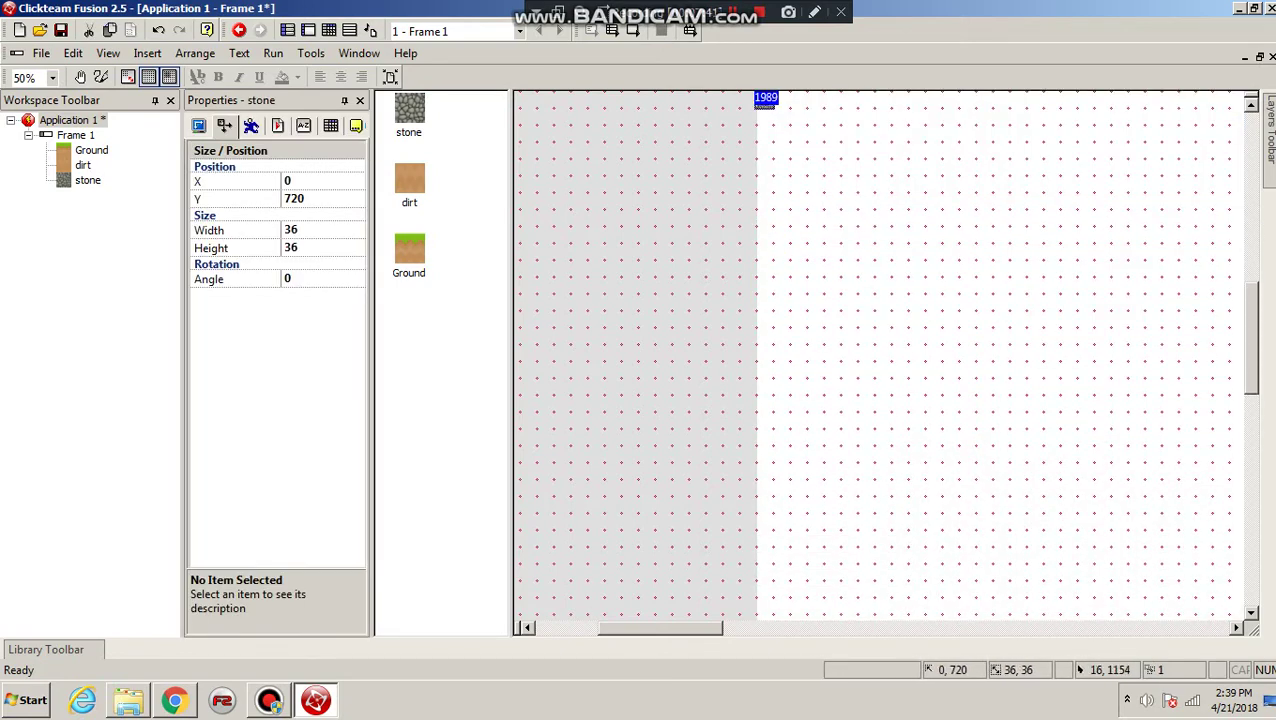
scroll(1000, 350, "up", 5)
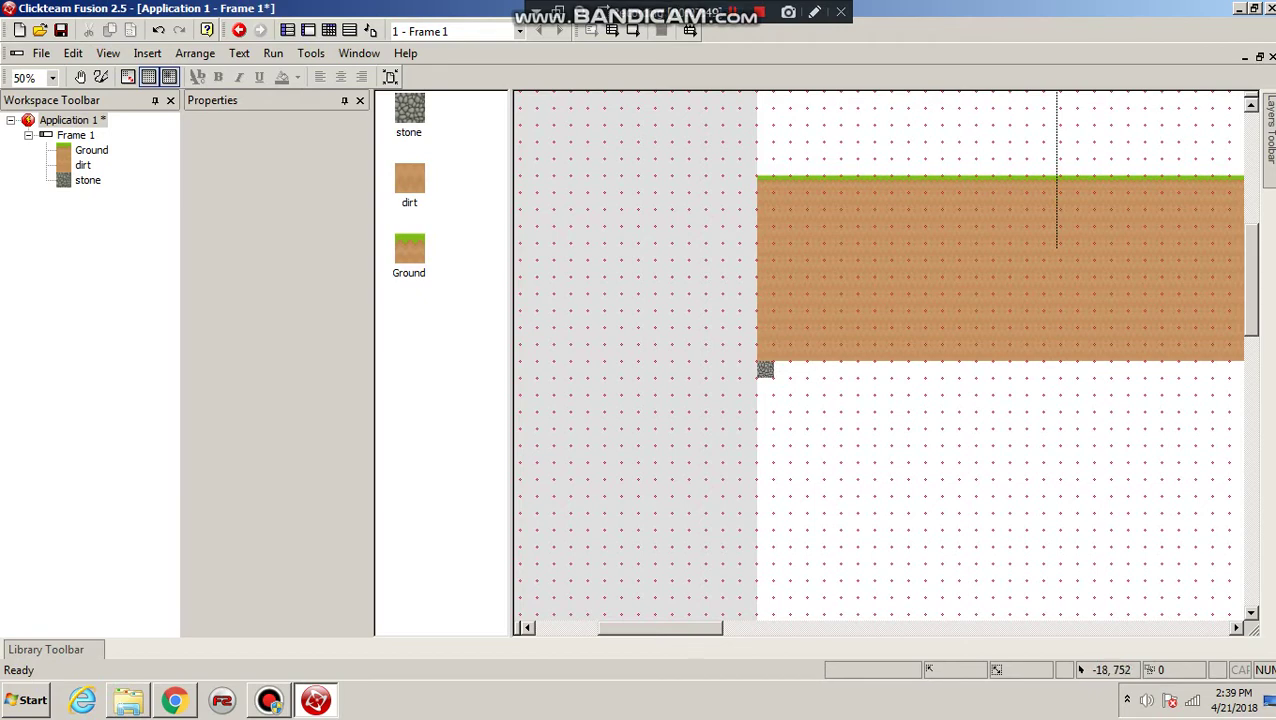
scroll(880, 355, "down", 10)
scroll(880, 355, "up", 10)
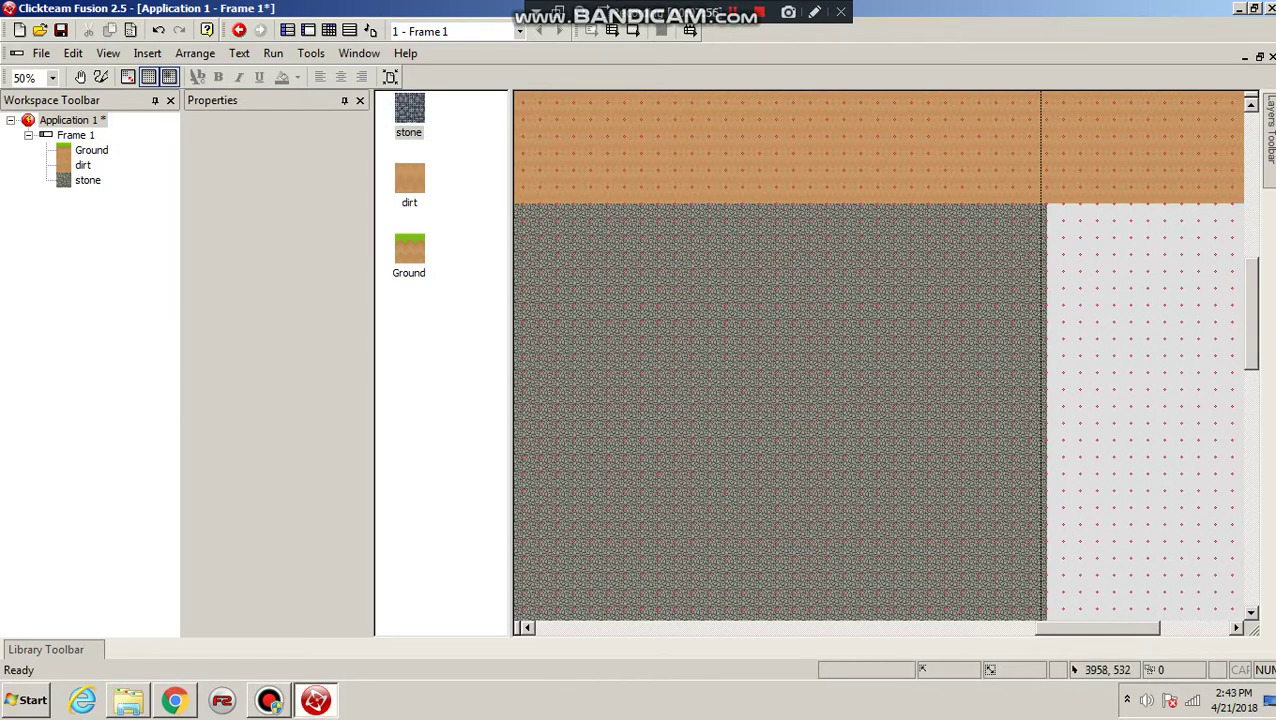
- Zoom the frame out to 25% and review the stone layer beneath the dirt across the level
left_click(52, 77)
left_click(25, 94)
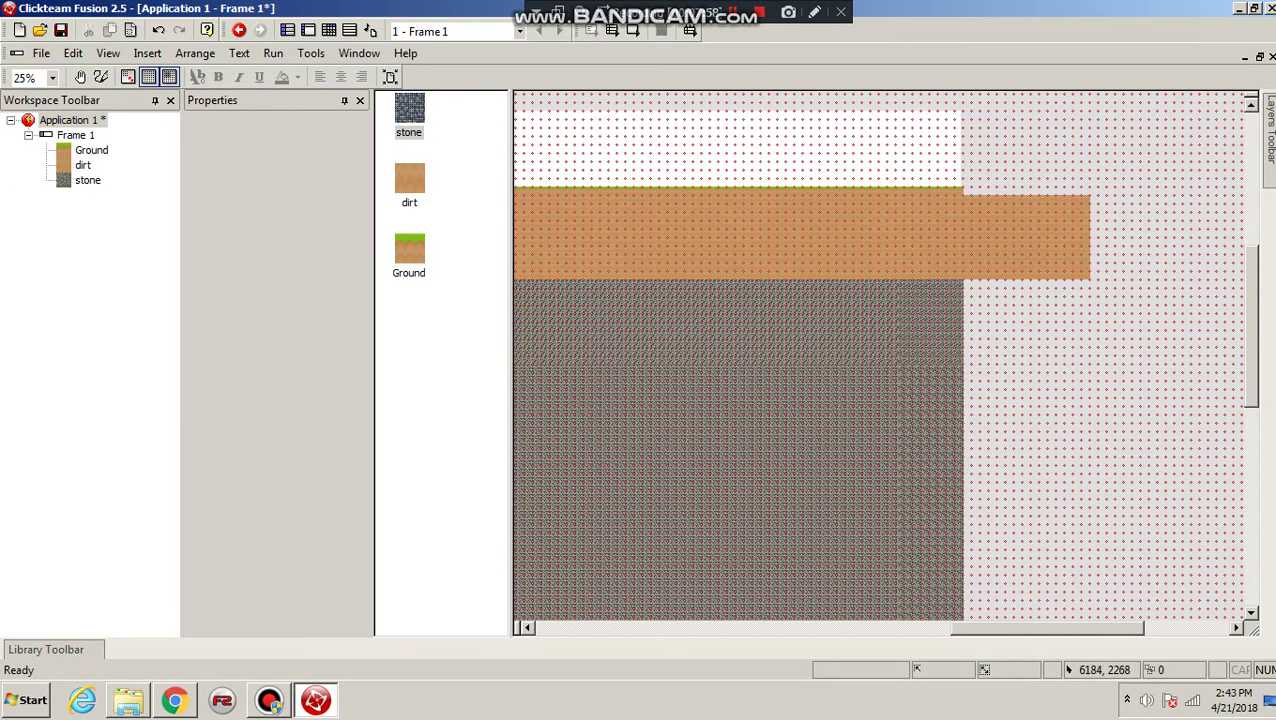
left_click_drag(1010, 628, 743, 628)
scroll(808, 530, "down", 4)
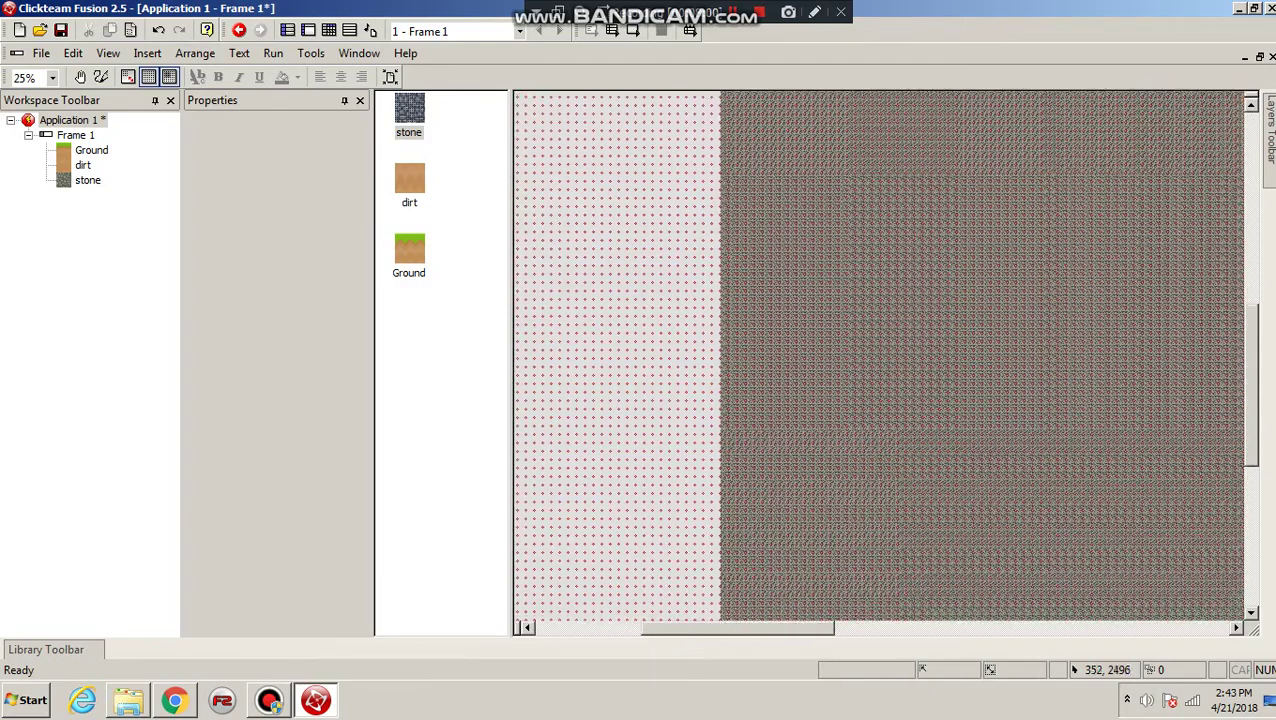
scroll(880, 360, "up", 8)
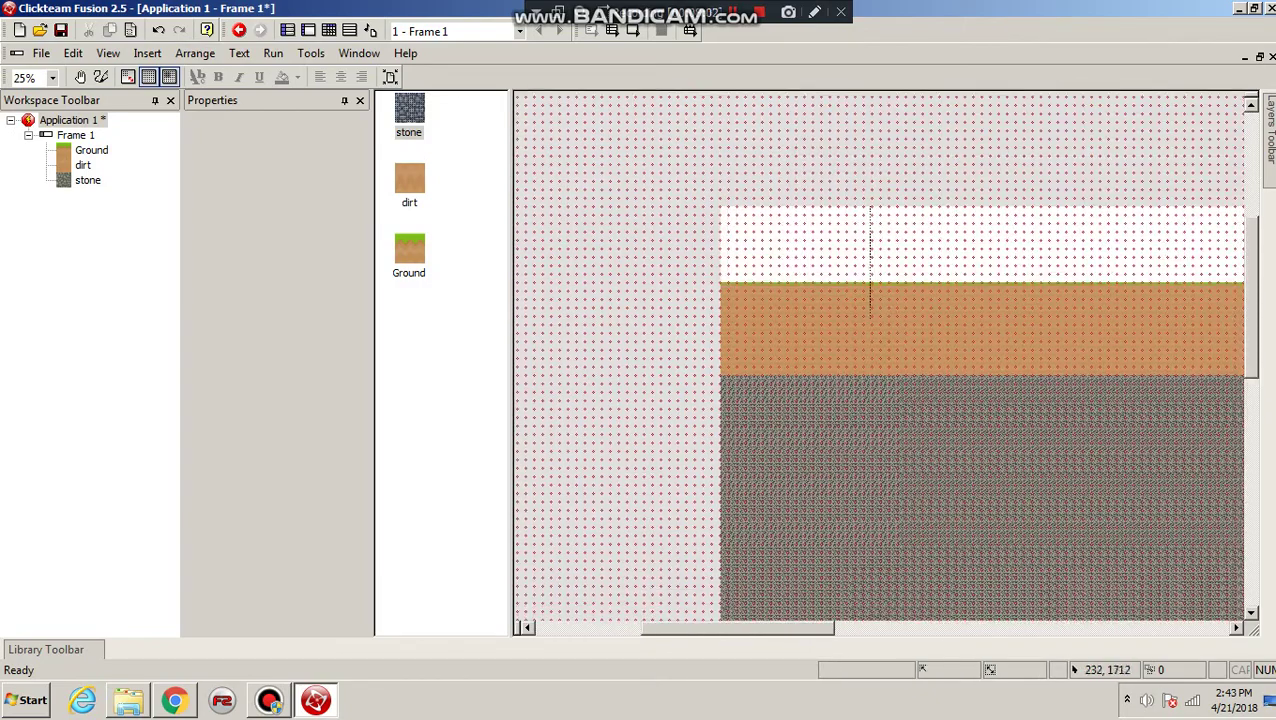
scroll(880, 360, "right", 4)
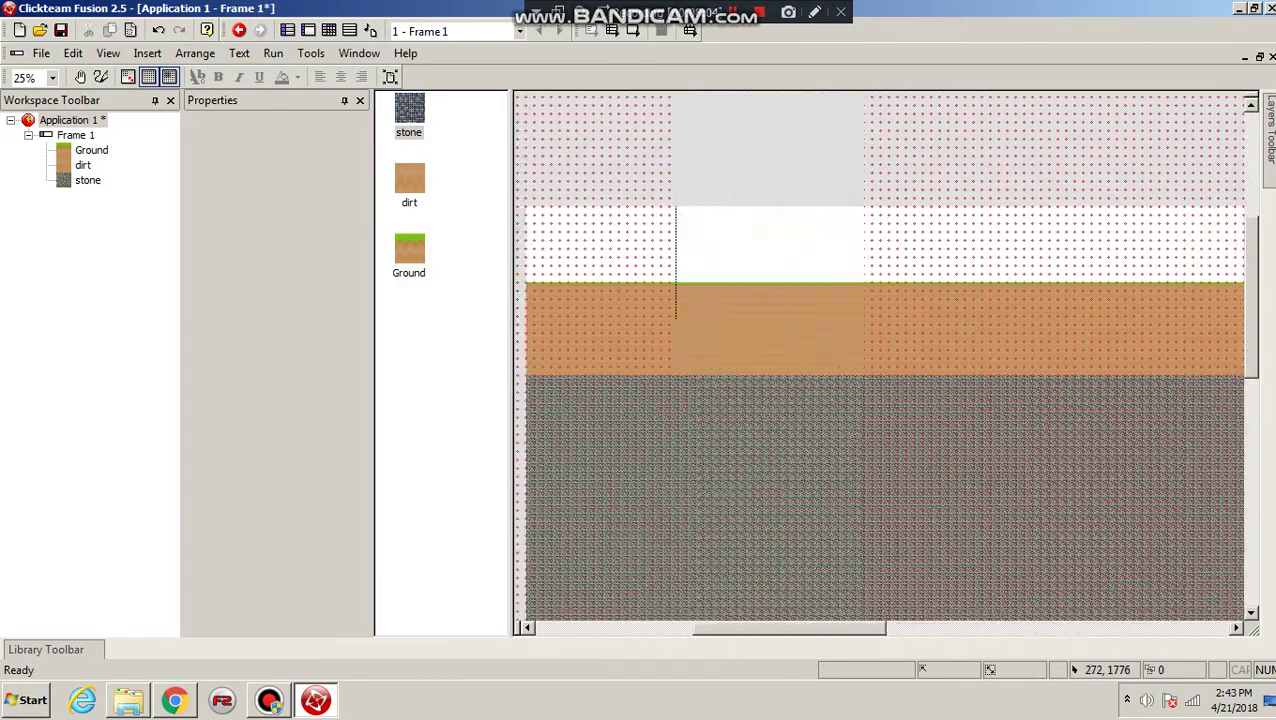
scroll(880, 360, "left", 2)
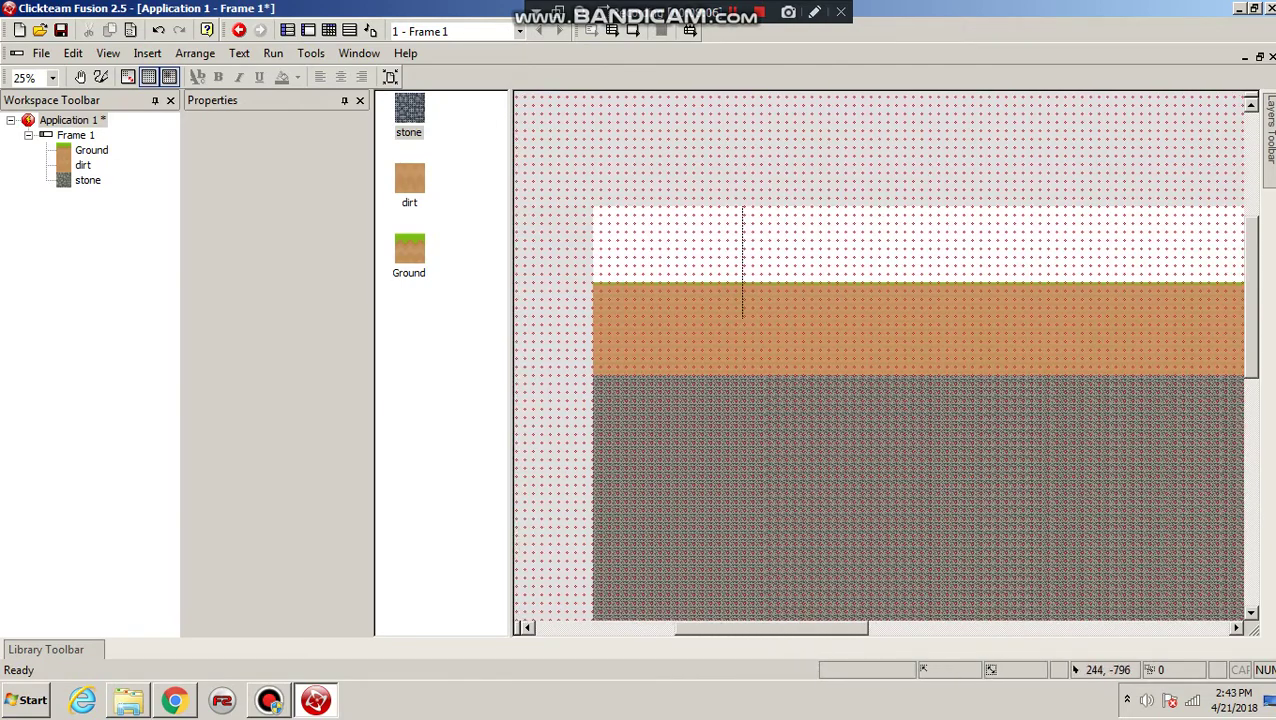
- Test-run the frame, close the preview, and check individual tiles in the dirt and stone layers
left_click(632, 31)
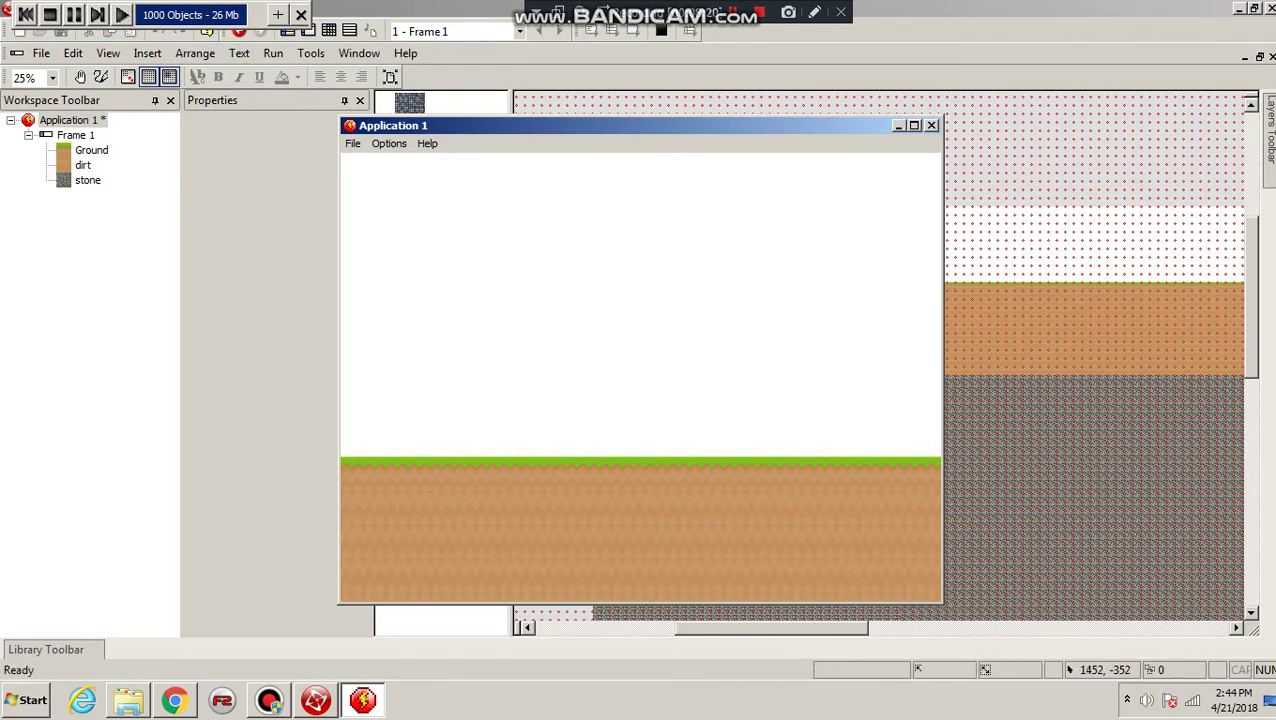
left_click(931, 125)
left_click(842, 338)
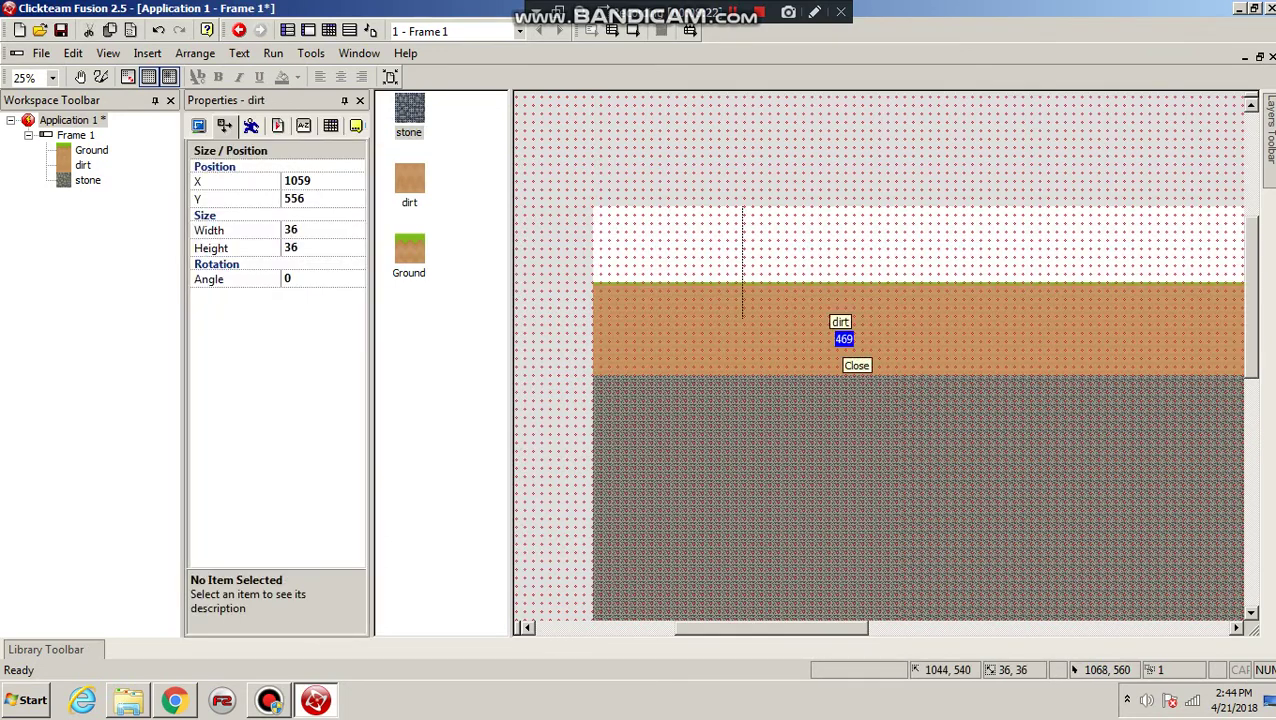
left_click(859, 399)
left_click(815, 412)
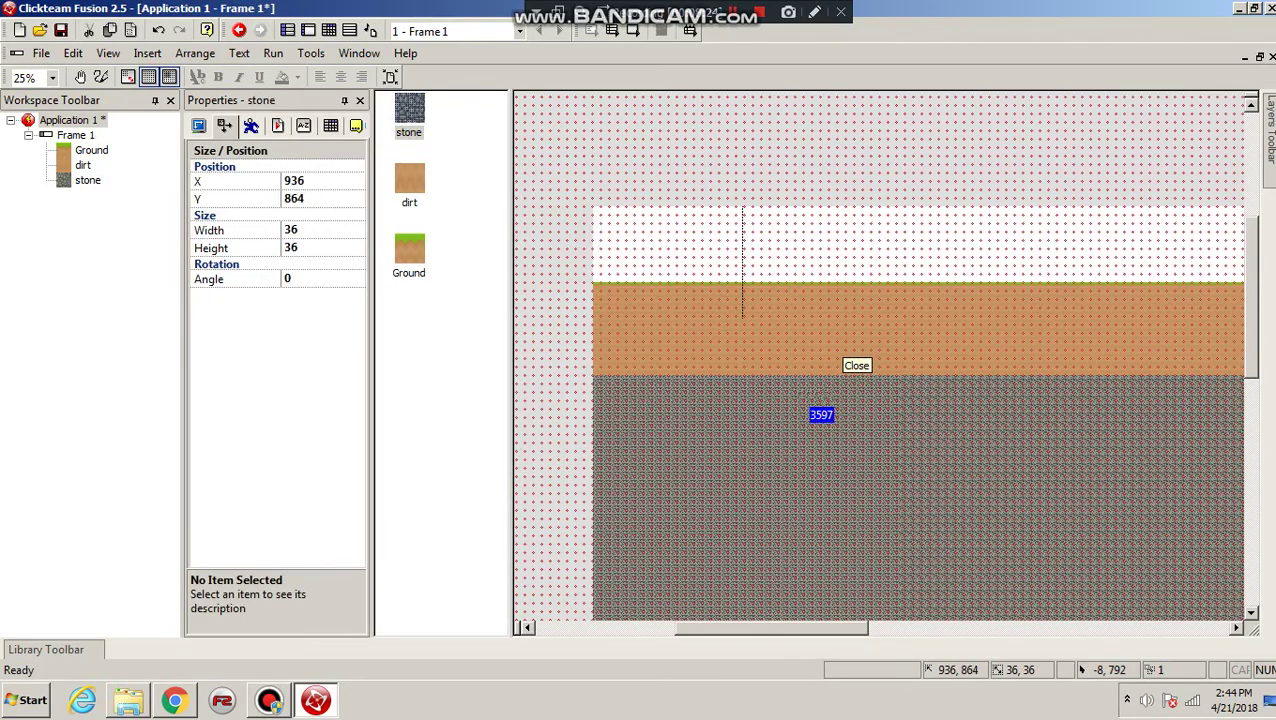
left_click(583, 406)
- Examine how far the stone layer extends along the frame's lower edge and both sides
scroll(805, 410, "down", 10)
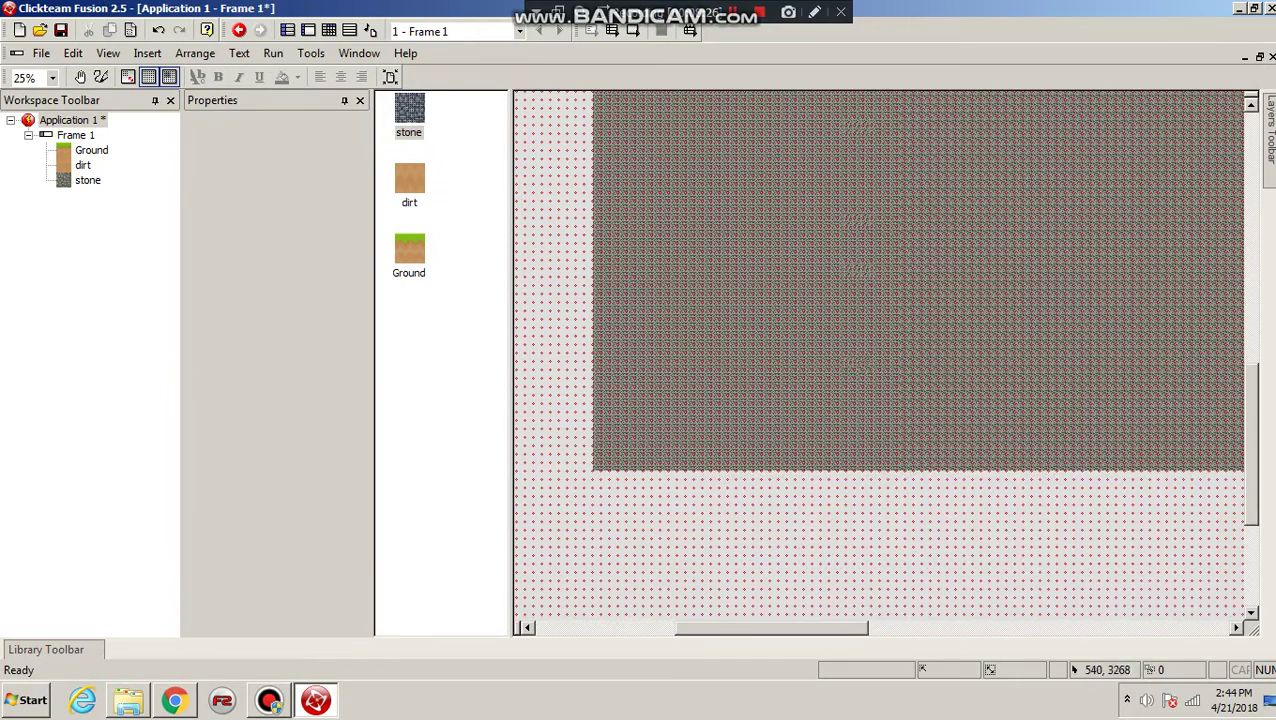
scroll(742, 262, "up", 10)
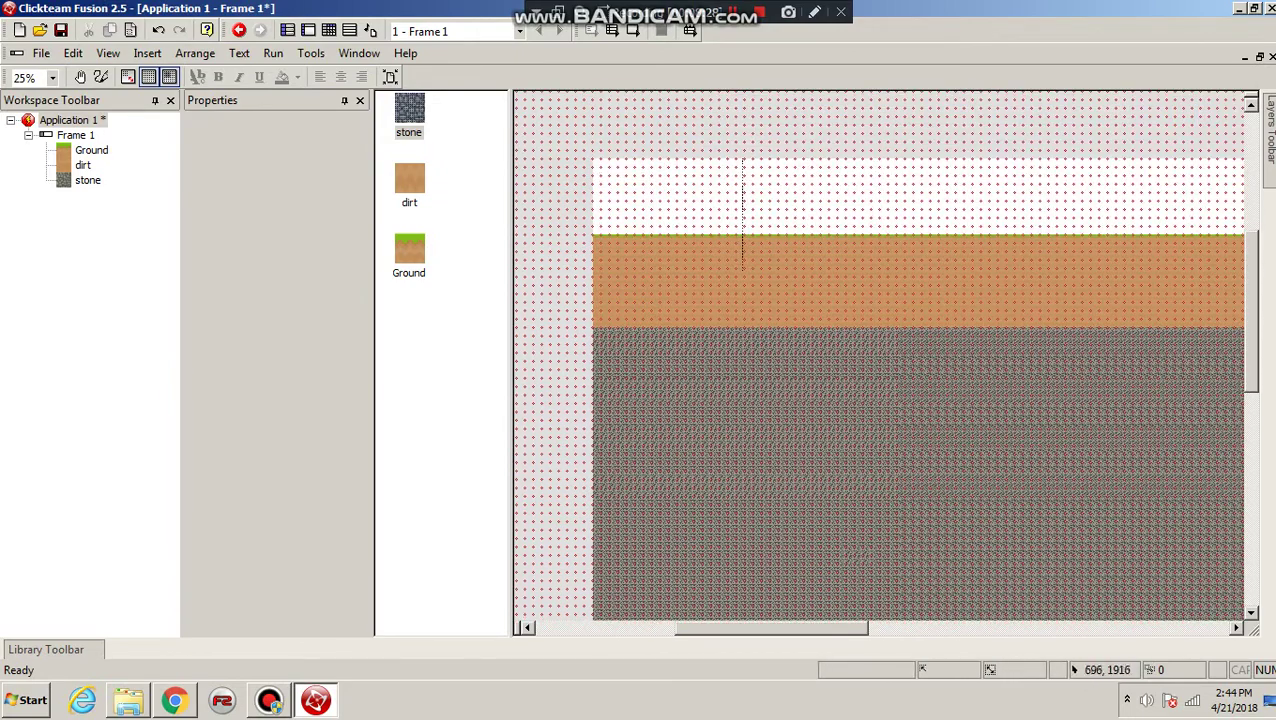
left_click_drag(770, 628, 1010, 628)
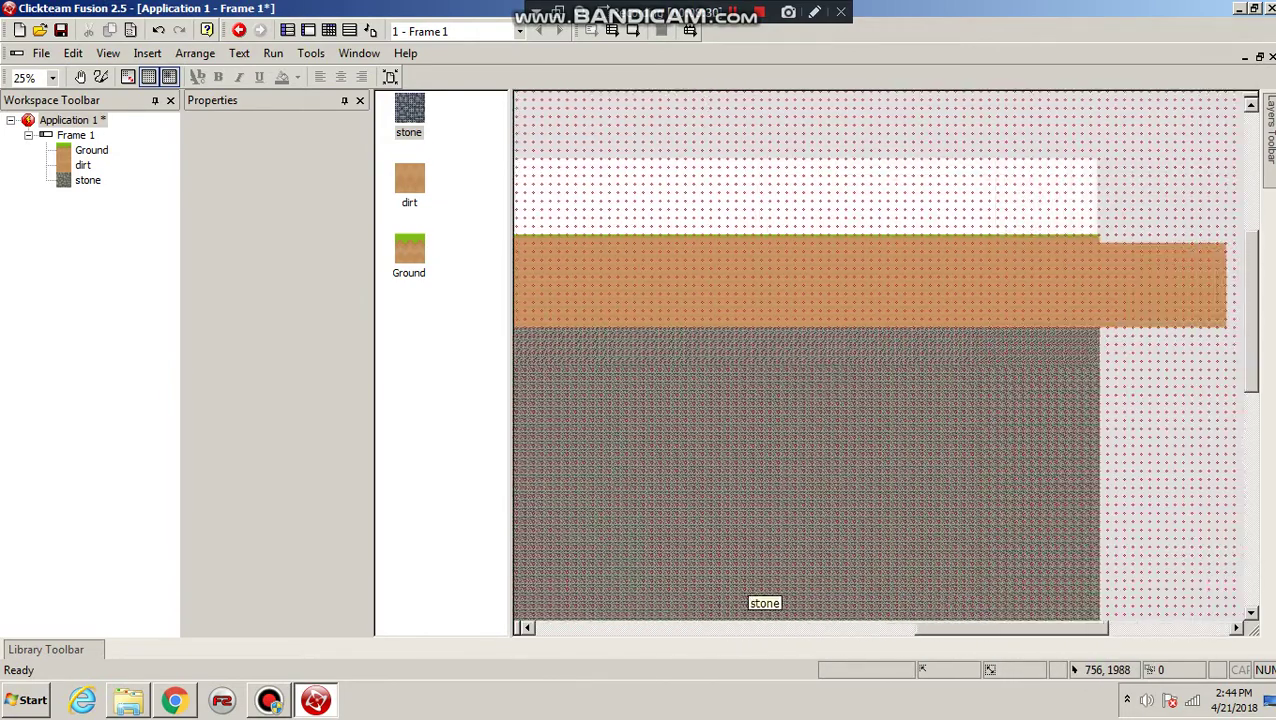
scroll(935, 420, "down", 5)
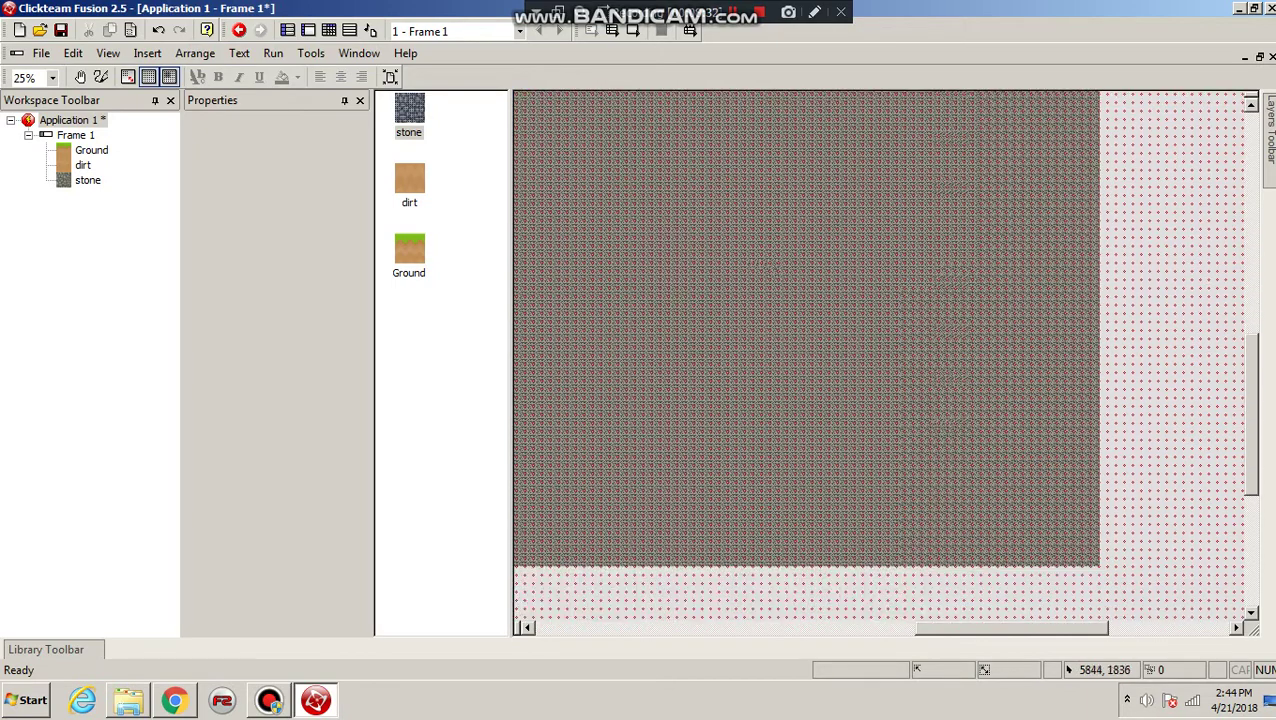
scroll(848, 450, "up", 5)
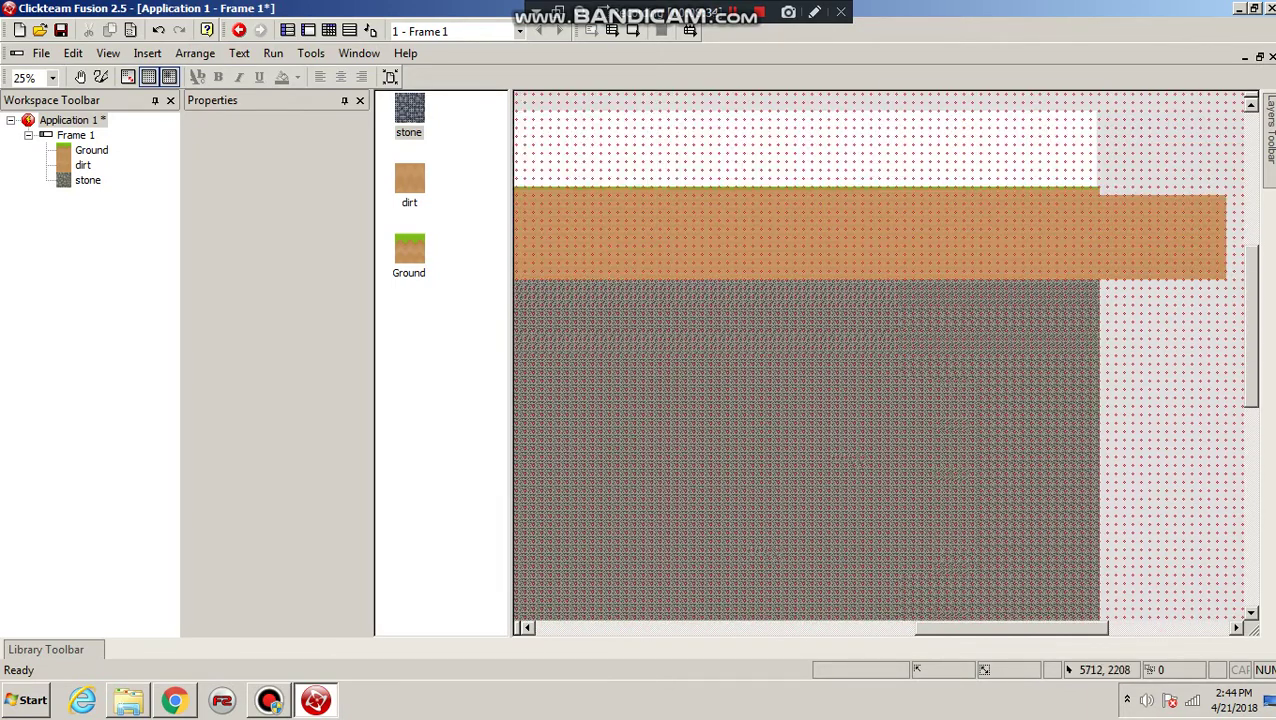
scroll(848, 450, "left", 8)
scroll(848, 450, "left", 6)
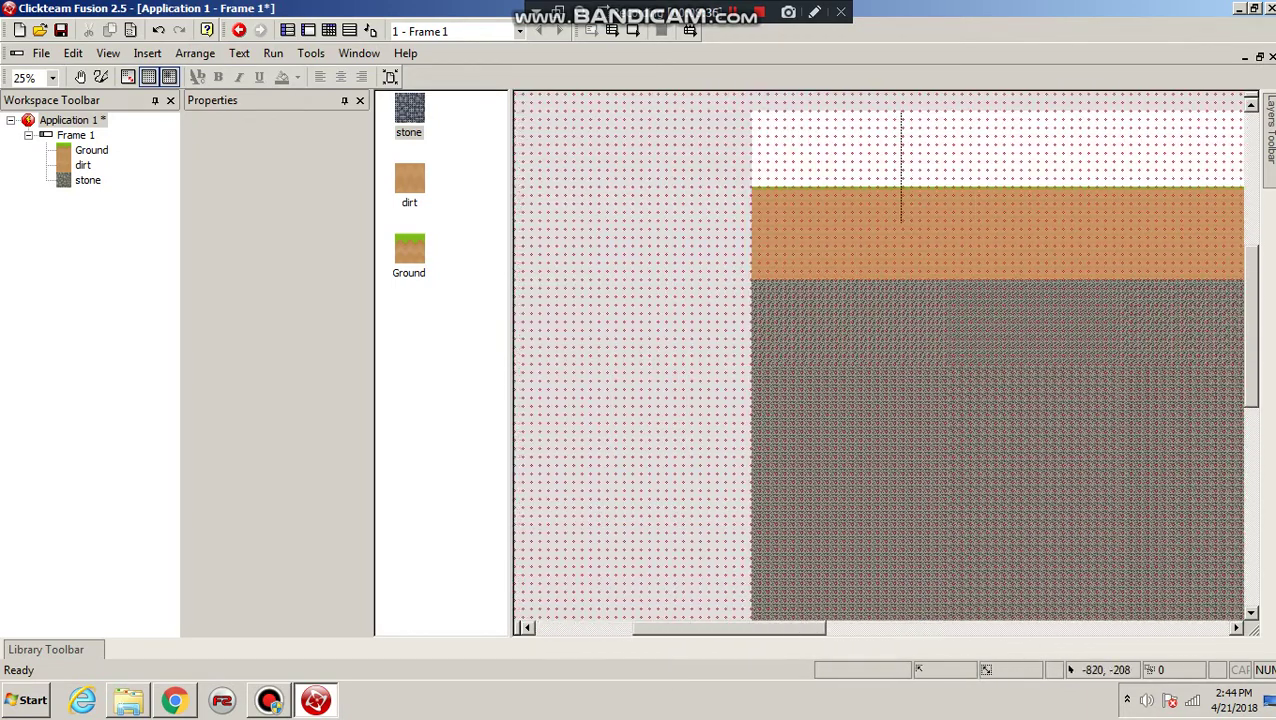
- Look through Application 1's window, runtime, values, events and Windows properties for an object limit setting
left_click(97, 119)
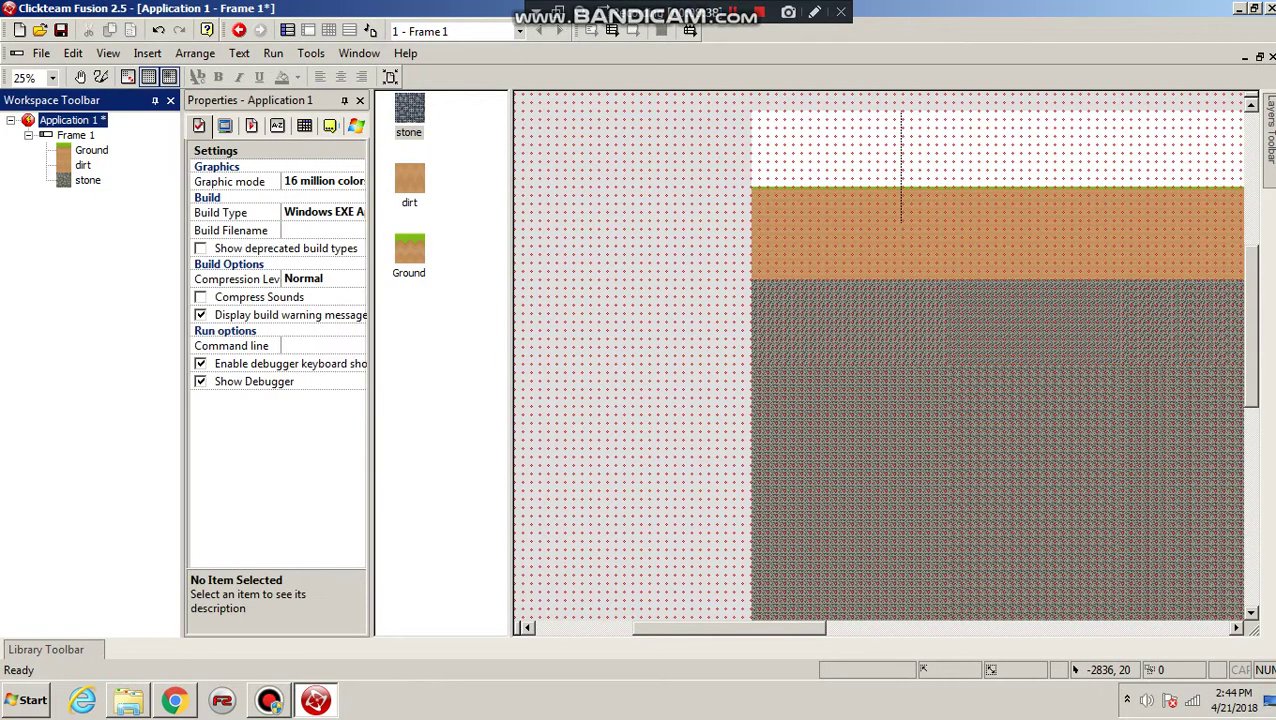
left_click(225, 126)
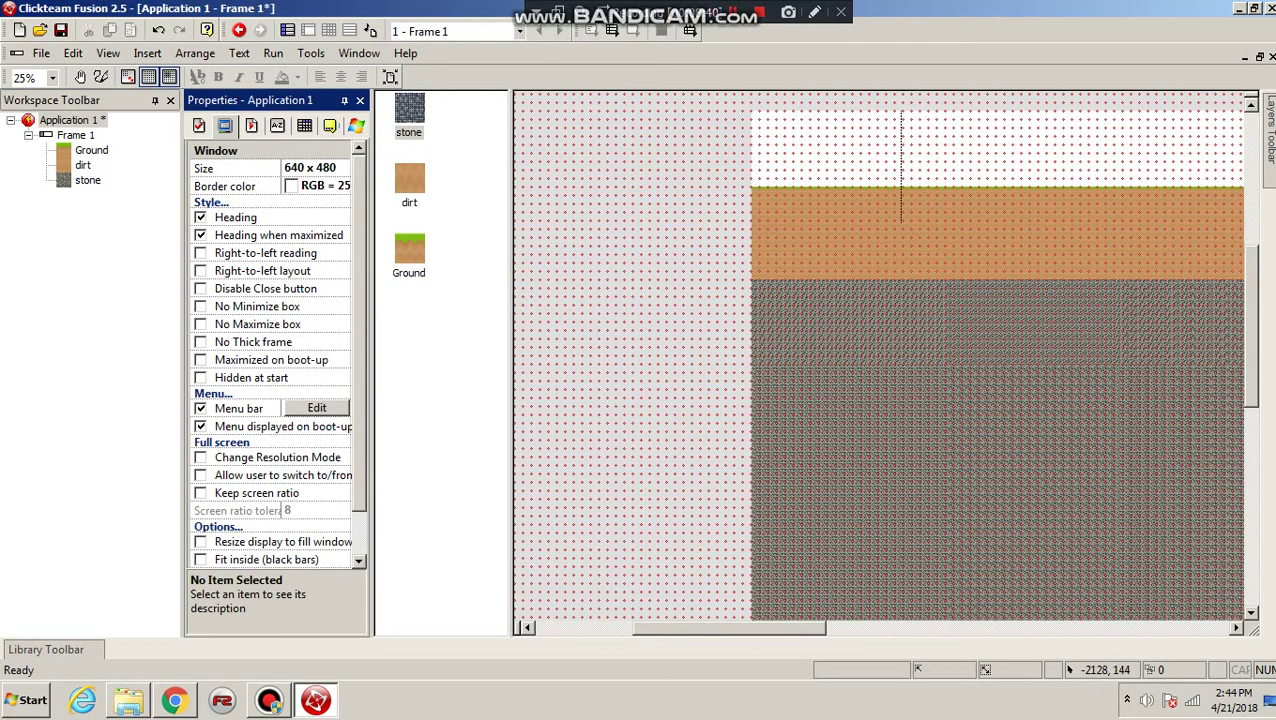
left_click(638, 150)
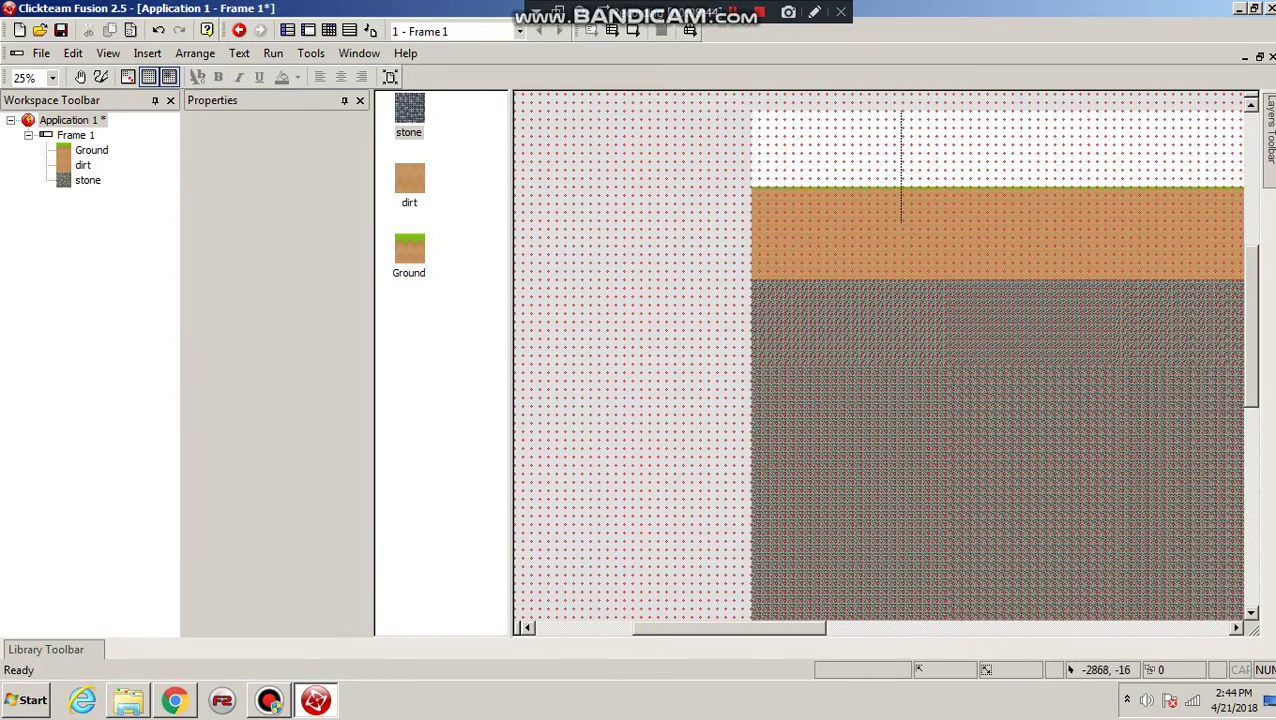
left_click(50, 121)
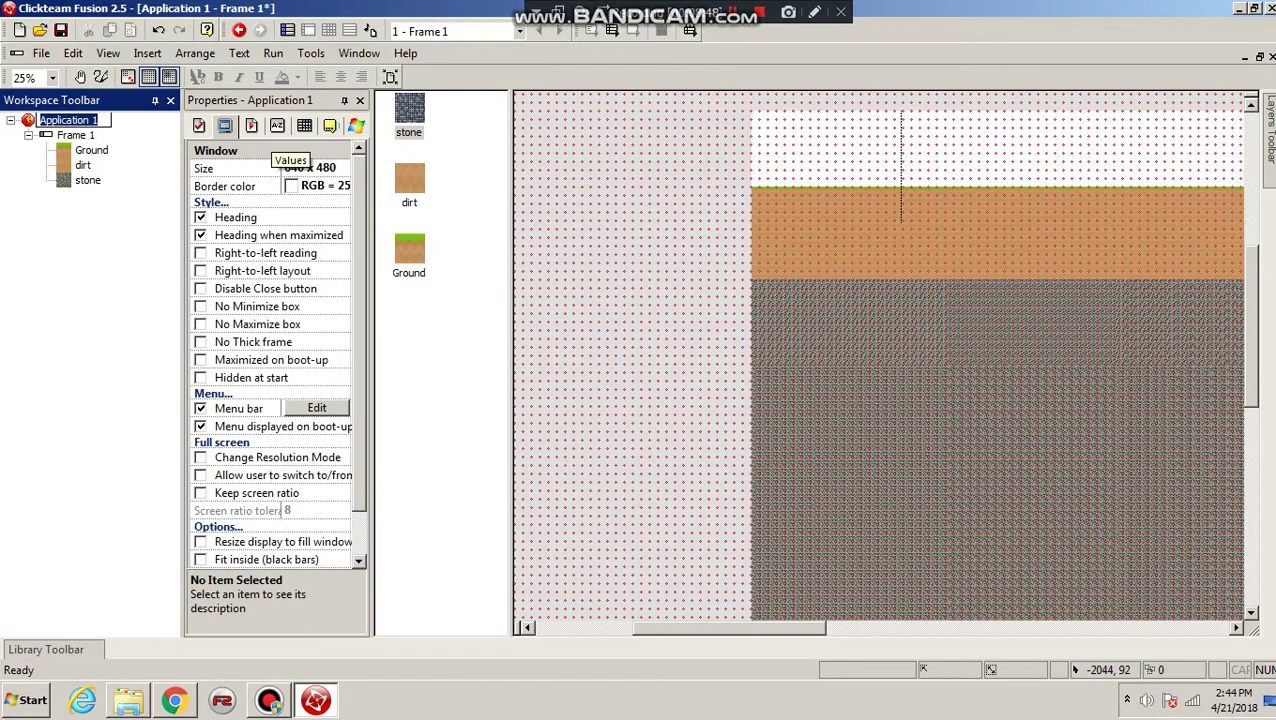
left_click(224, 125)
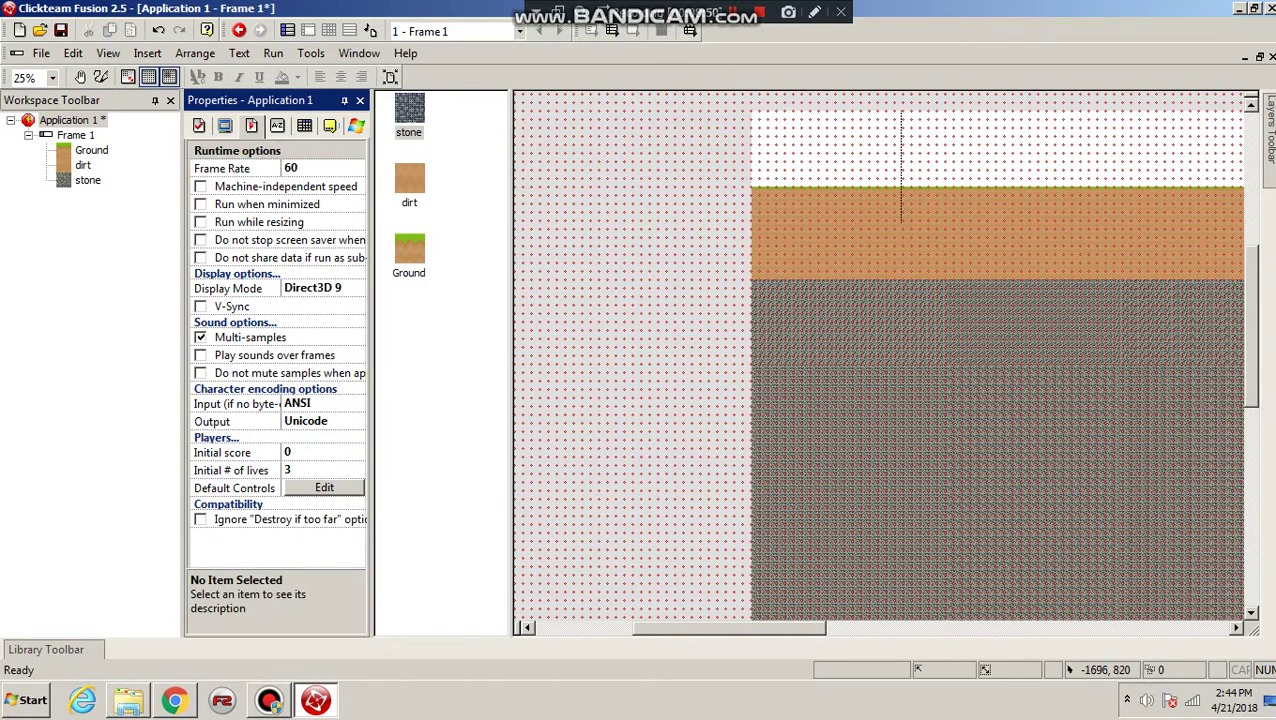
left_click(277, 125)
left_click(304, 125)
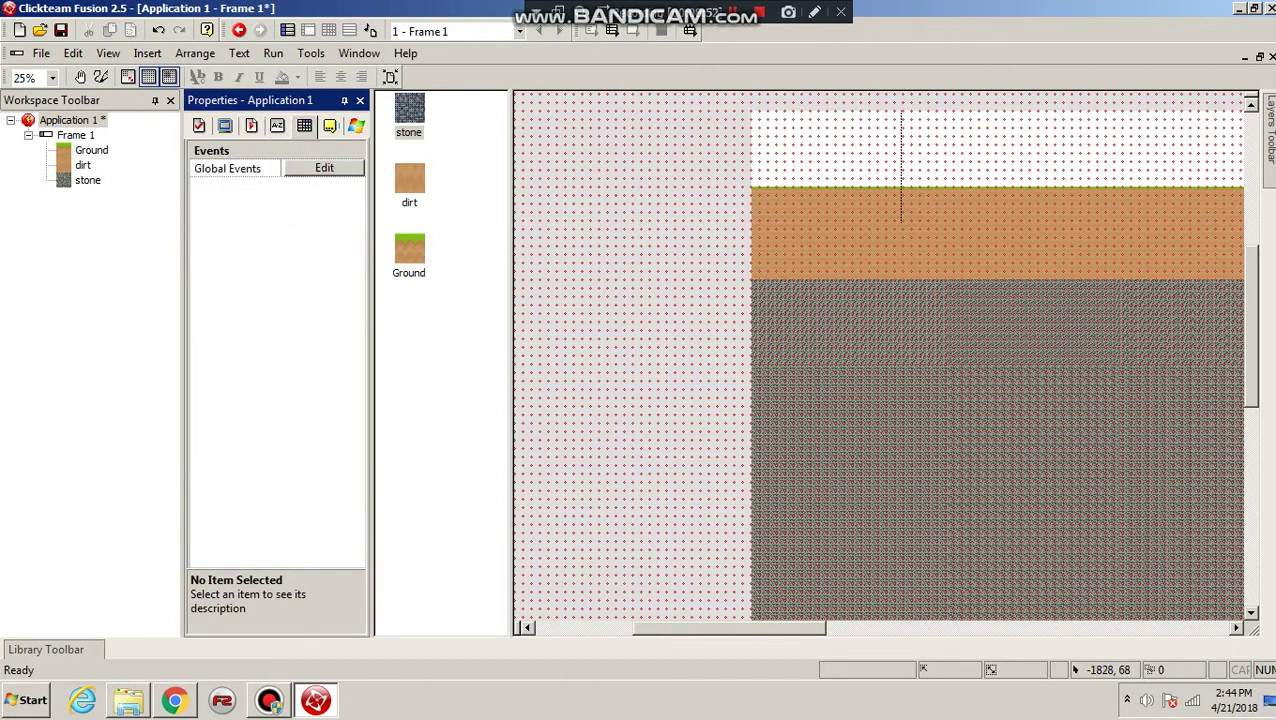
left_click(330, 125)
left_click(356, 125)
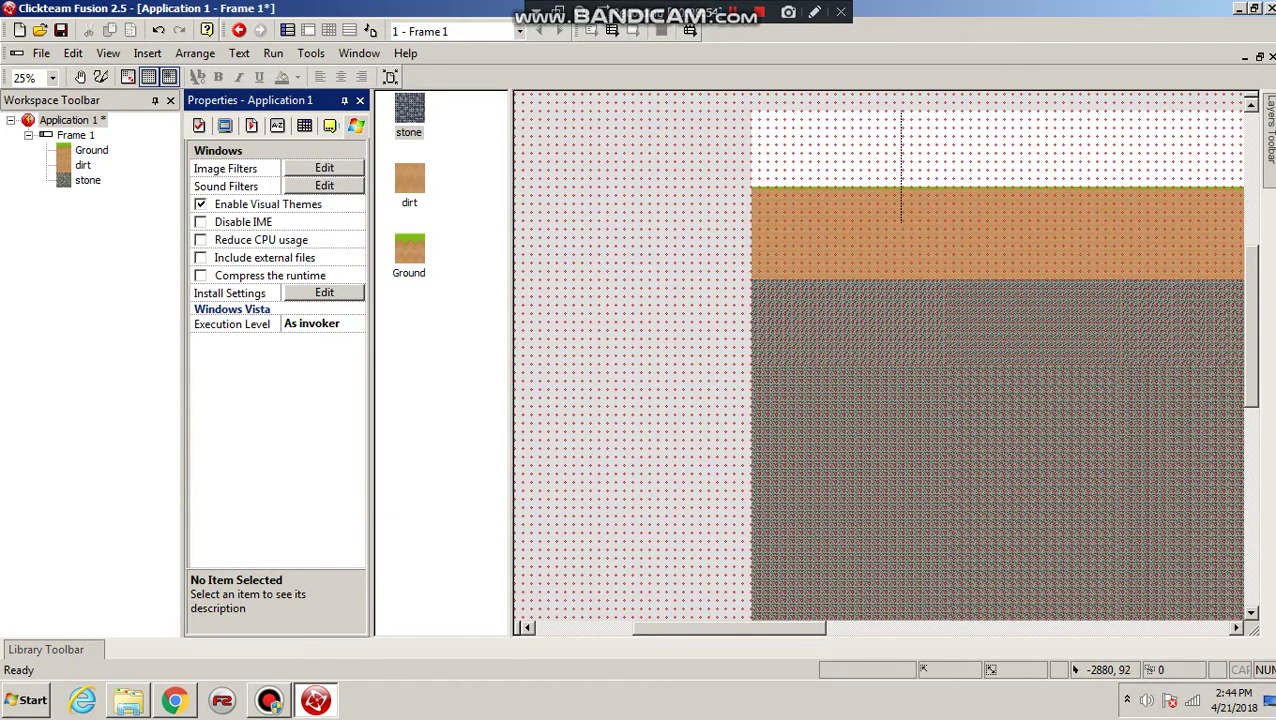
- Raise Frame 1's number of objects in its runtime options to cover all placed tiles, and test-run the application
left_click(78, 135)
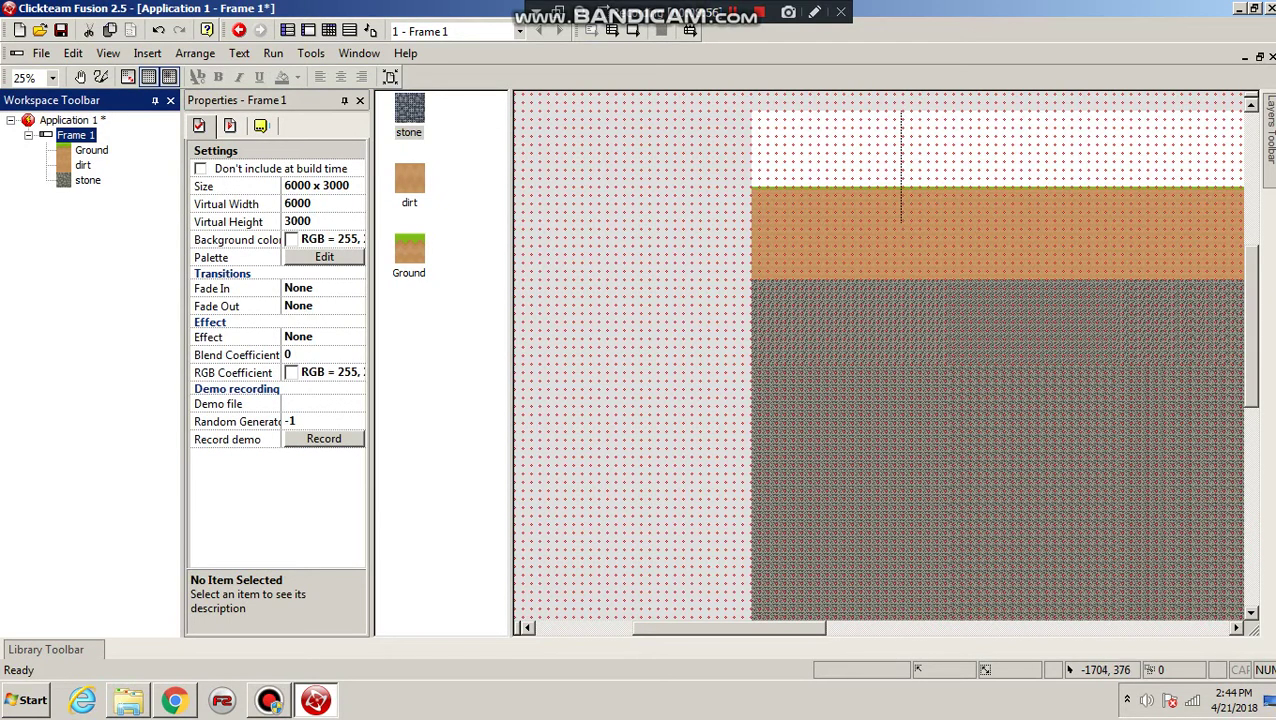
left_click(231, 127)
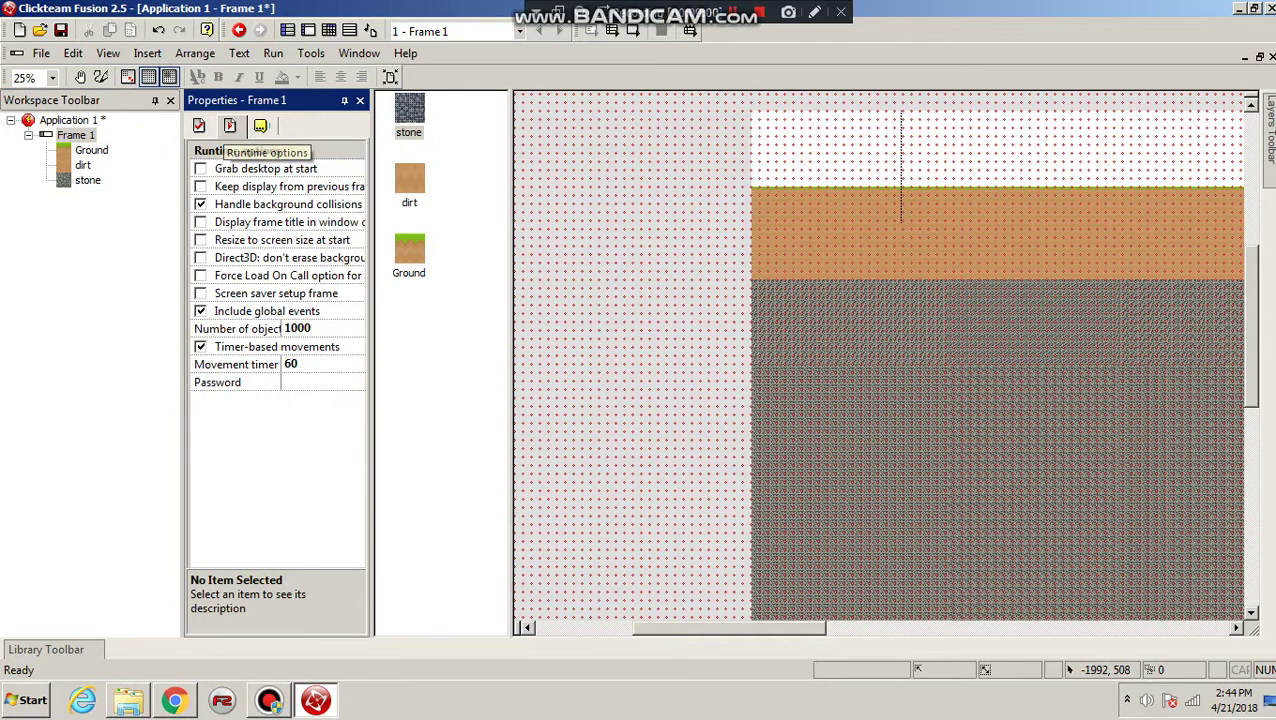
left_click(294, 331)
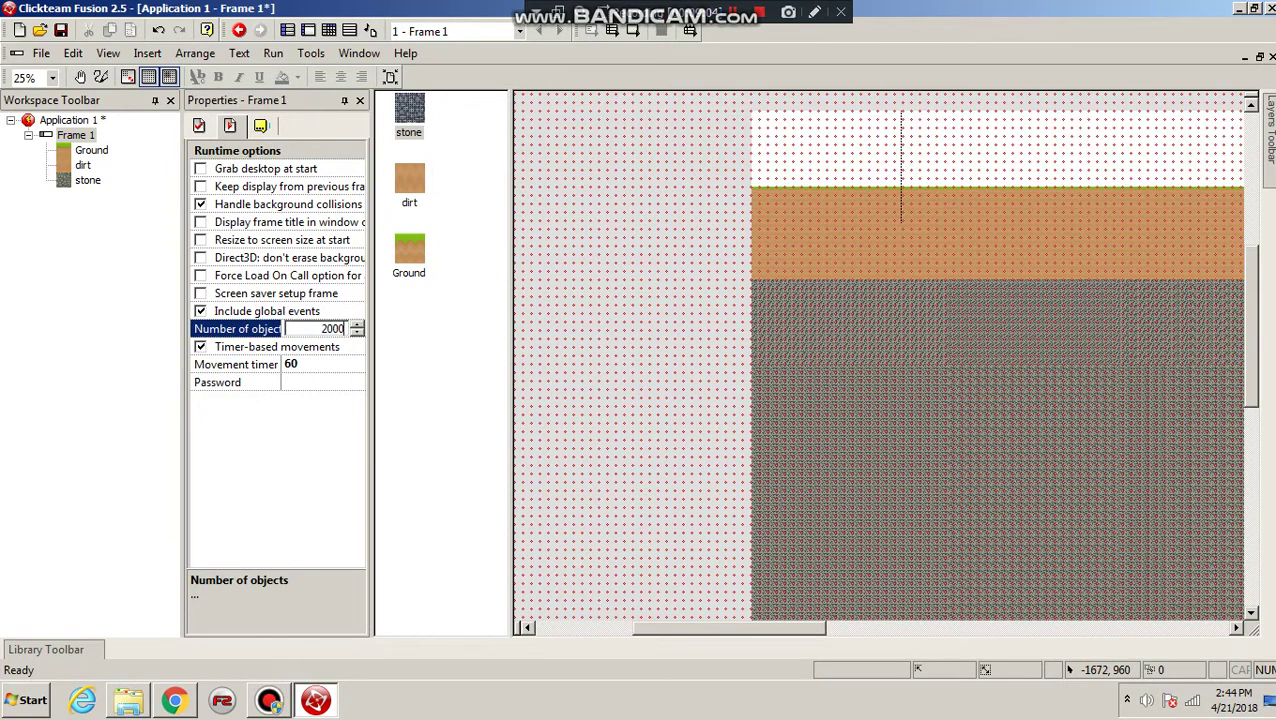
key("F8")
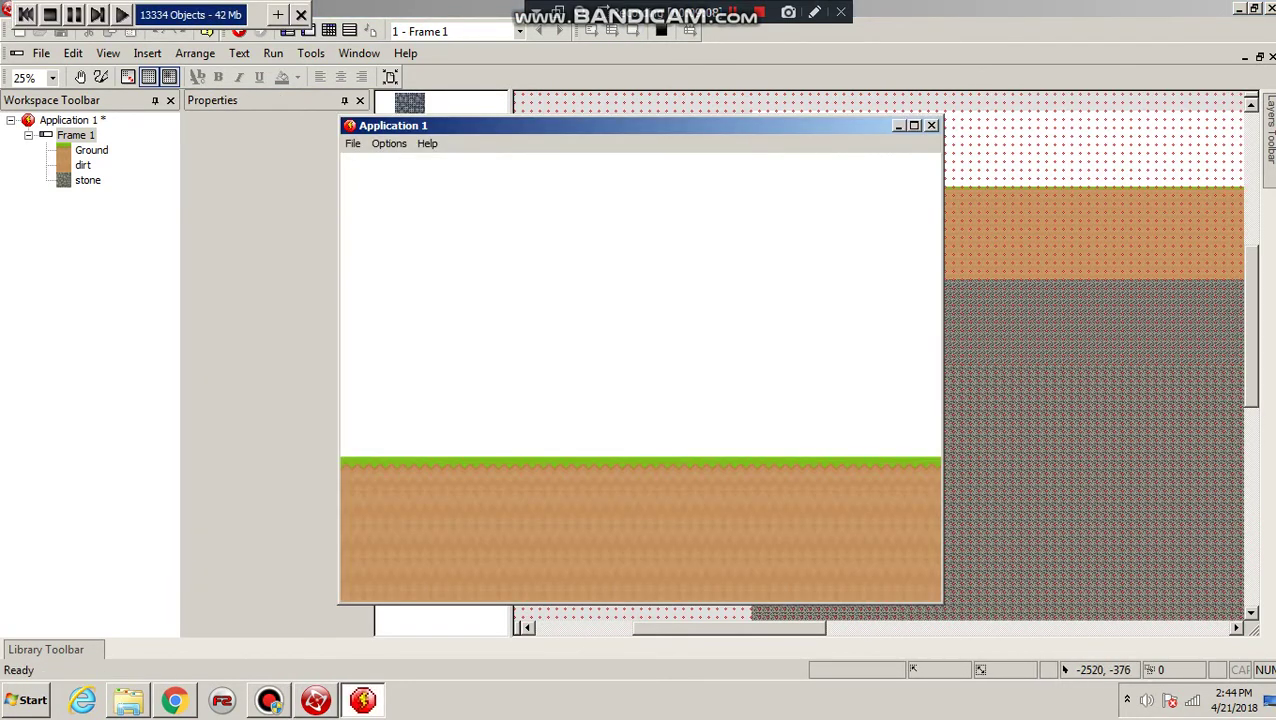
- Close the running preview and examine the Ground, dirt and stone layers from the frame's right end and lower edge back to its left side
left_click(931, 125)
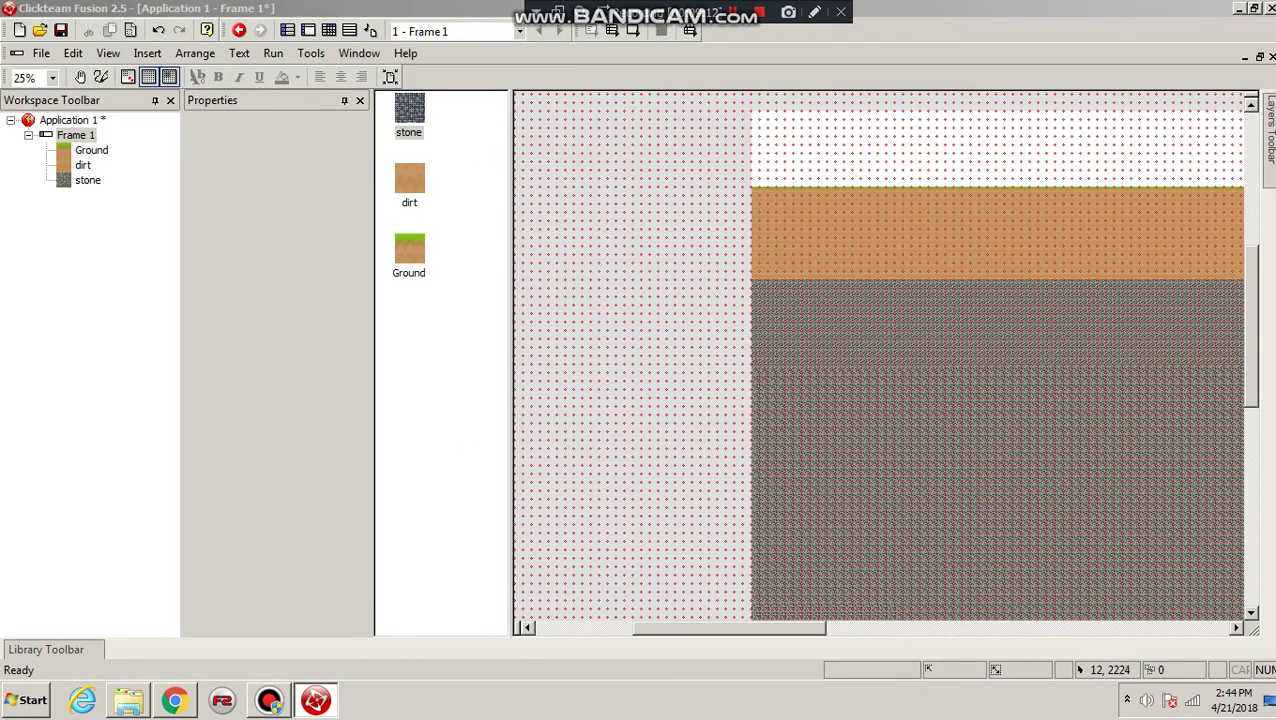
left_click_drag(754, 628, 1064, 628)
scroll(752, 596, "down", 10)
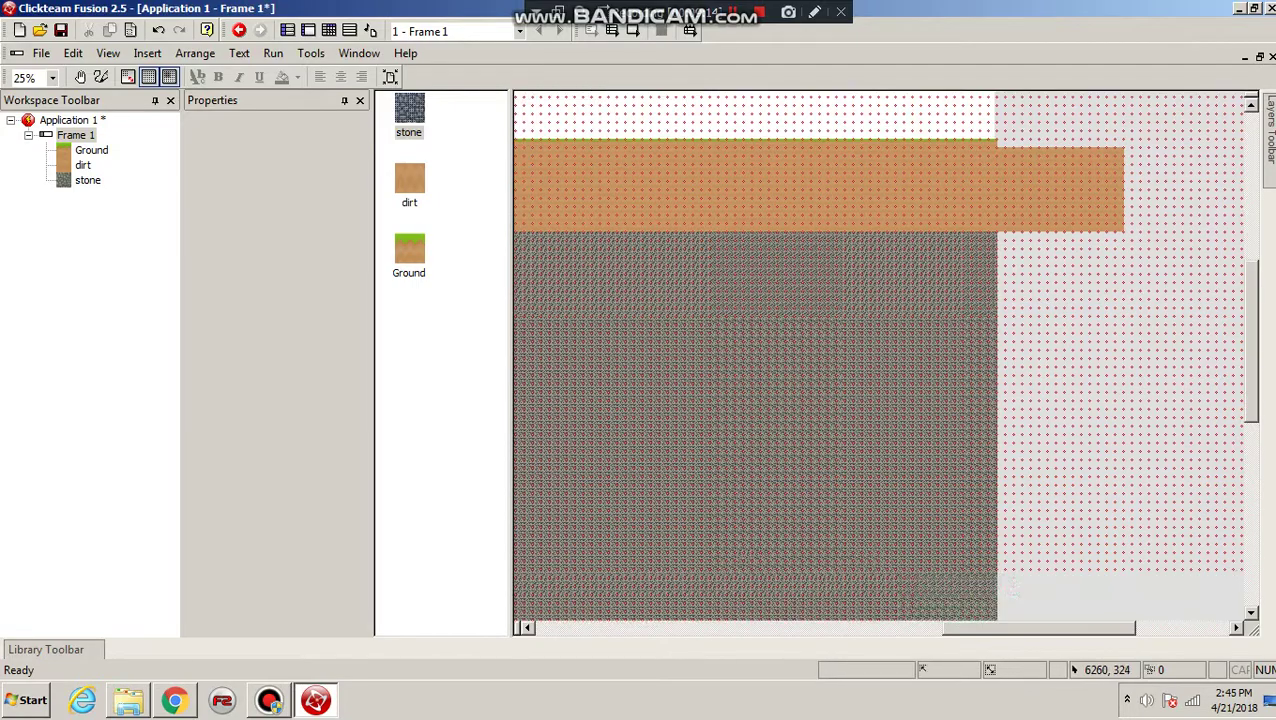
scroll(880, 360, "left", 10)
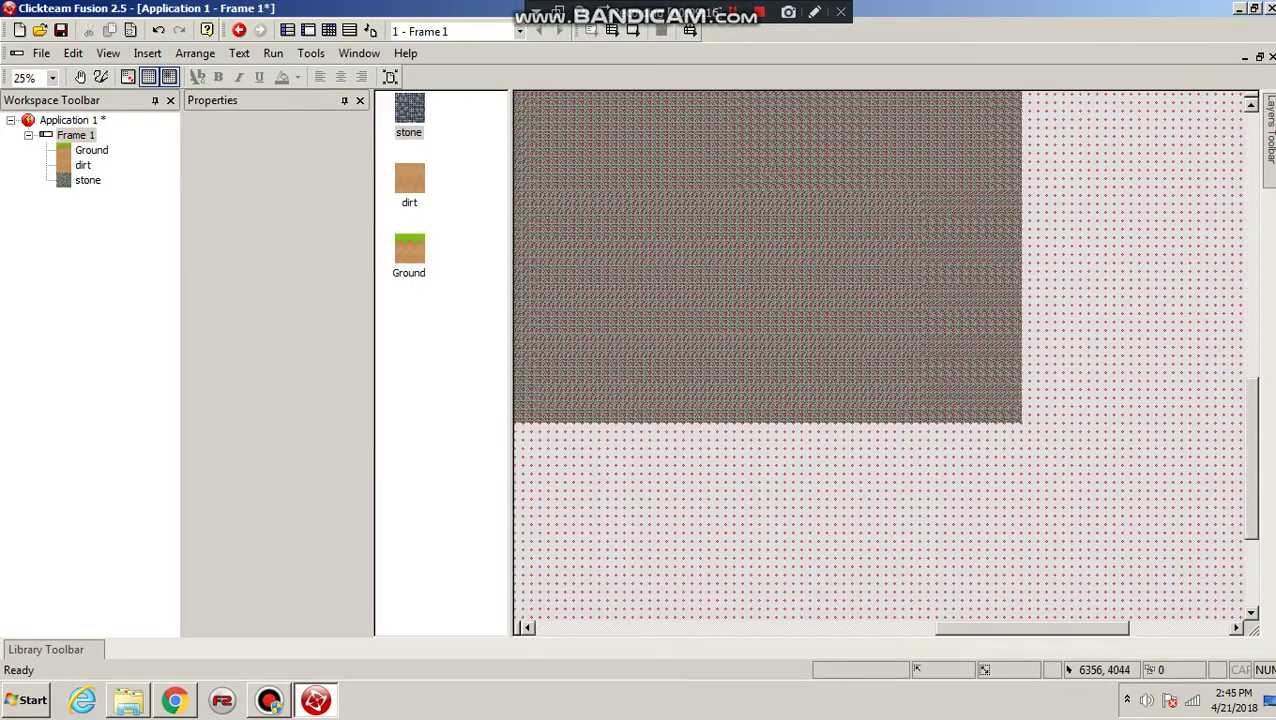
scroll(880, 360, "up", 3)
scroll(995, 430, "up", 5)
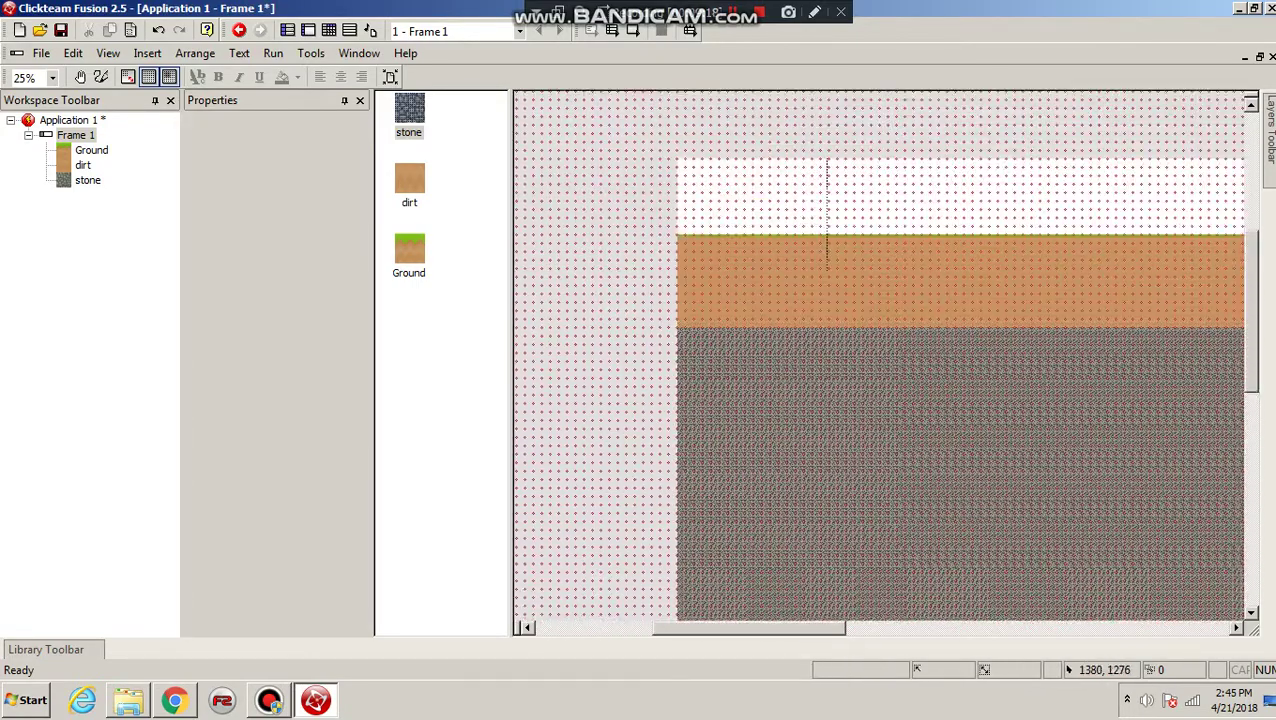
scroll(772, 600, "right", 2)
scroll(930, 410, "left", 3)
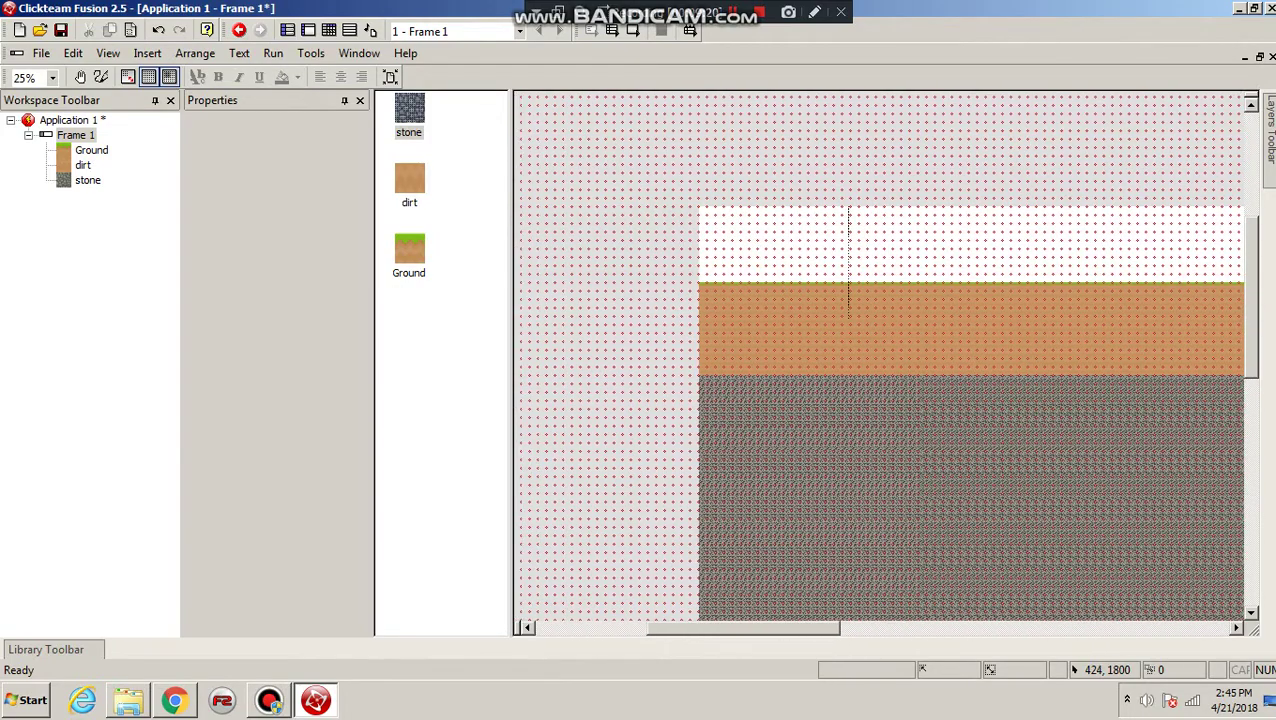
mouse_move(743, 628)
left_mouse_down()
mouse_move(1085, 628)
mouse_move(661, 628)
mouse_move(806, 628)
mouse_move(735, 628)
left_mouse_up()
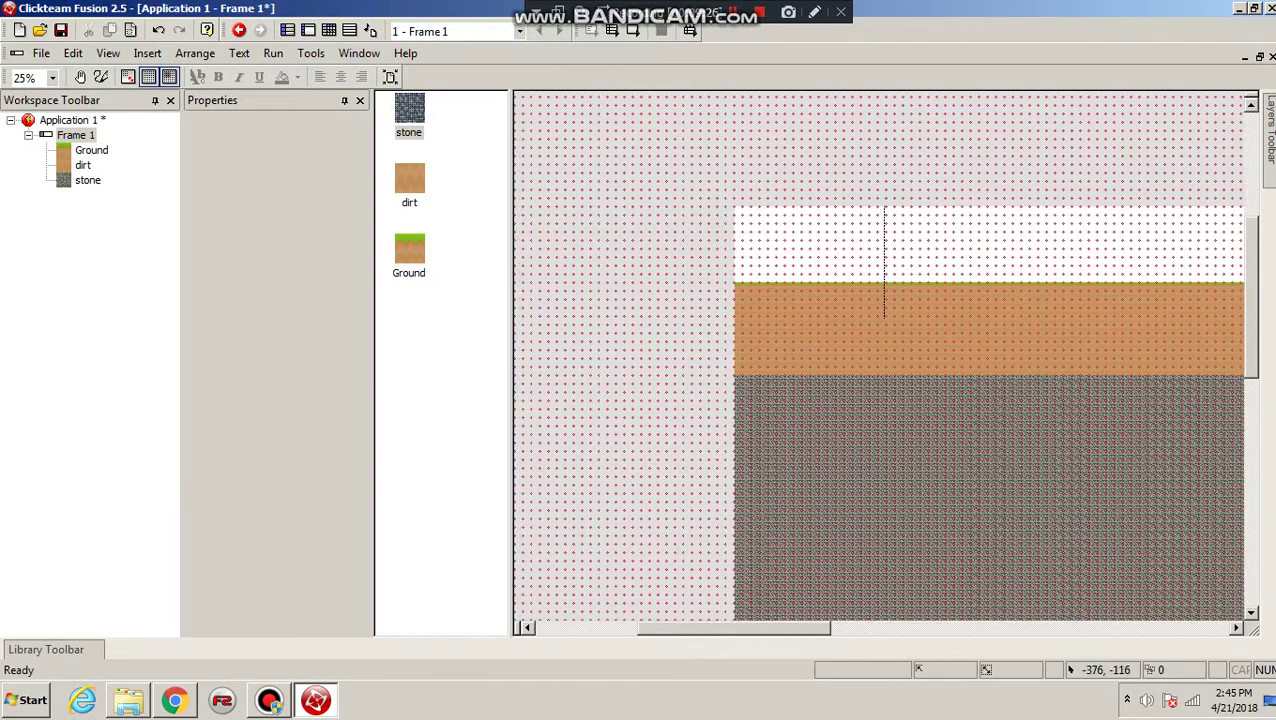
- Select a block of Ground, dirt and stone tiles at the frame's left end to inspect them, and clear the selection
left_click_drag(645, 180, 918, 450)
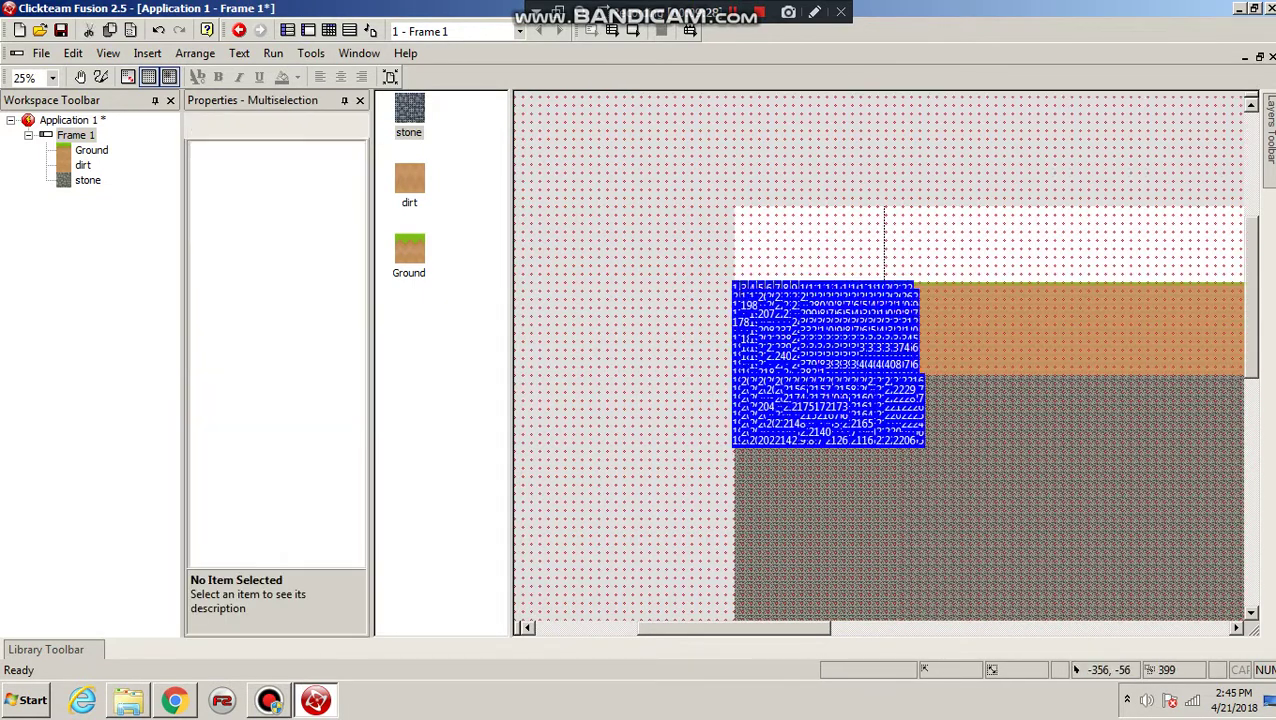
left_click(675, 194)
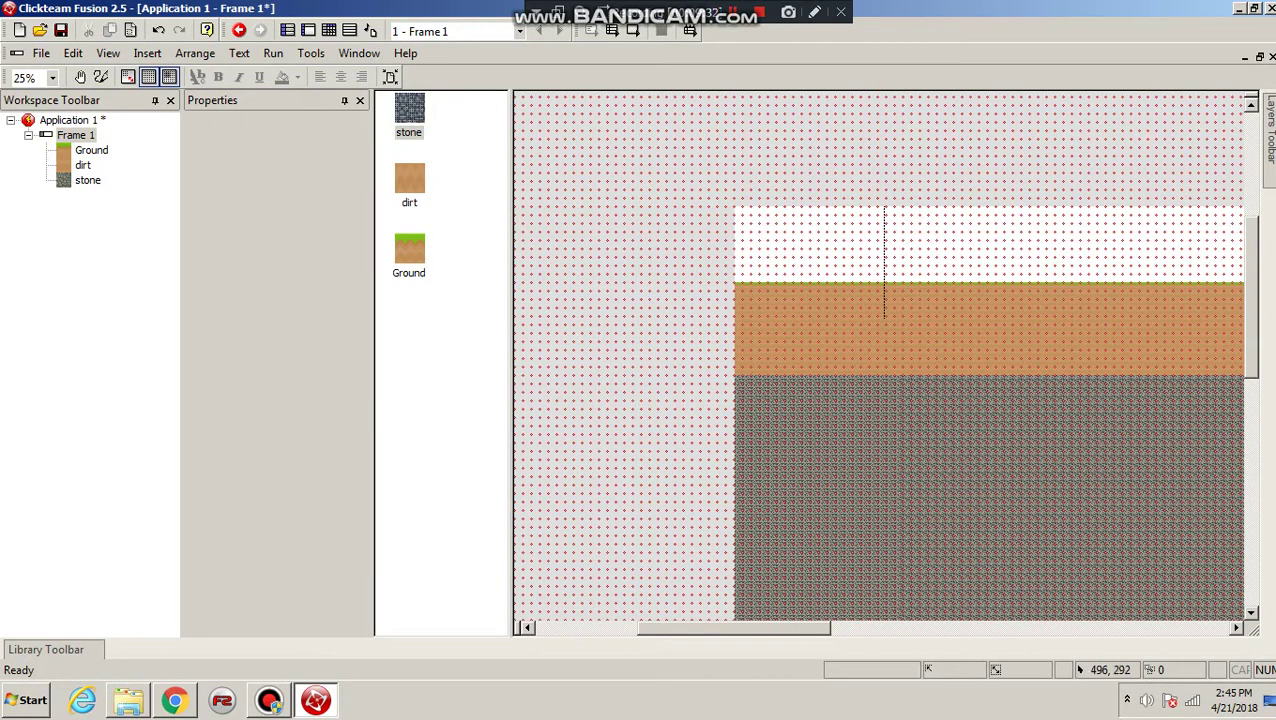
left_click_drag(655, 628, 702, 628)
- View Frame 1's event editor, return to the frame editor and look over the level's left end
left_click(329, 30)
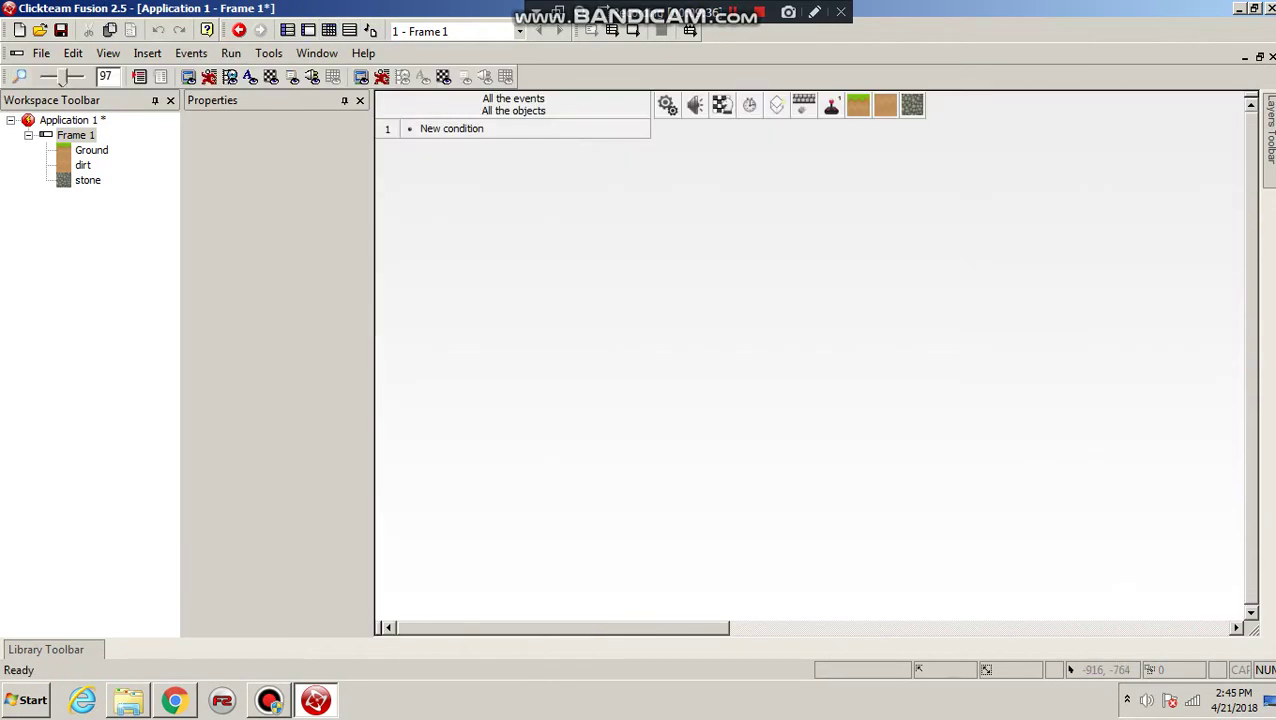
left_click(308, 30)
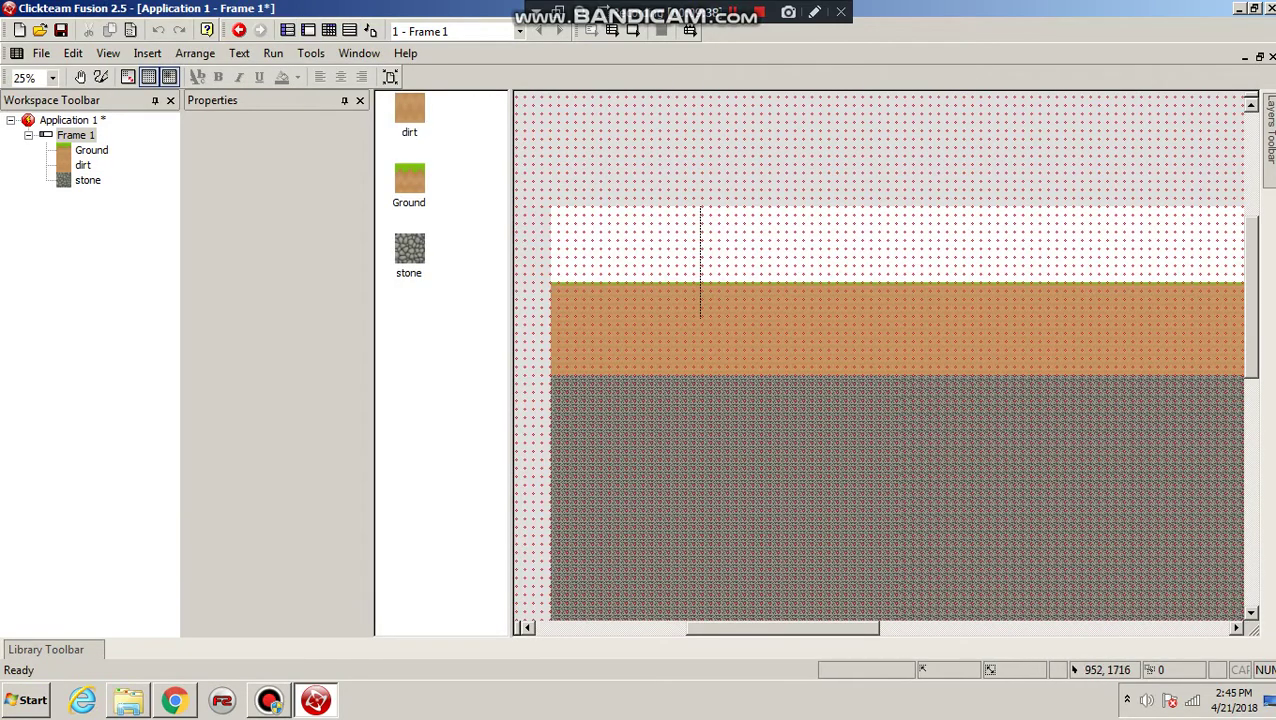
left_click_drag(783, 629, 775, 629)
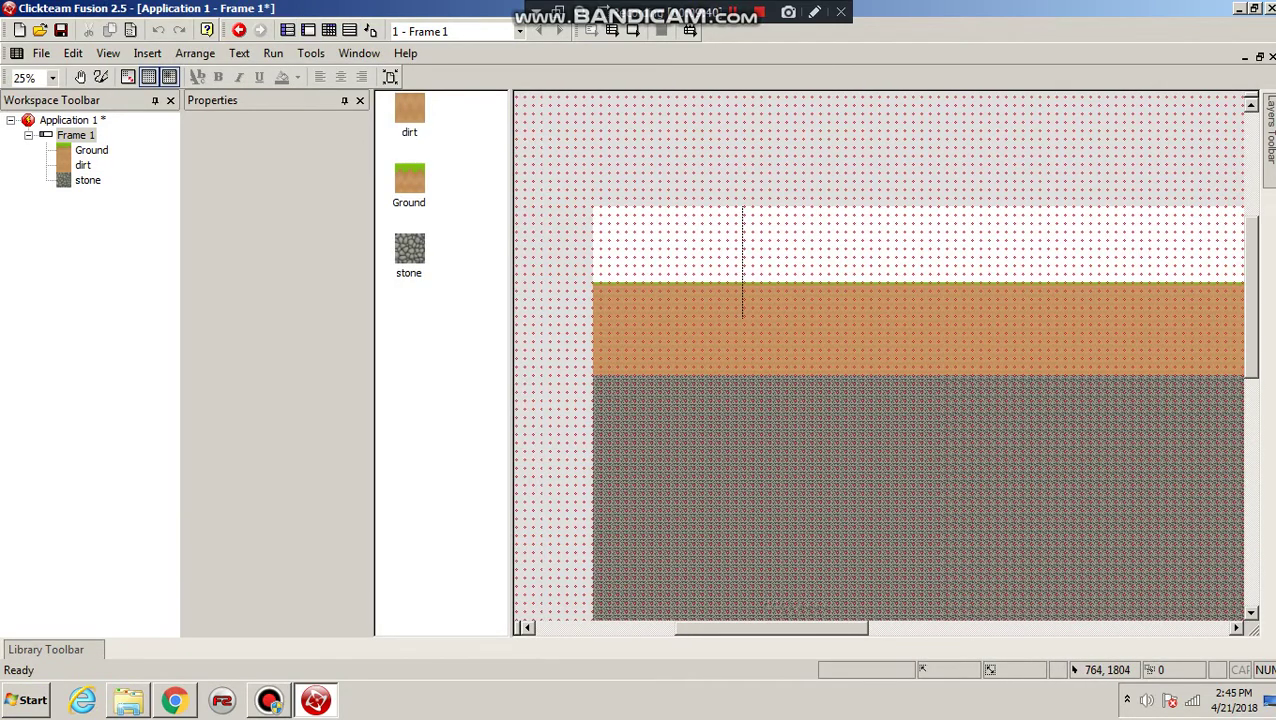
scroll(880, 360, "left", 3)
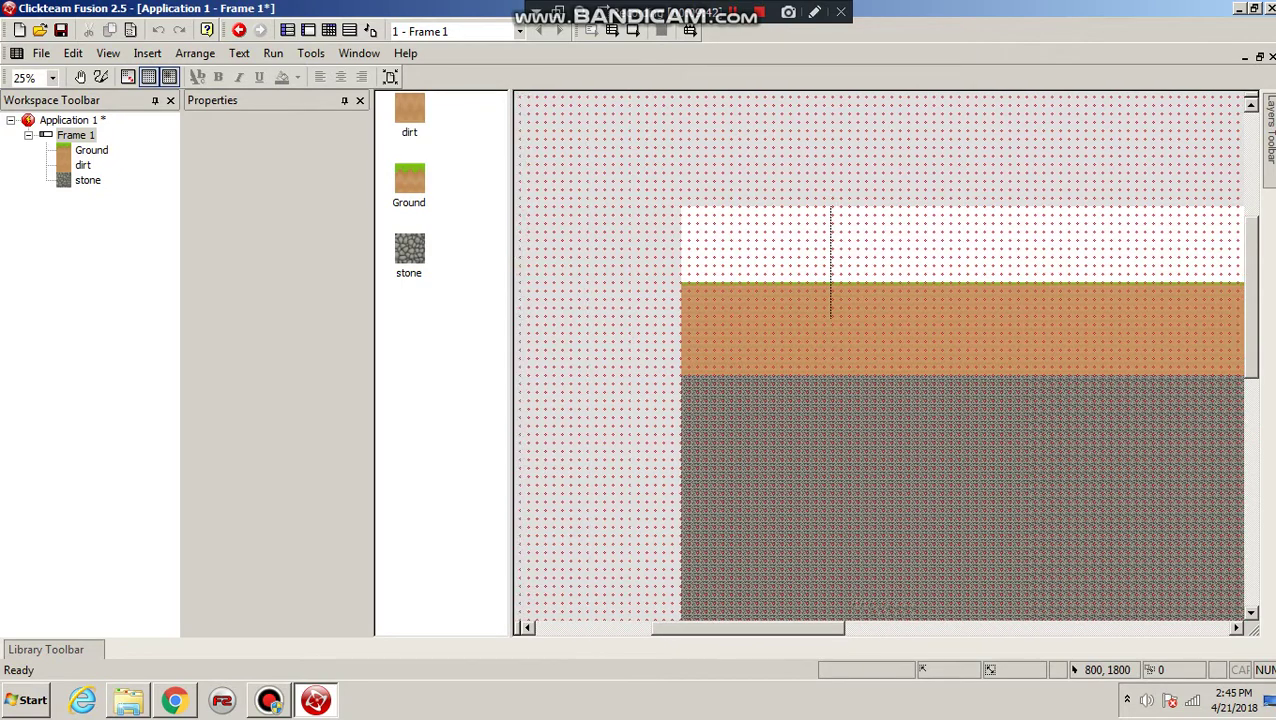